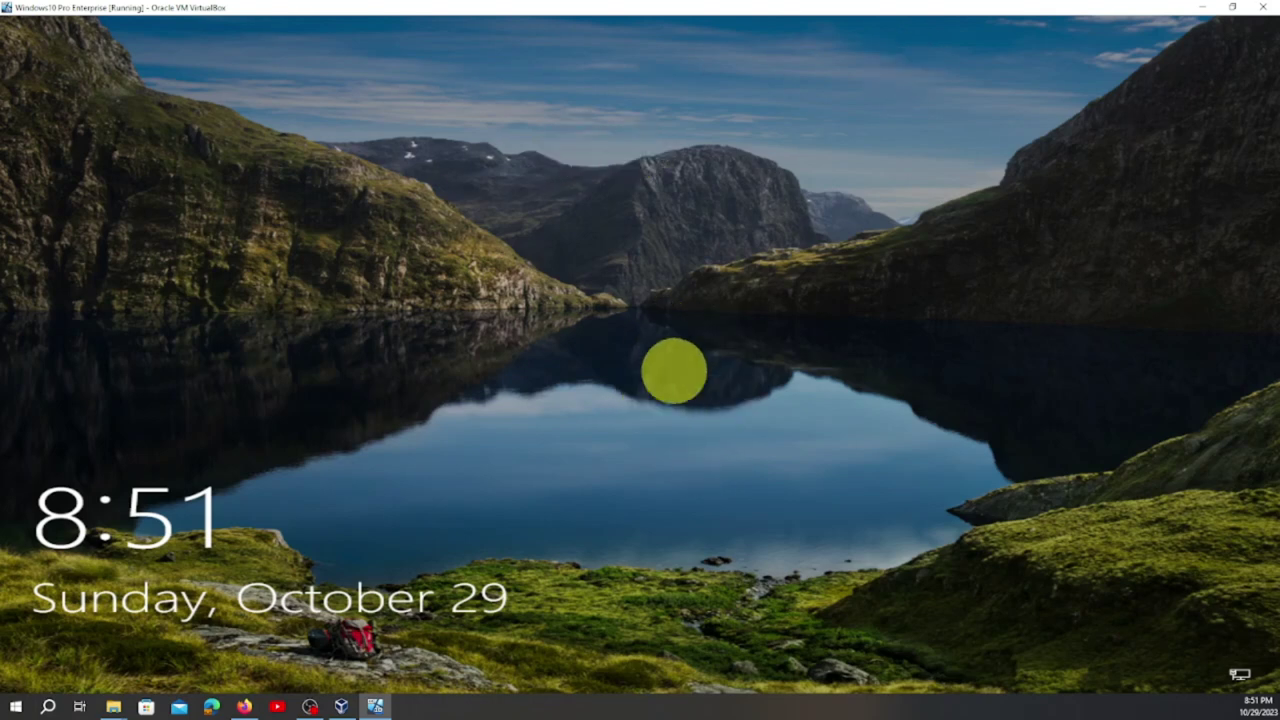
Sign in to the Benguela account on the virtual machine with the account password
{"action": "left_click", "coordinate": [635, 369]}
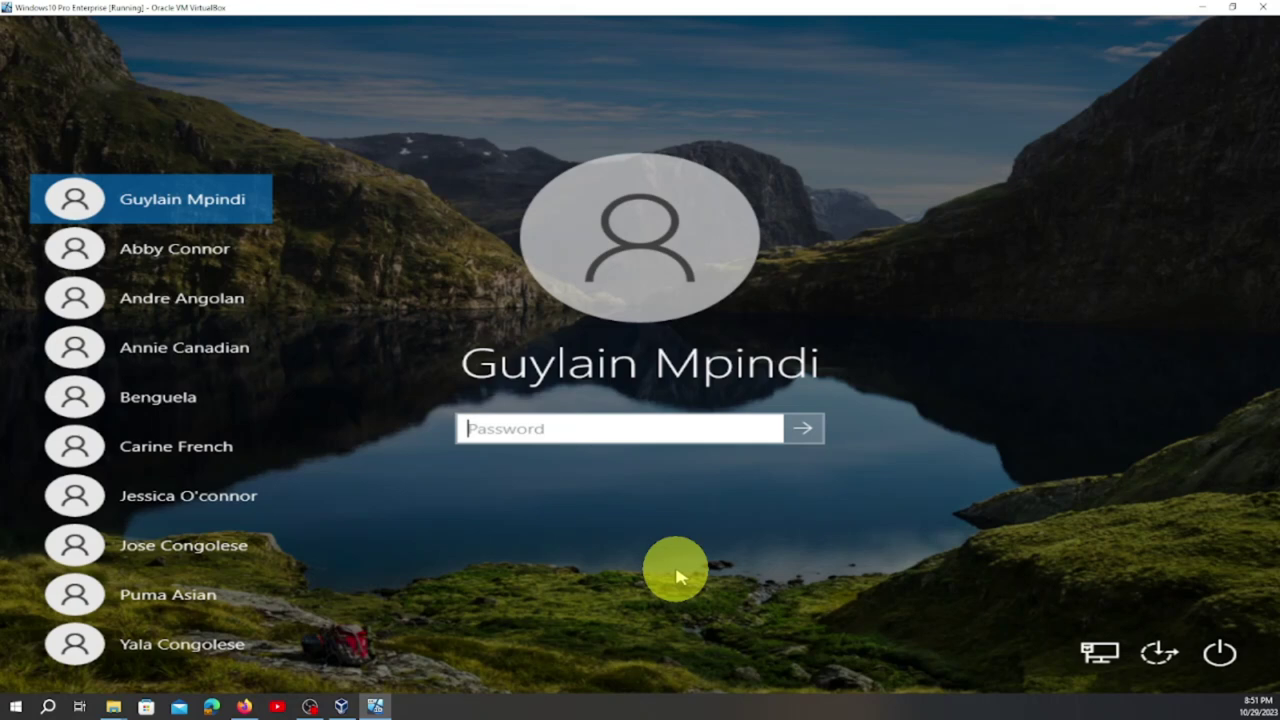
{"action": "left_click", "coordinate": [158, 397]}
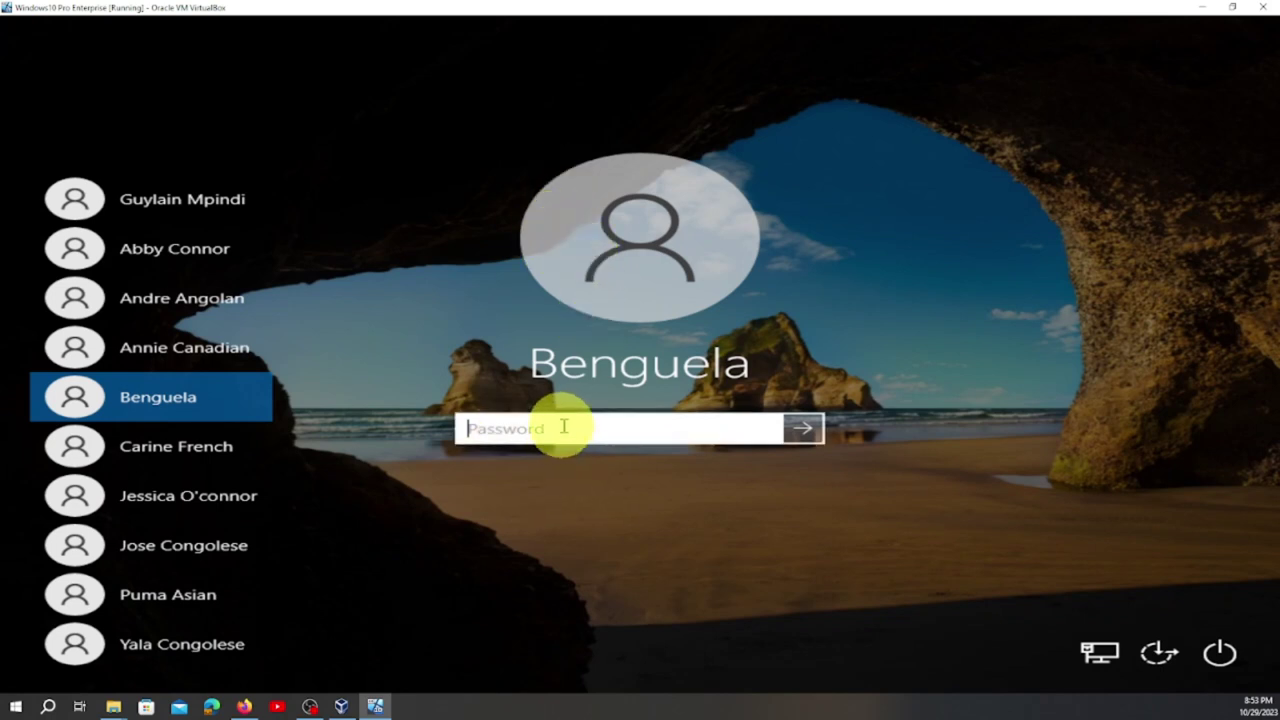
{"action": "key", "text": "Return"}
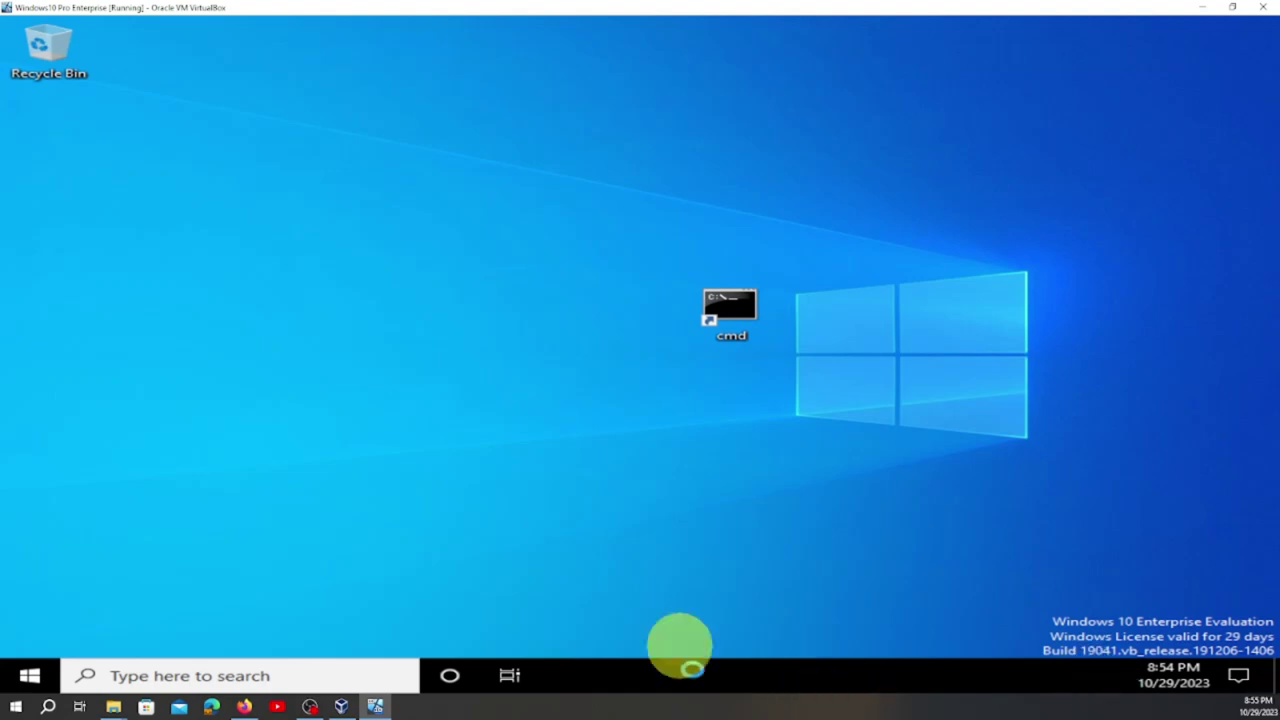
{"action": "left_click", "coordinate": [588, 325]}
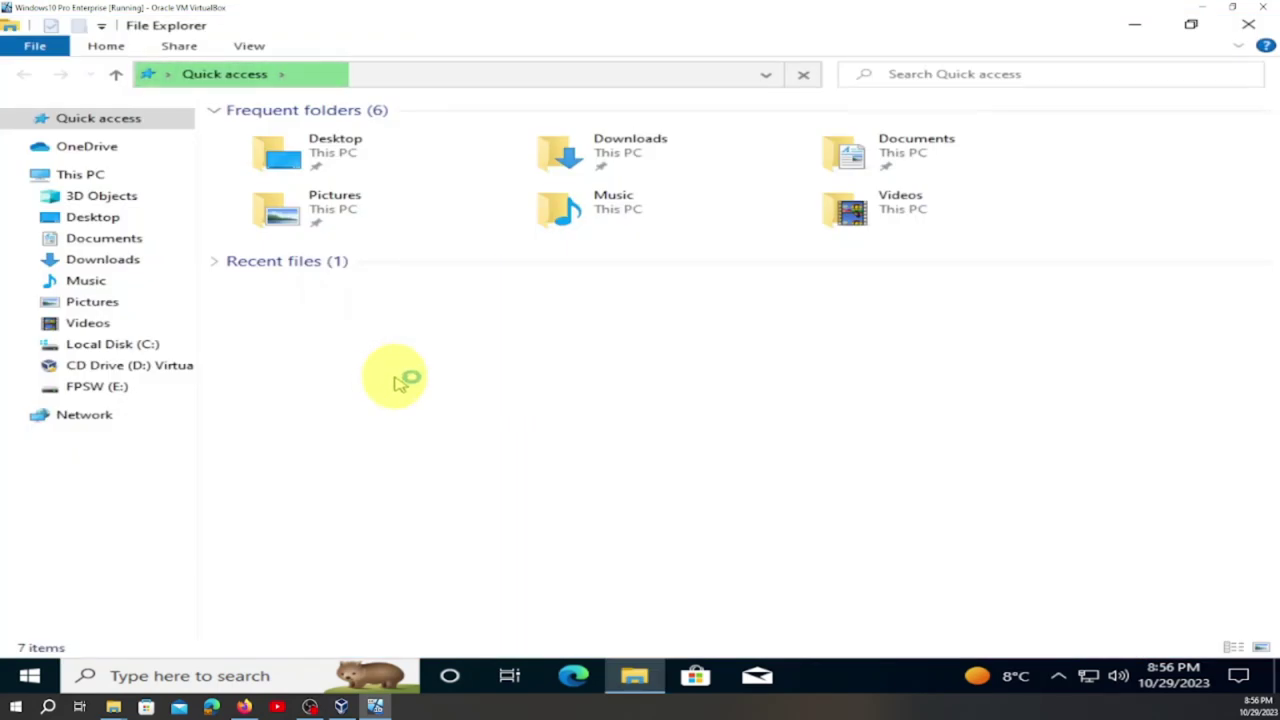
Open Computer Management for This PC in a maximized window and show the Users folder under Local Users and Groups
{"action": "left_click", "coordinate": [12, 175]}
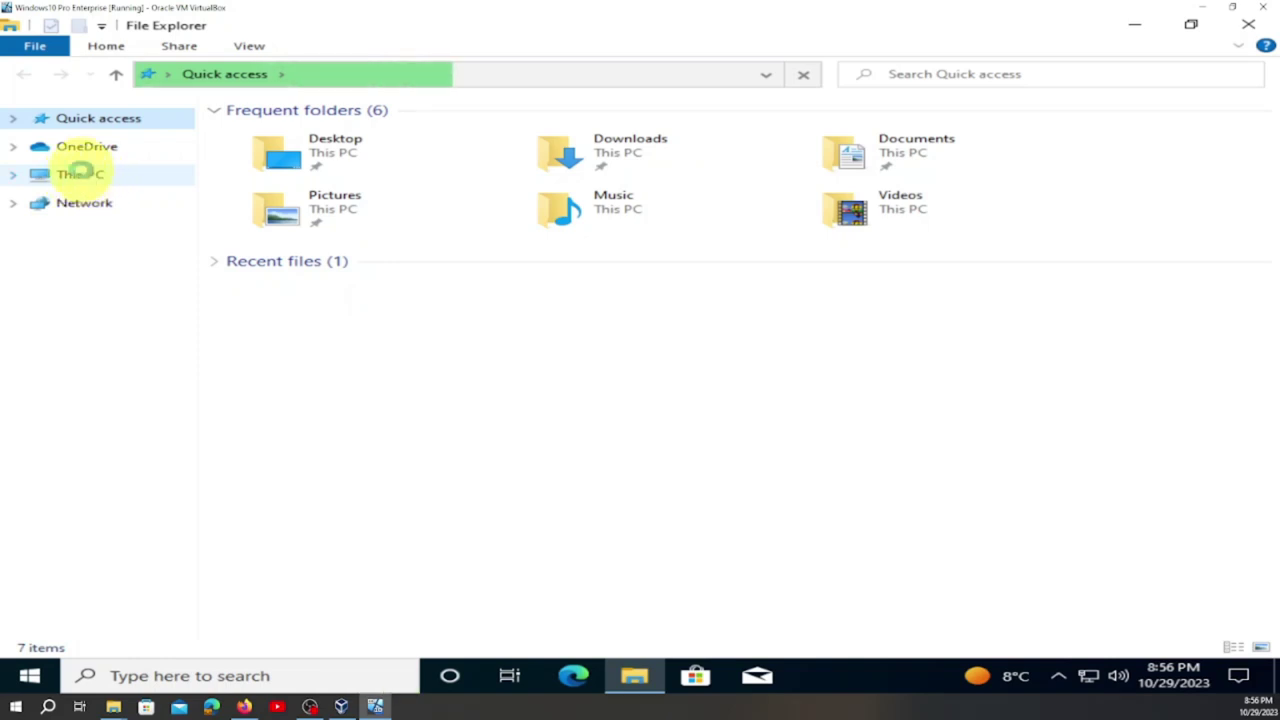
{"action": "right_click", "coordinate": [84, 177]}
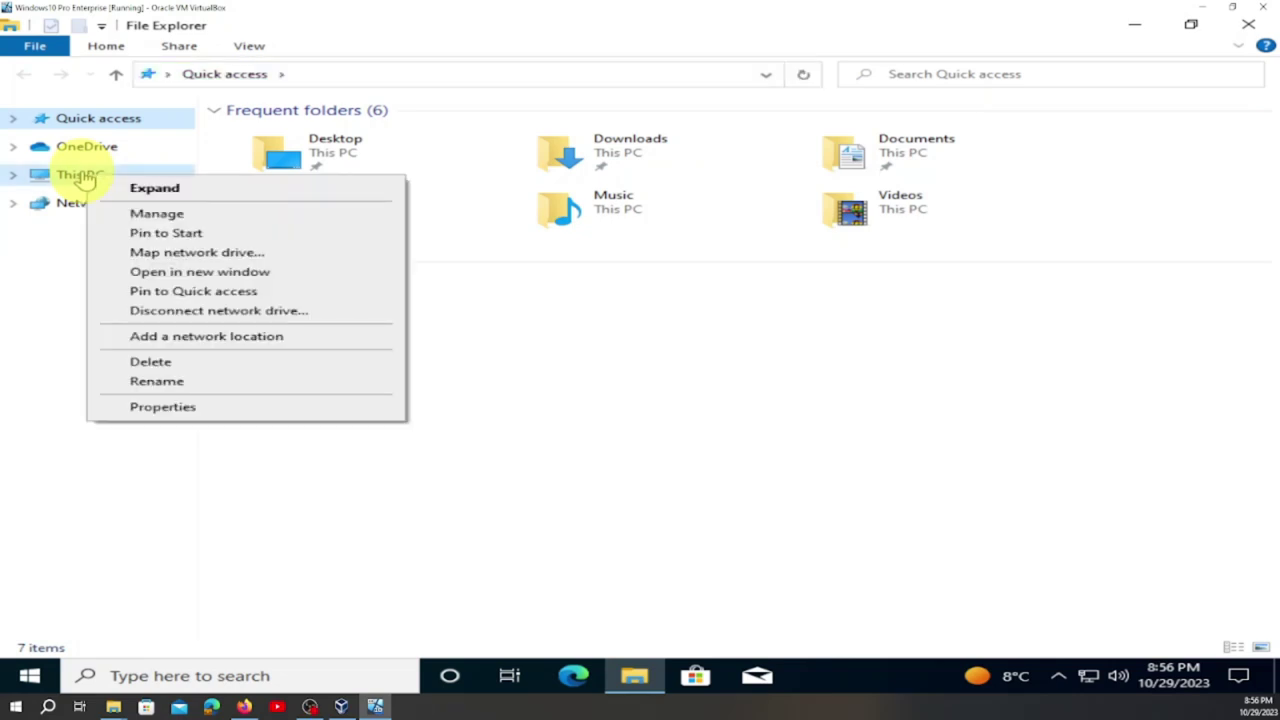
{"action": "left_click", "coordinate": [155, 216]}
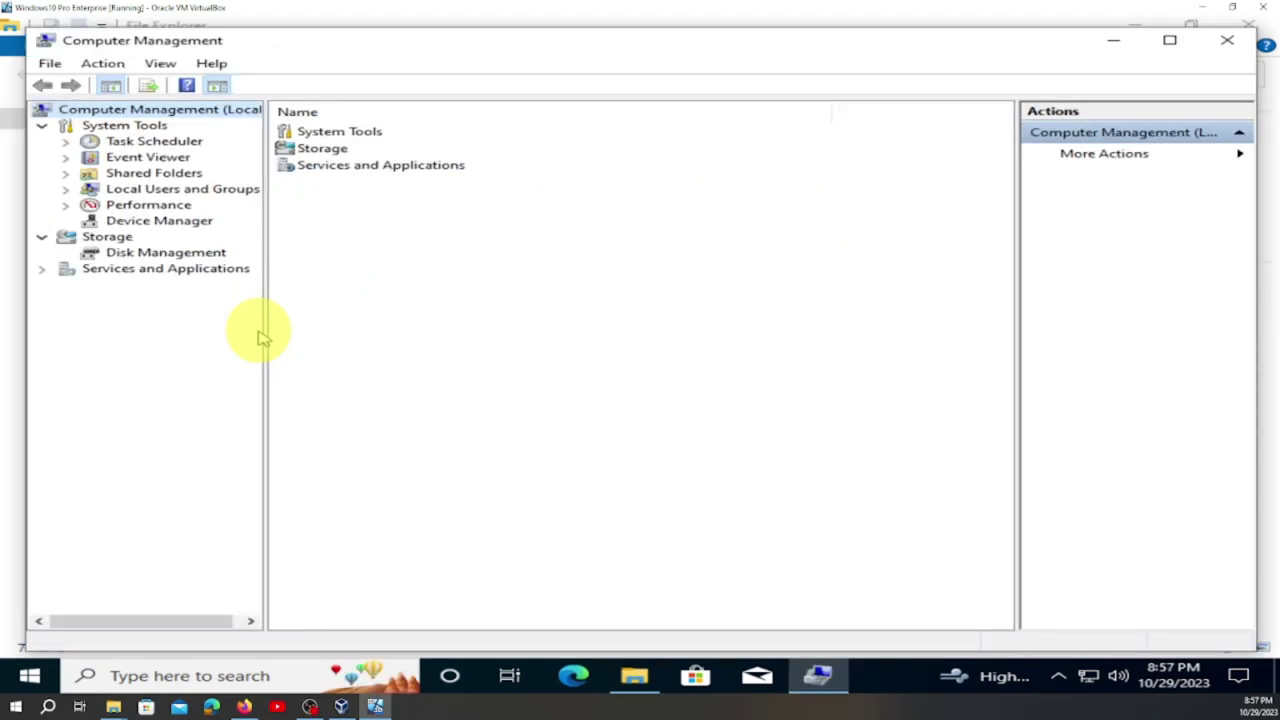
{"action": "left_click", "coordinate": [1172, 43]}
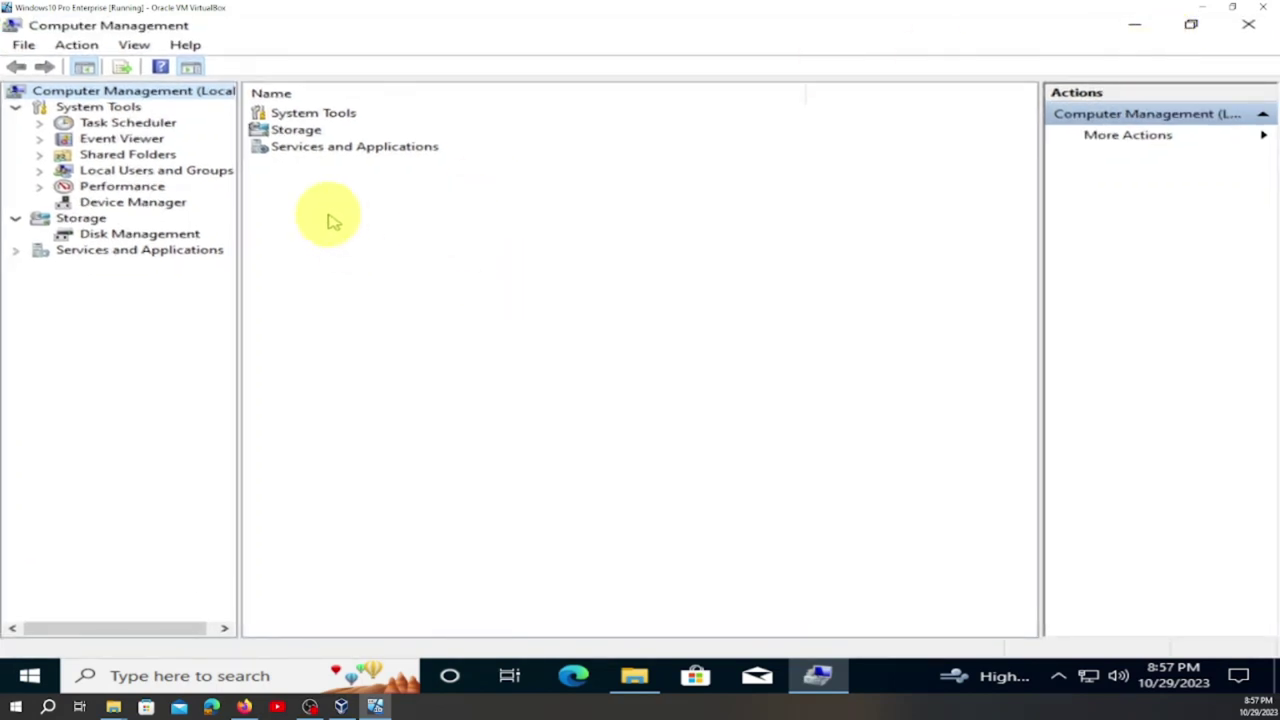
{"action": "double_click", "coordinate": [211, 176]}
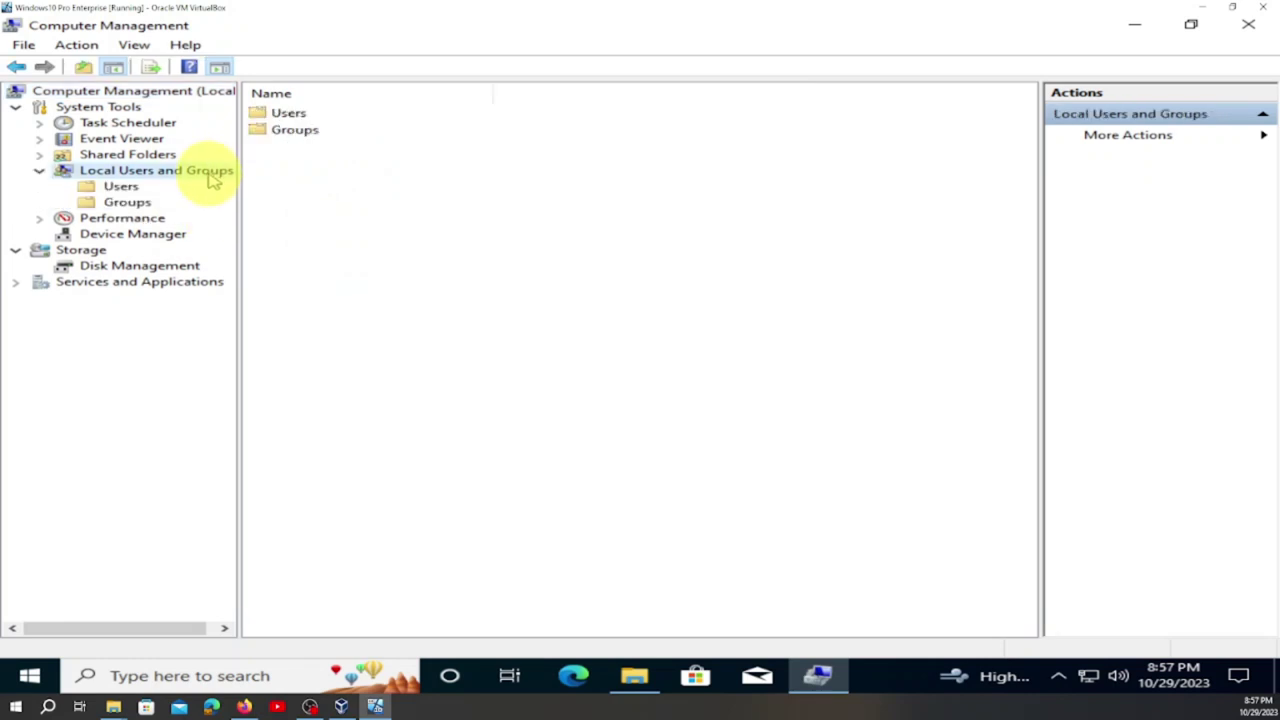
{"action": "double_click", "coordinate": [283, 115]}
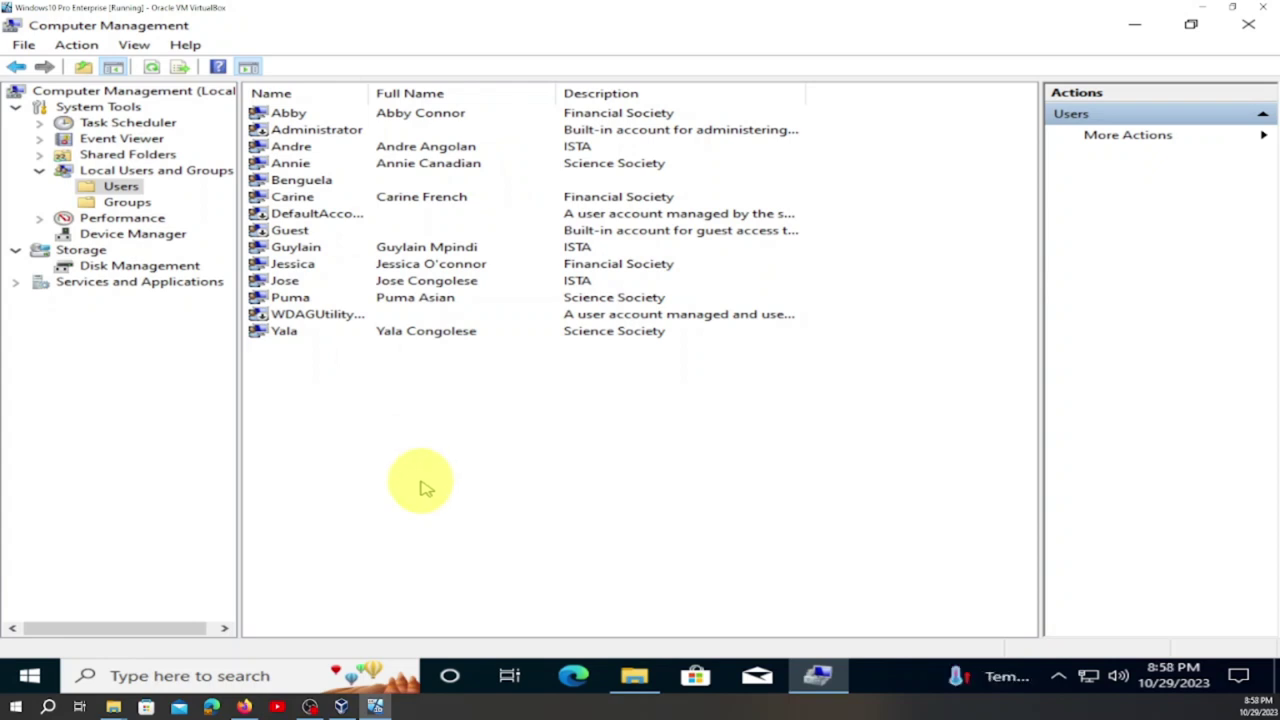
Rename the user account listed directly below Guest as ISTA
{"action": "left_click", "coordinate": [311, 254]}
{"action": "right_click", "coordinate": [312, 254]}
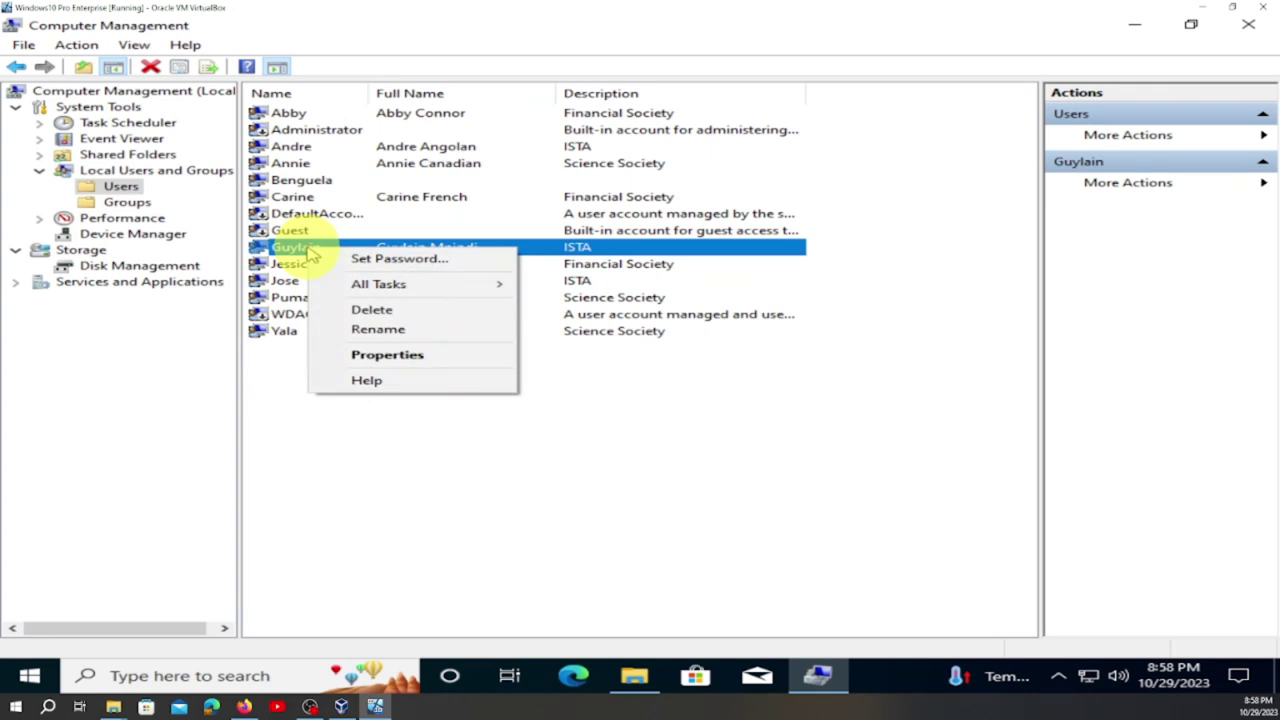
{"action": "left_click", "coordinate": [397, 331]}
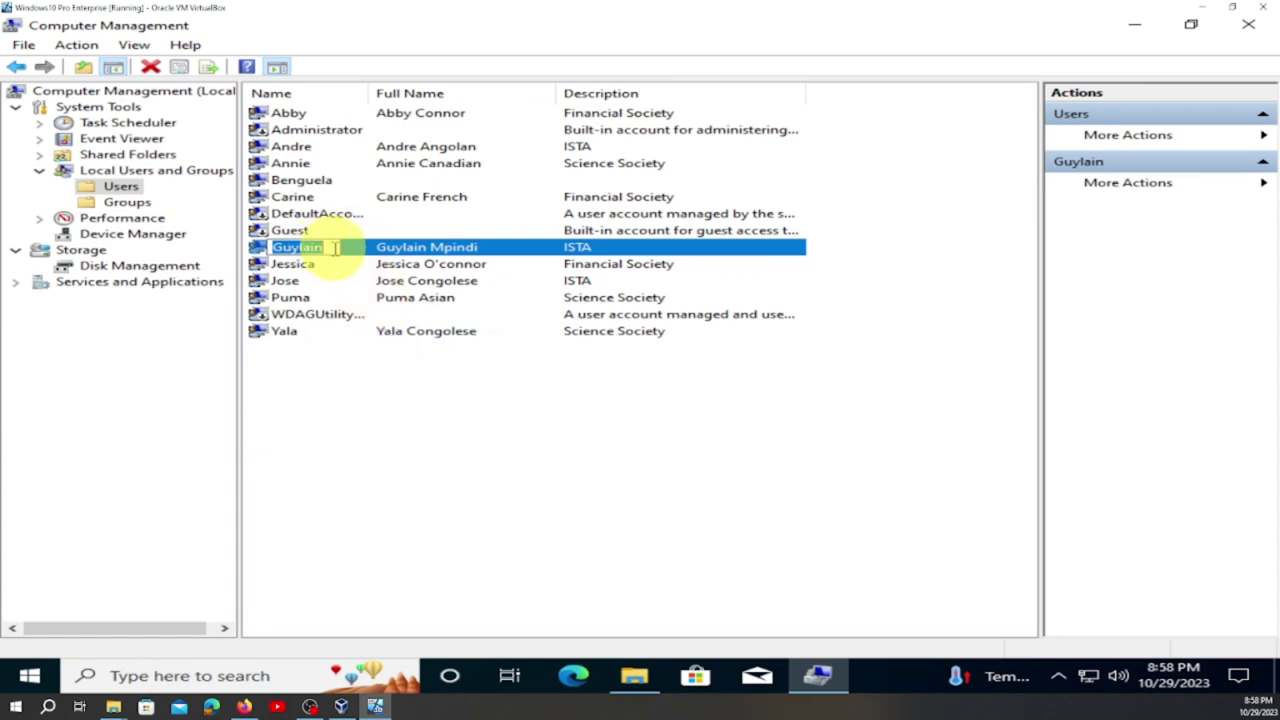
{"action": "type", "text": "i"}
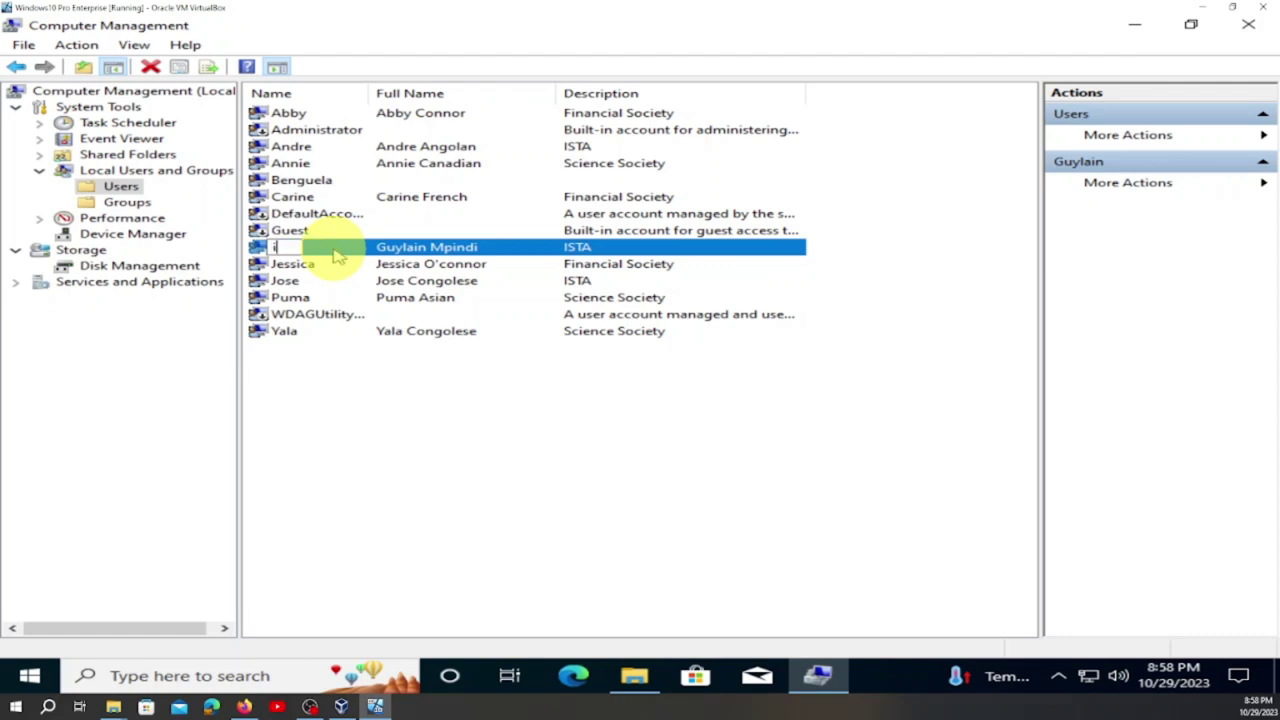
{"action": "type", "text": "ISTA"}
{"action": "key", "text": "Return"}
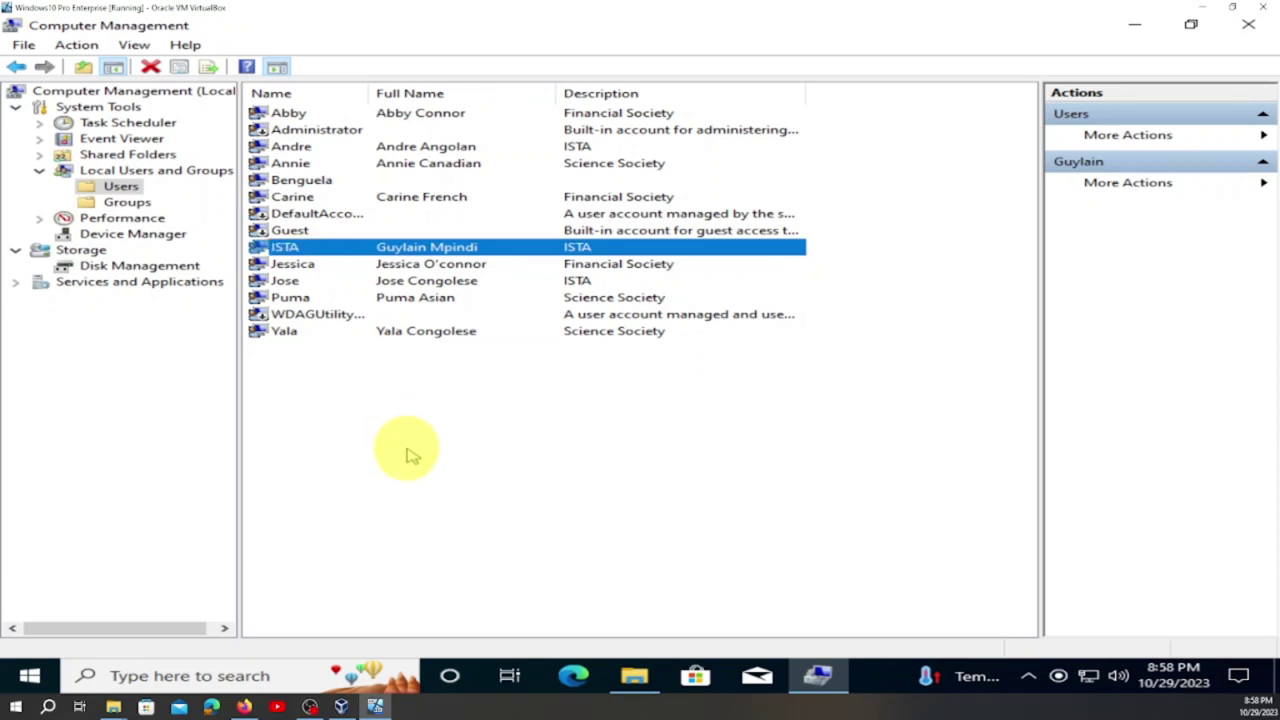
Set the ISTA account's full name to "ISTA Kinshasa" in its properties and apply the change
{"action": "double_click", "coordinate": [422, 256]}
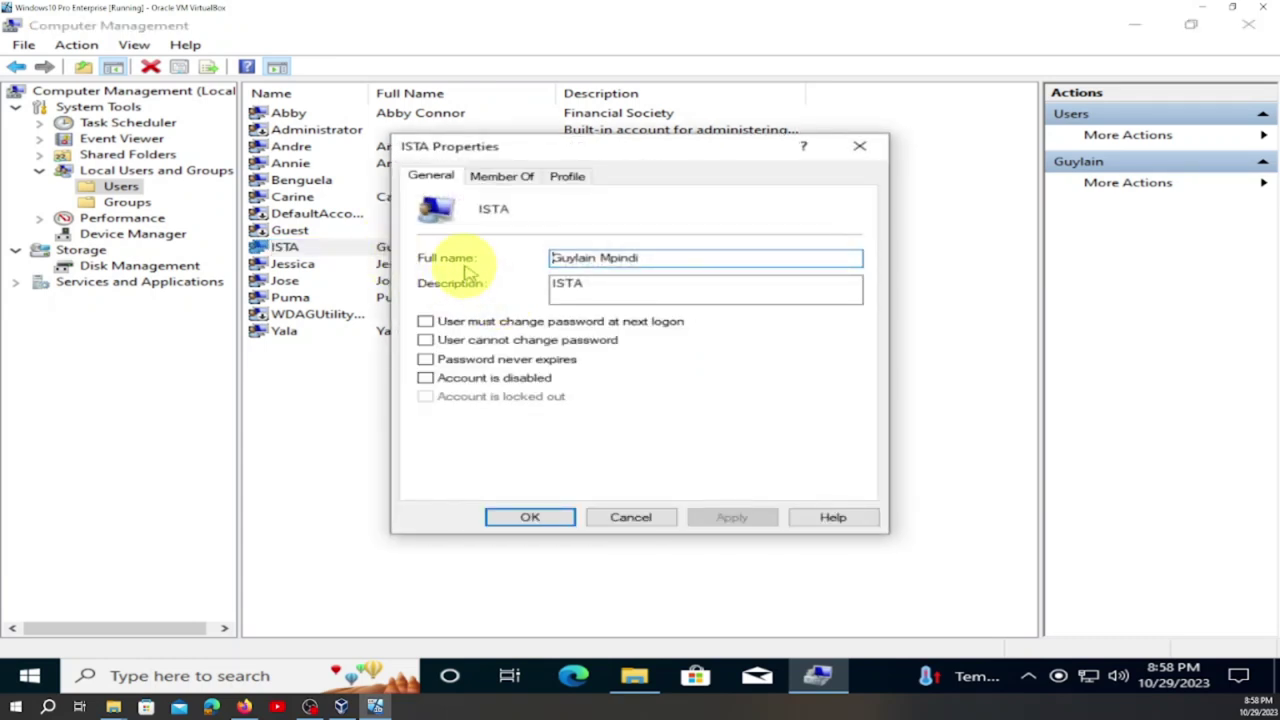
{"action": "double_click", "coordinate": [566, 285]}
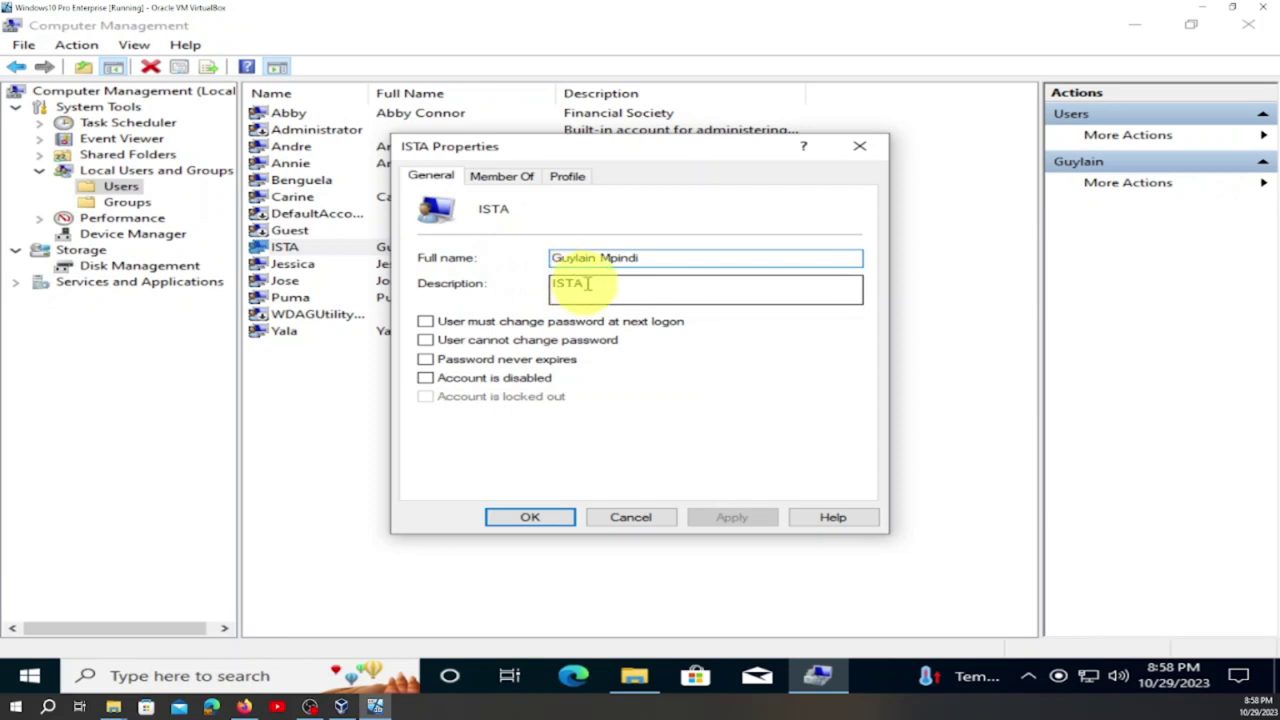
{"action": "left_click", "coordinate": [645, 258]}
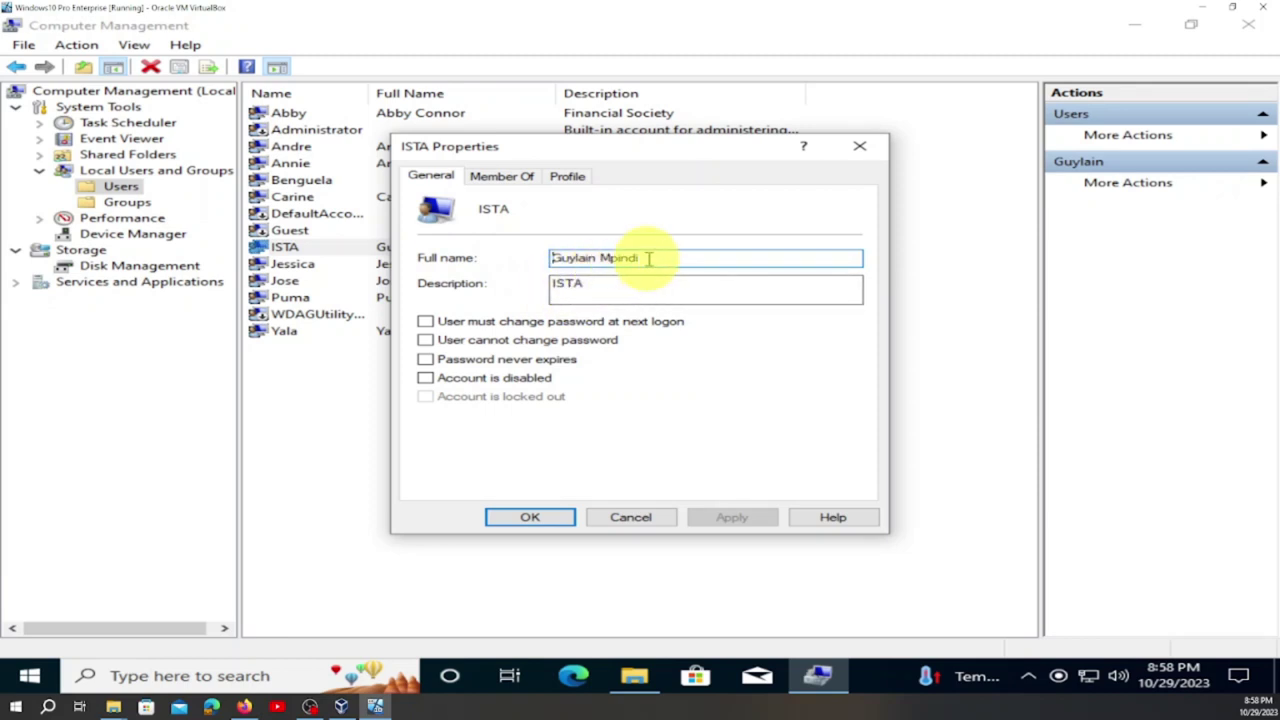
{"action": "left_click_drag", "start_coordinate": [648, 258], "coordinate": [543, 256]}
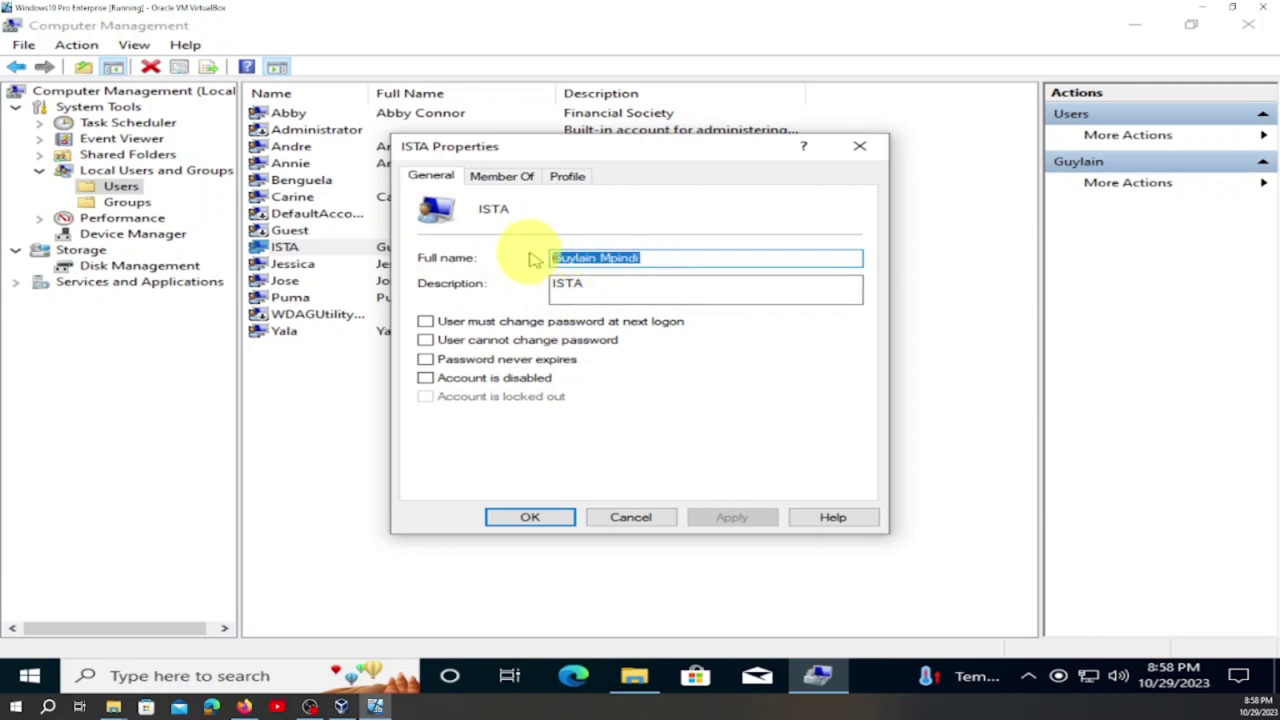
{"action": "key", "text": "BackSpace"}
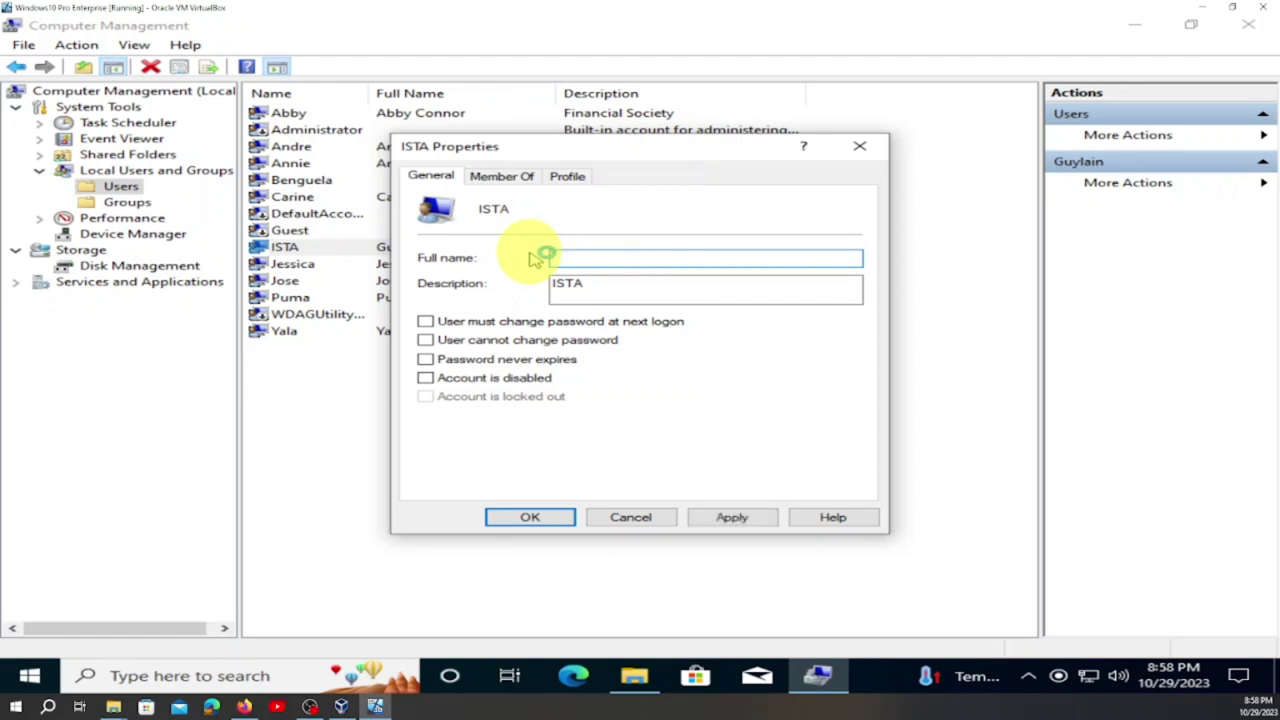
{"action": "type", "text": "IS"}
{"action": "type", "text": "TA"}
{"action": "type", "text": " kONGE"}
{"action": "key", "text": "BackSpace"}
{"action": "key", "text": "BackSpace"}
{"action": "key", "text": "BackSpace"}
{"action": "key", "text": "BackSpace"}
{"action": "key", "text": "BackSpace"}
{"action": "type", "text": "Kinshasa"}
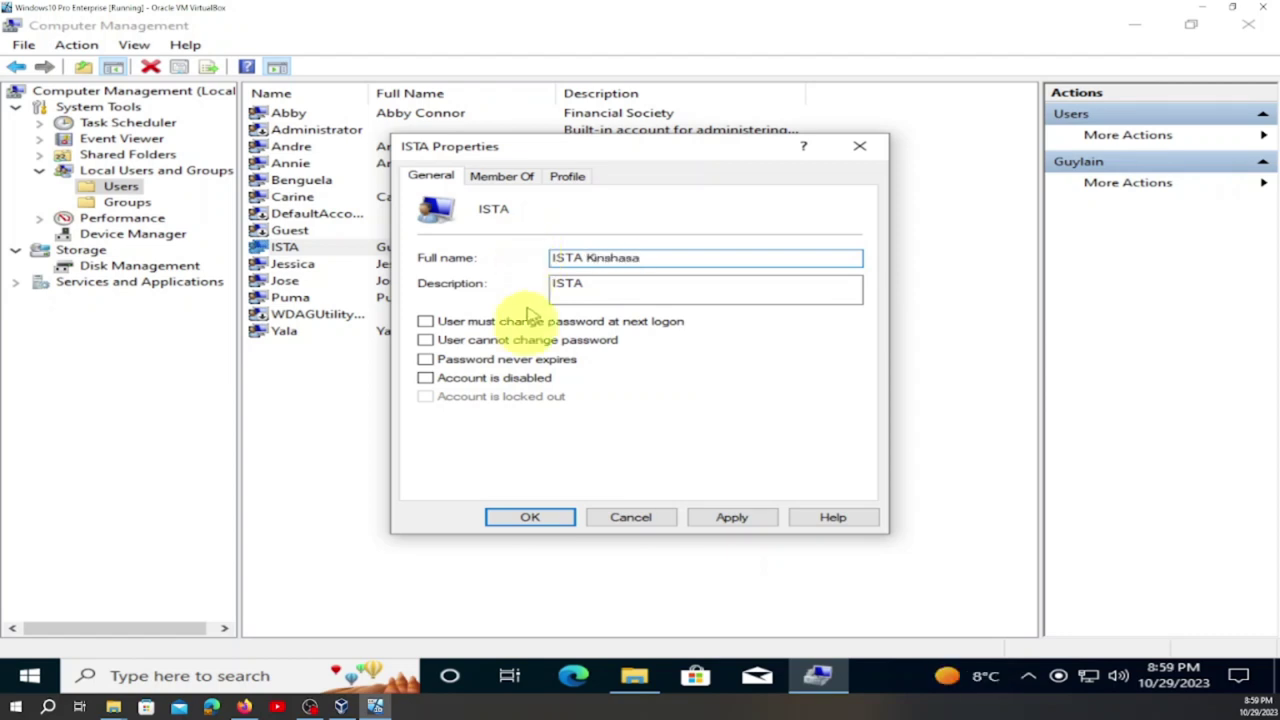
{"action": "left_click", "coordinate": [733, 519]}
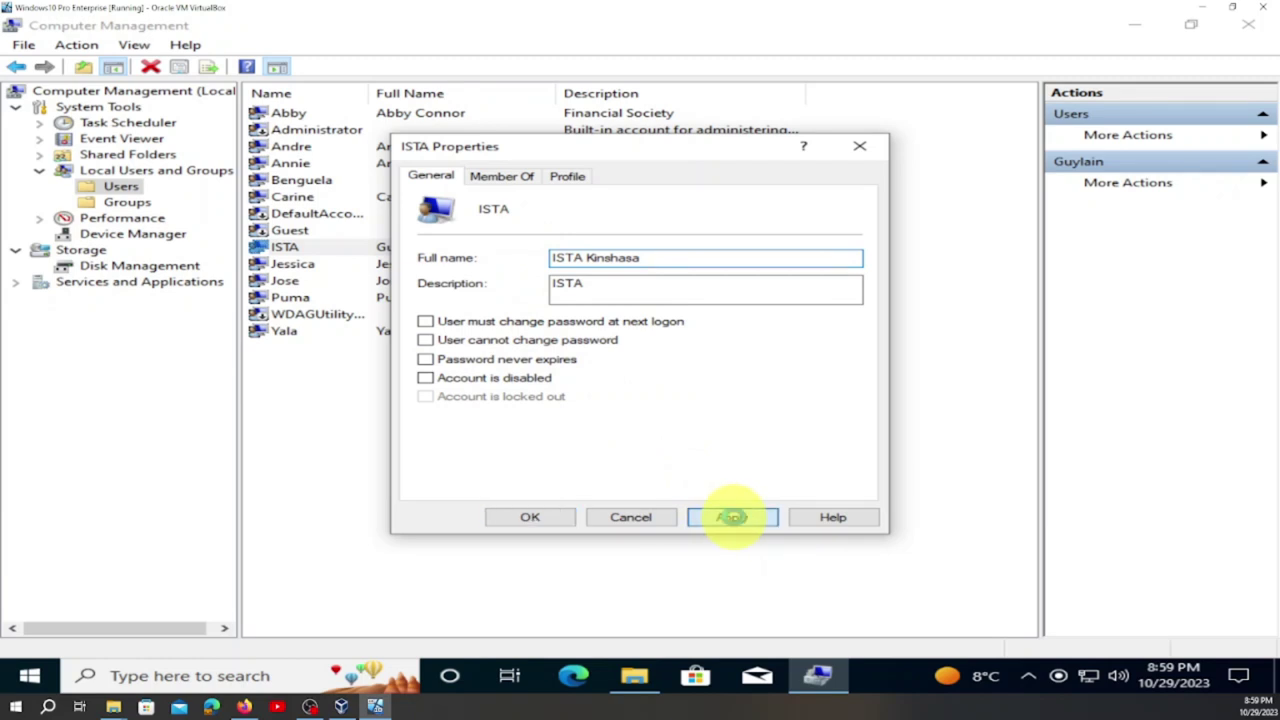
{"action": "left_click", "coordinate": [530, 518]}
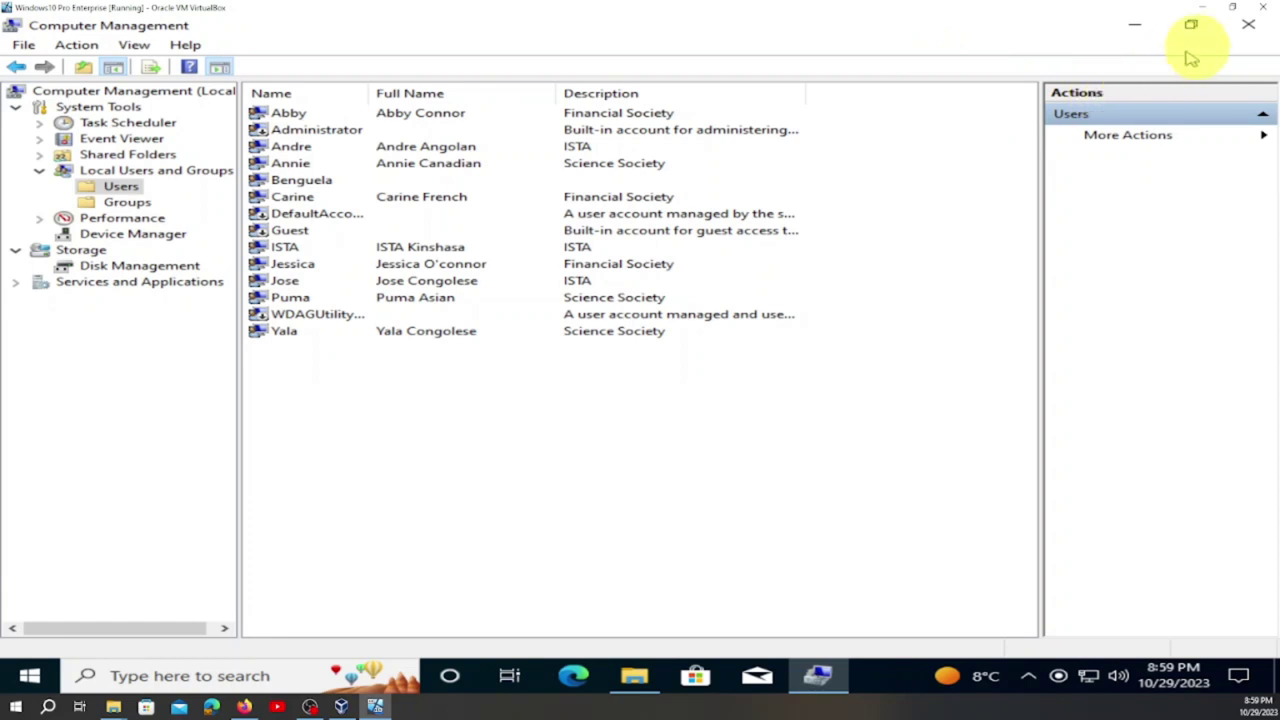
Close Computer Management and File Explorer, and restart the virtual machine despite other signed-in users
{"action": "left_click", "coordinate": [1250, 28]}
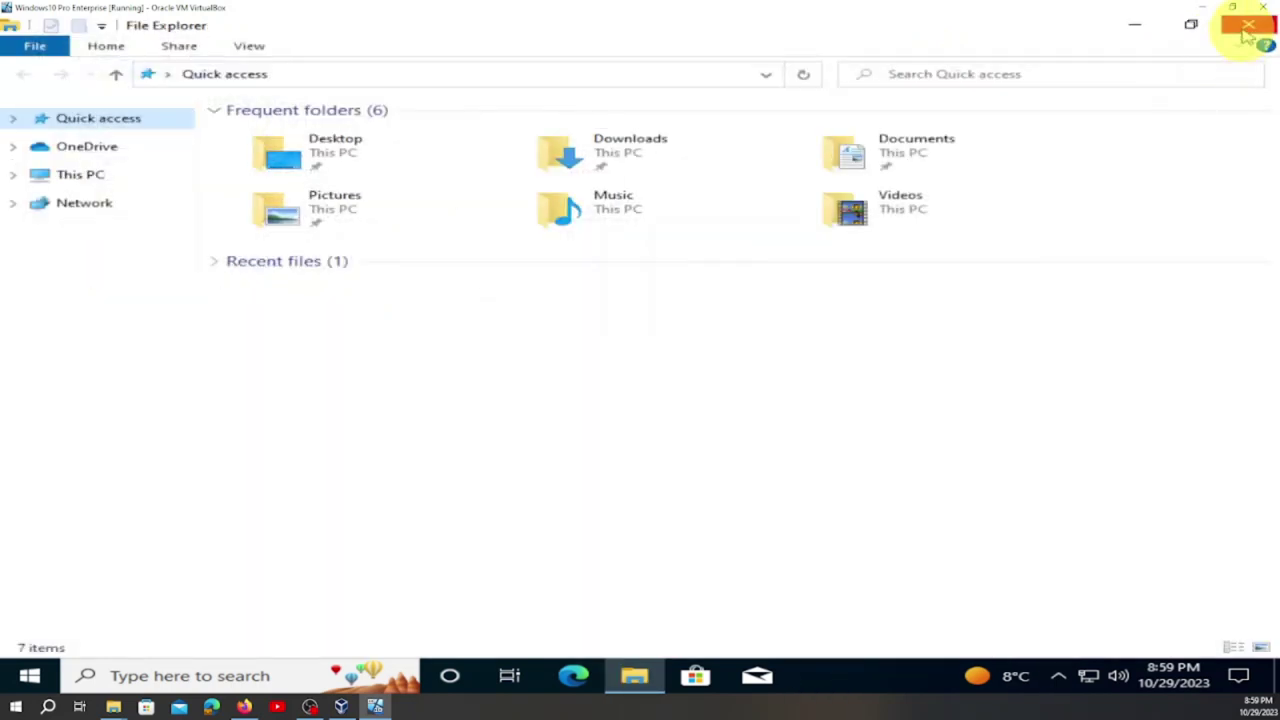
{"action": "left_click", "coordinate": [1248, 30]}
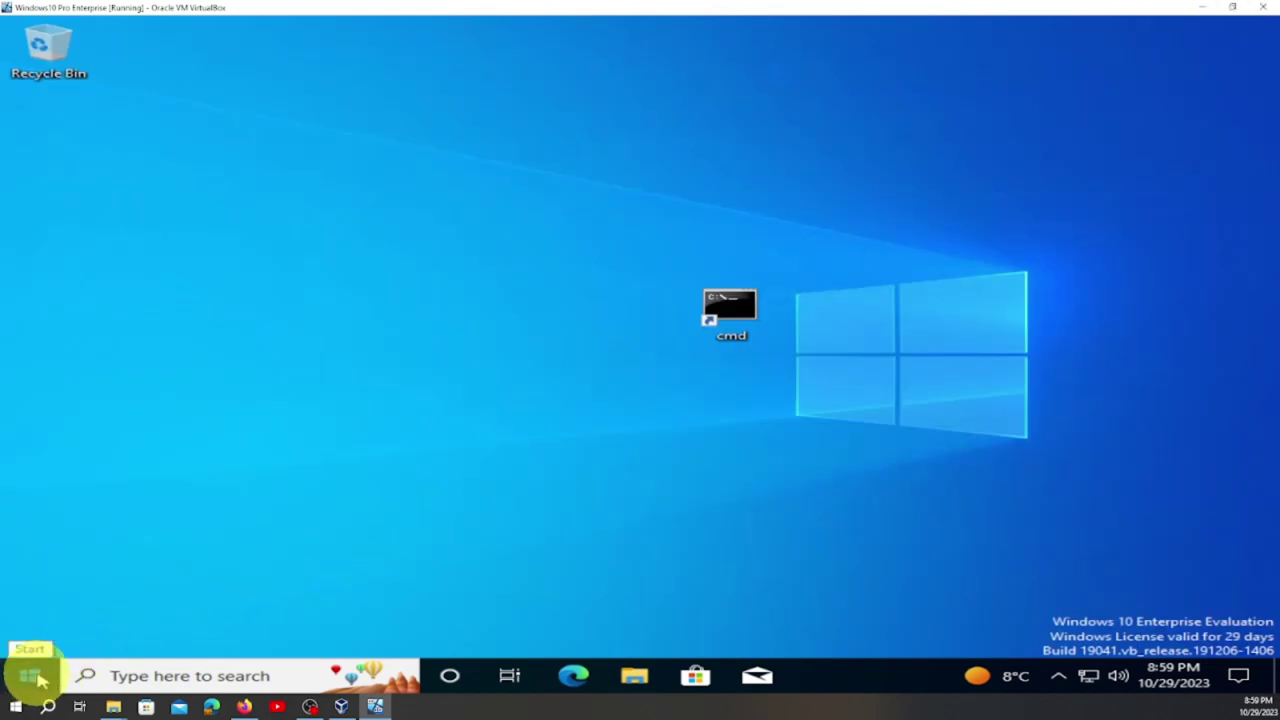
{"action": "left_click", "coordinate": [30, 676]}
{"action": "mouse_move", "coordinate": [33, 640]}
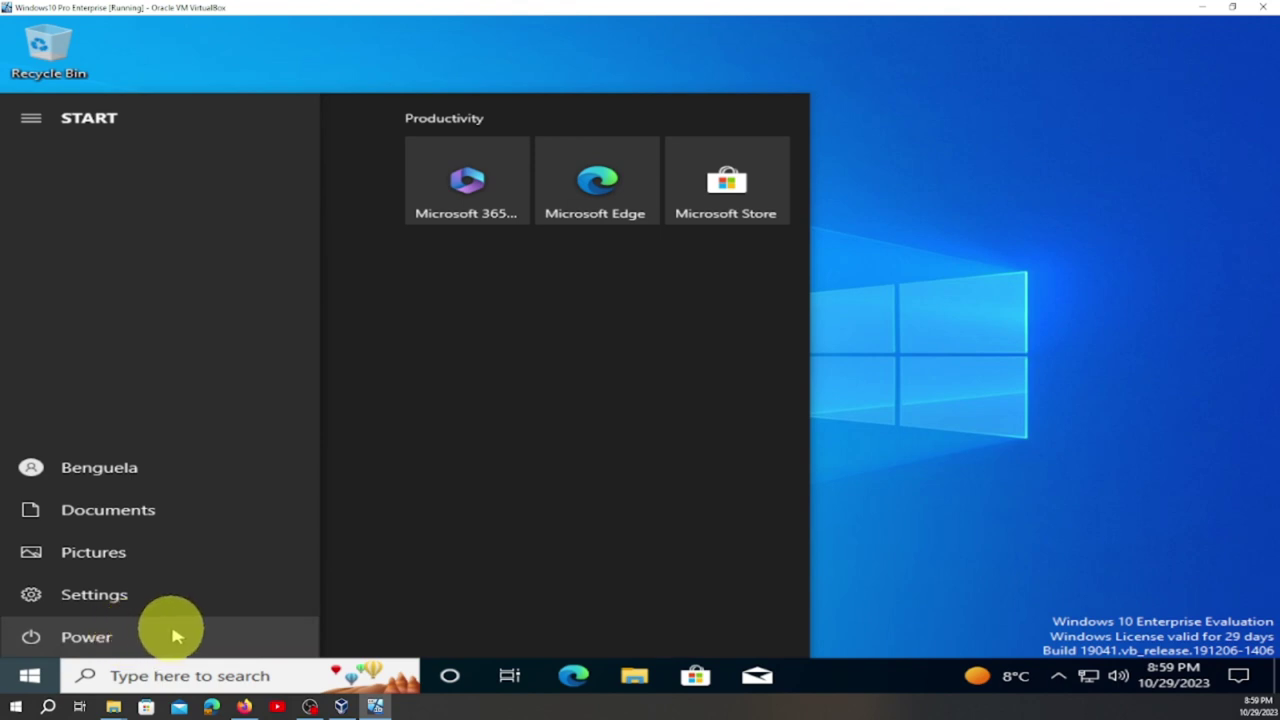
{"action": "left_click", "coordinate": [137, 636]}
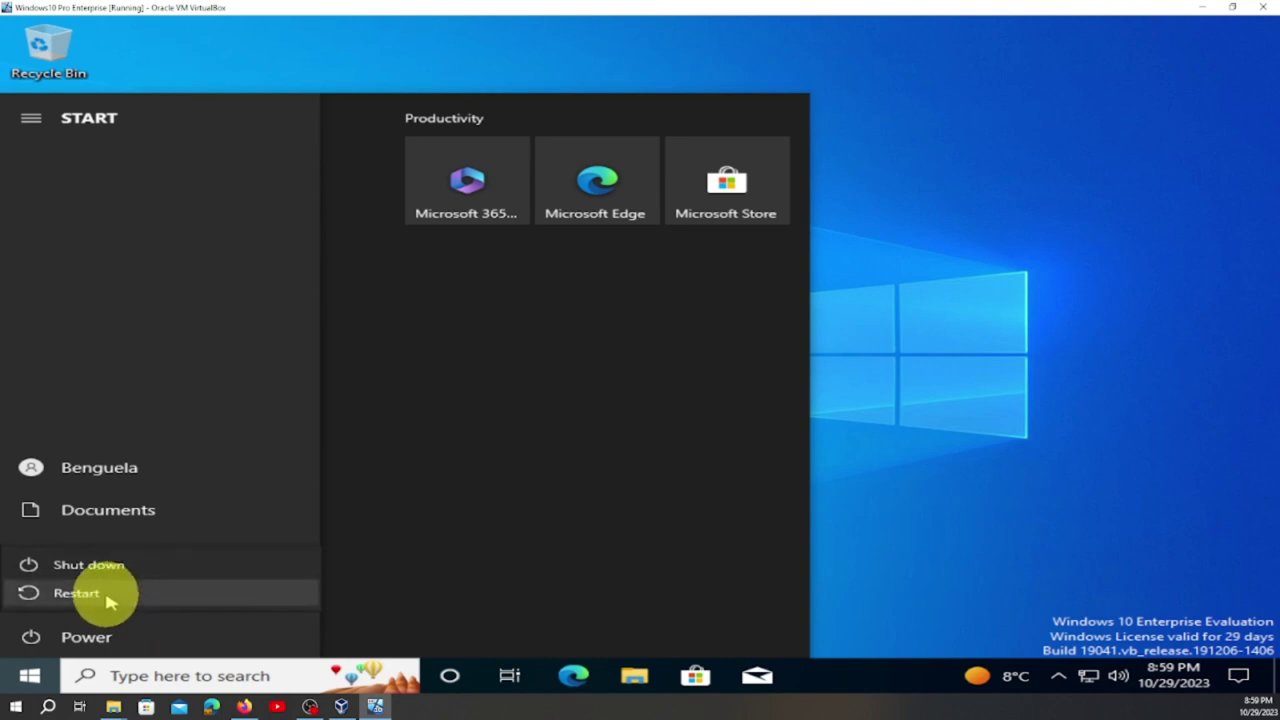
{"action": "left_click", "coordinate": [105, 592]}
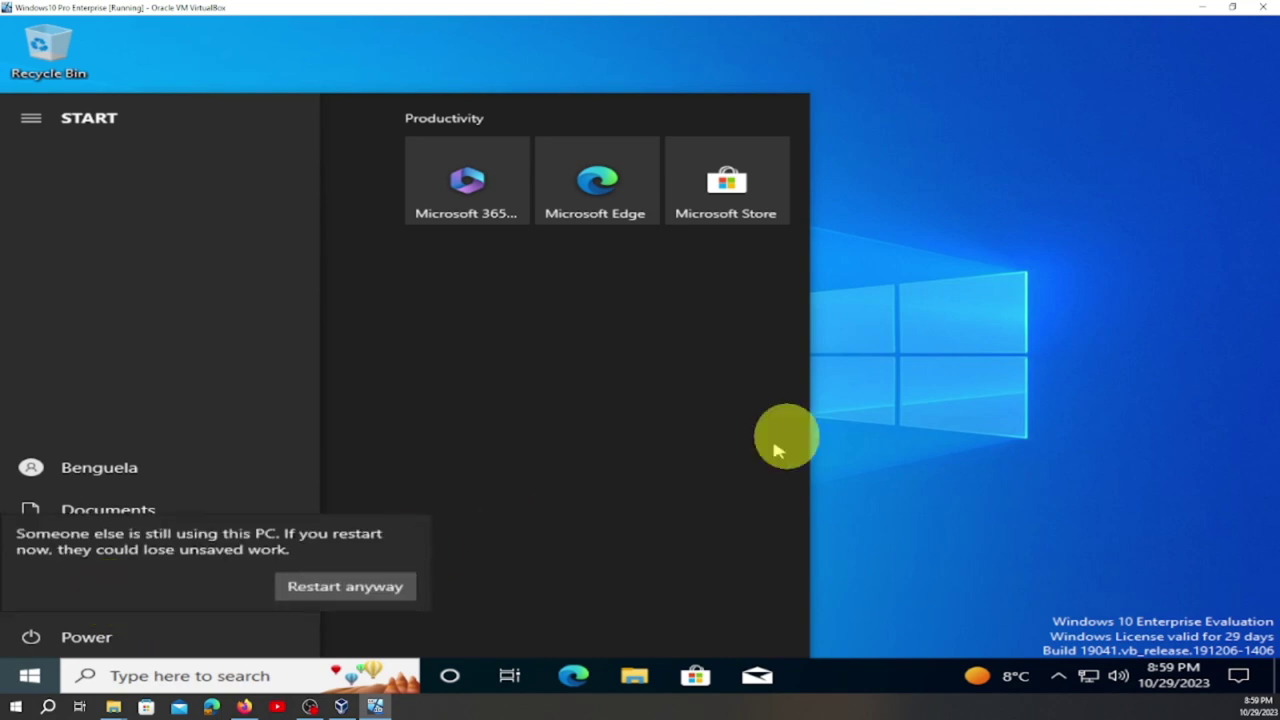
{"action": "left_click", "coordinate": [398, 582]}
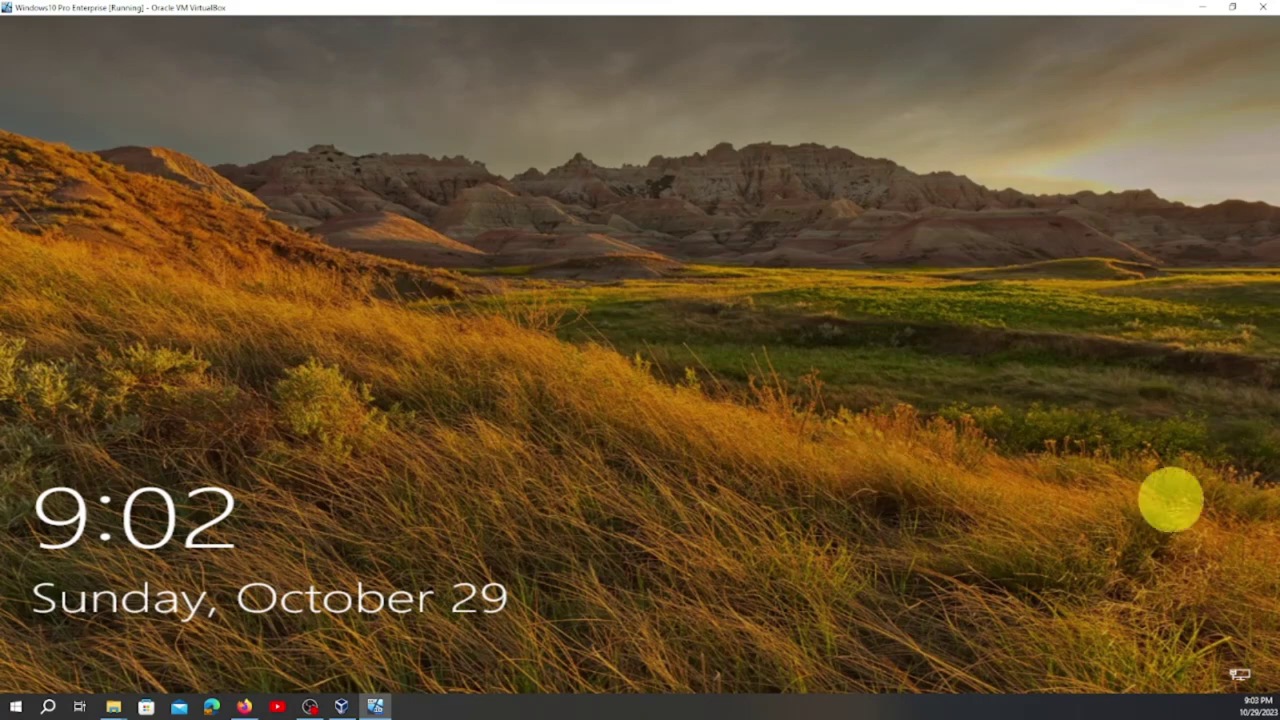
Unlock the sign-in screen, select the ISTA Kinshasa account and sign in by entering the account password
{"action": "left_click", "coordinate": [694, 377]}
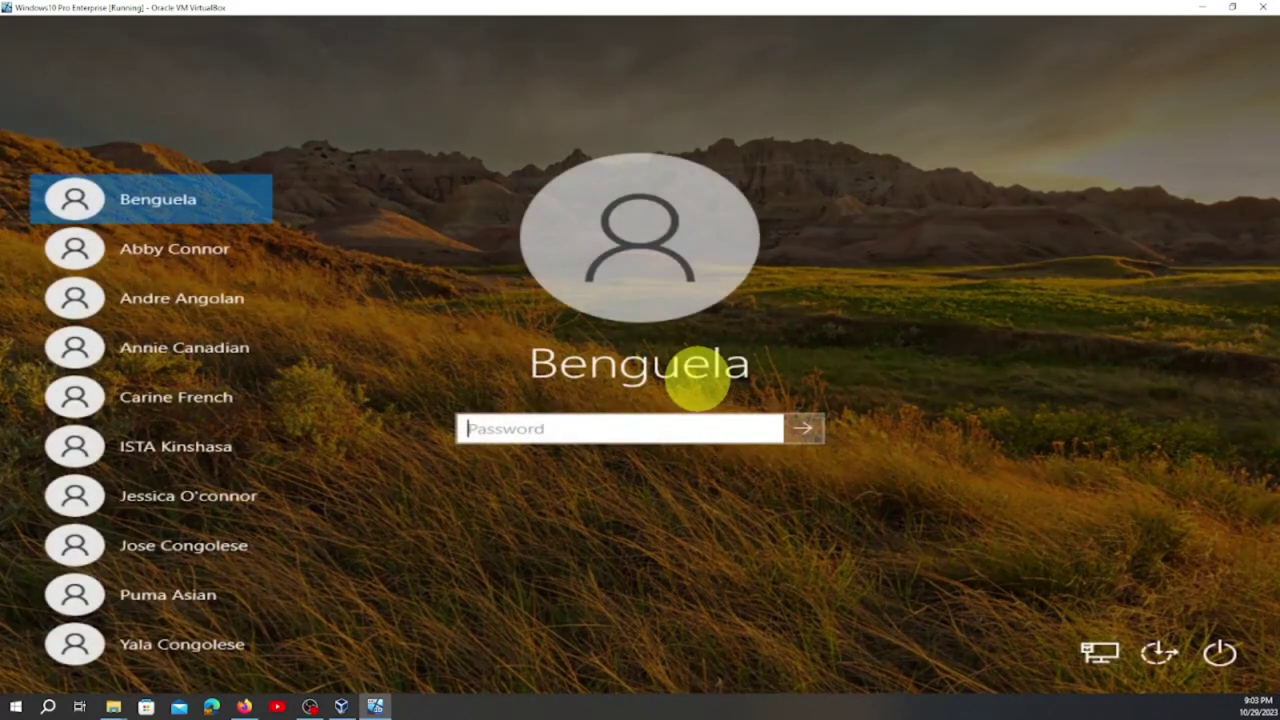
{"action": "left_click", "coordinate": [140, 199]}
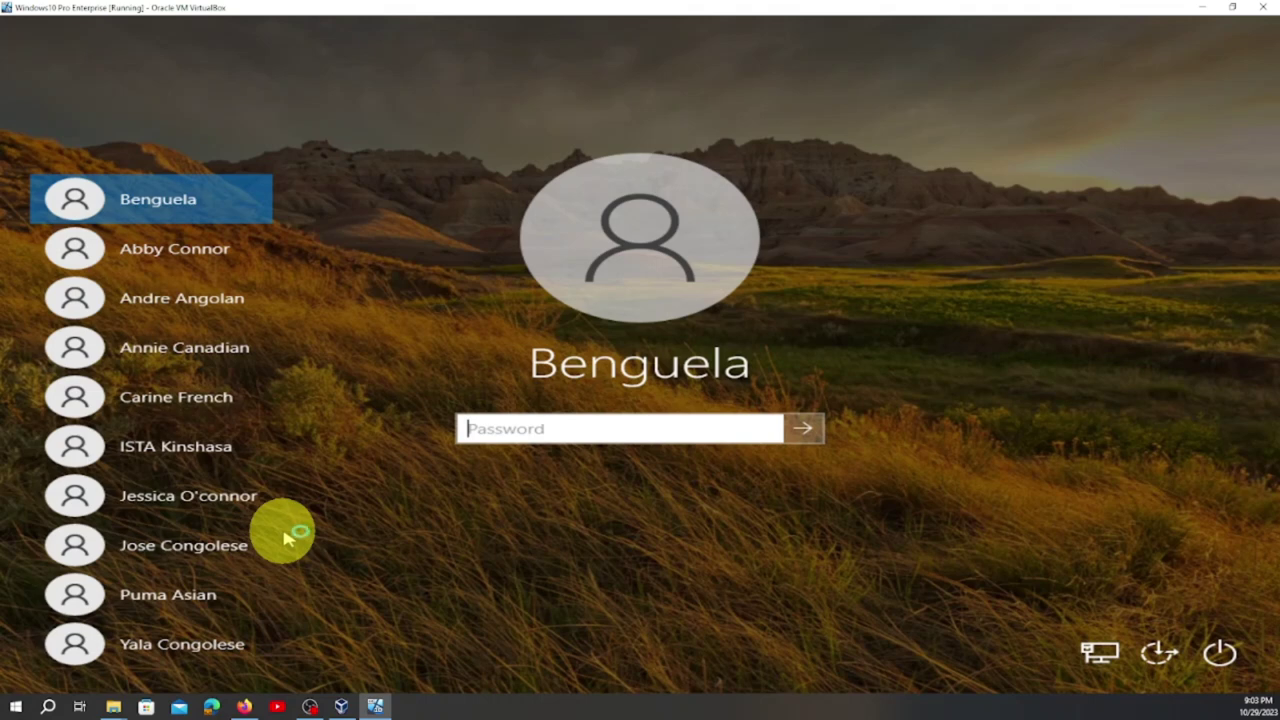
{"action": "left_click", "coordinate": [200, 450]}
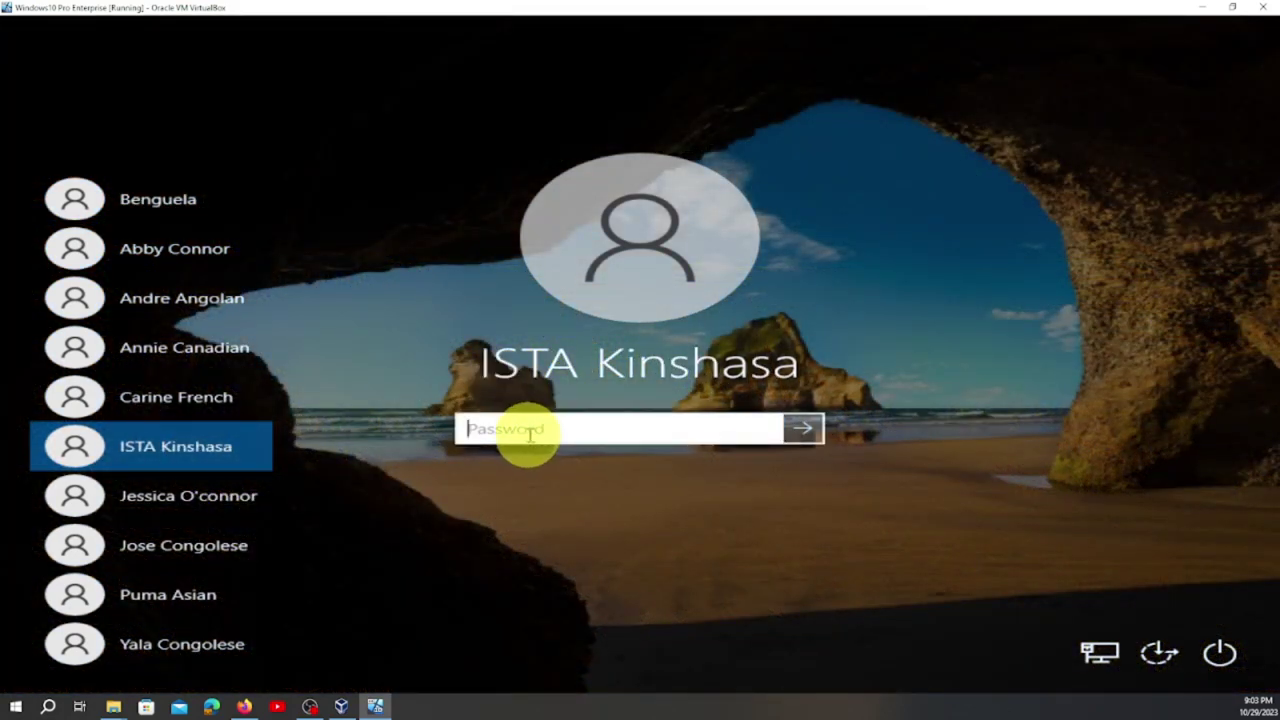
{"action": "type", "text": "****"}
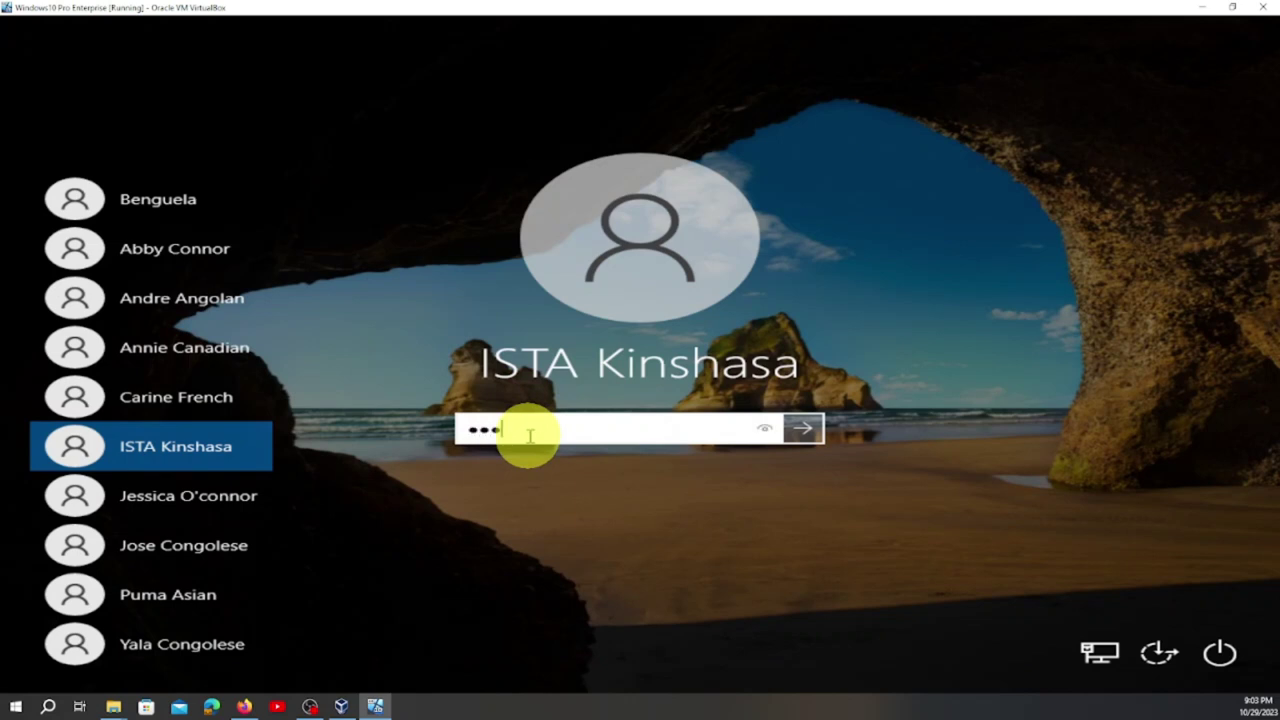
{"action": "key", "text": "Return"}
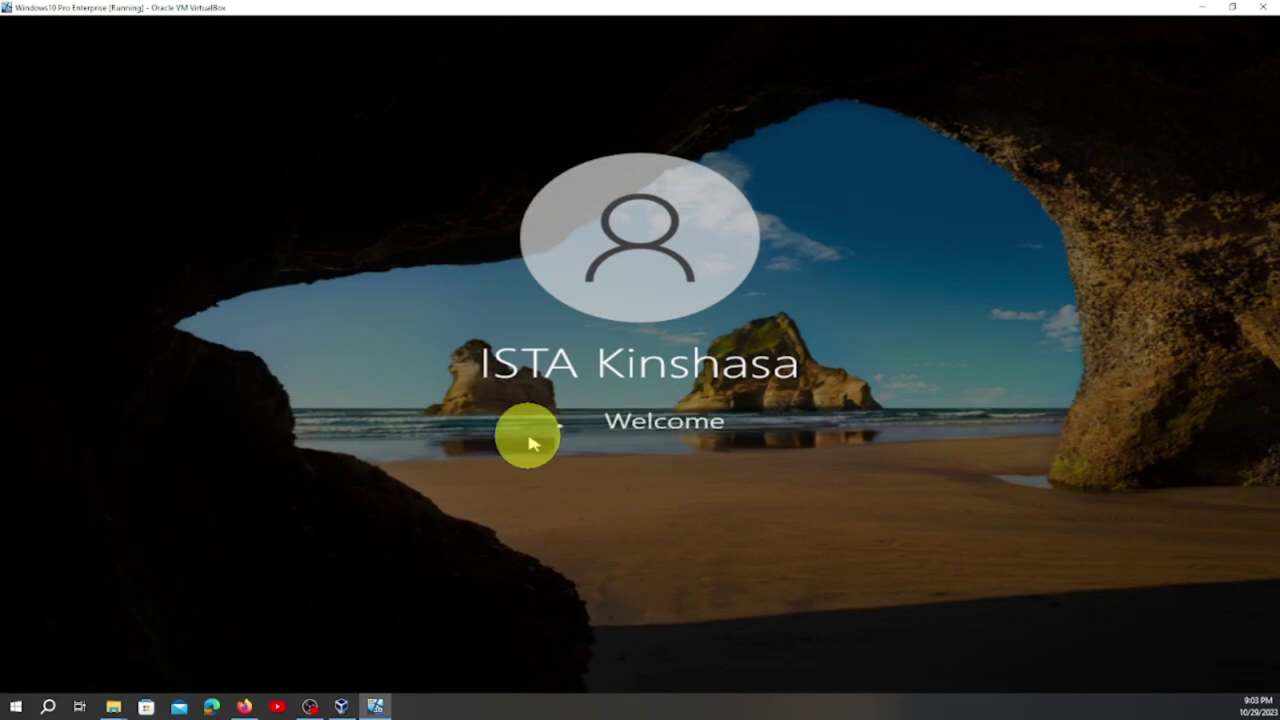
{"action": "left_click", "coordinate": [615, 468]}
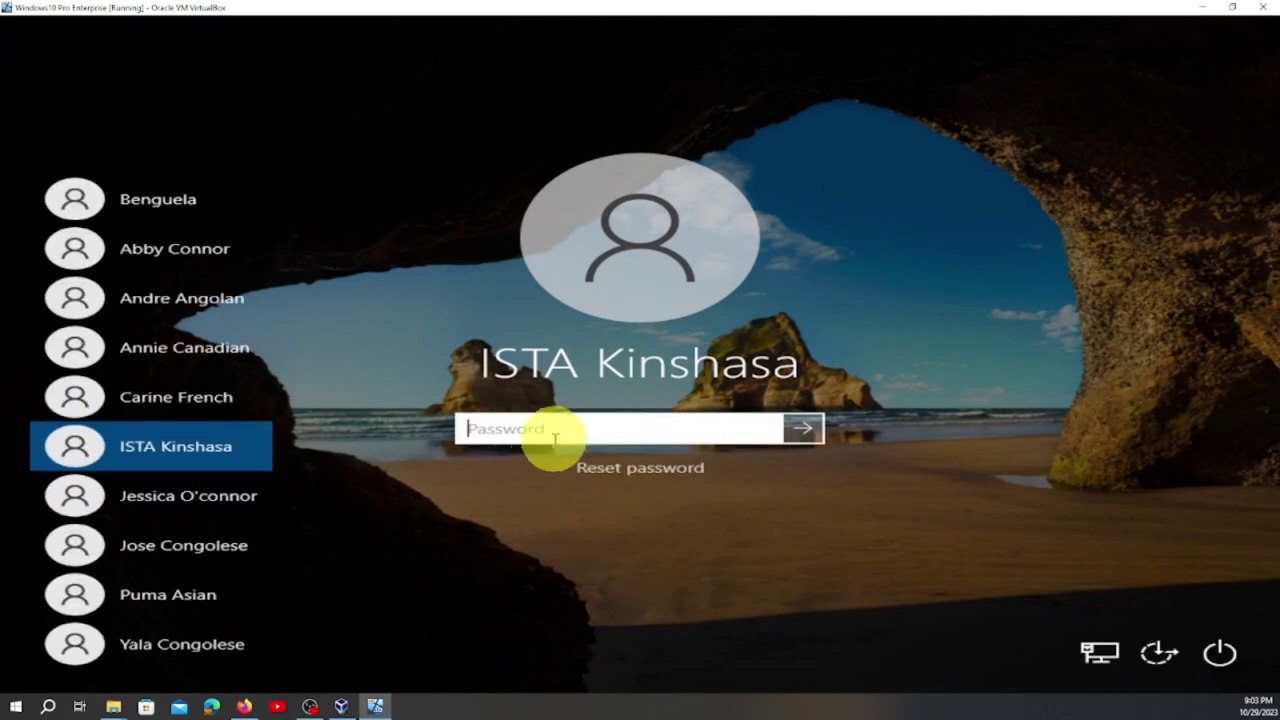
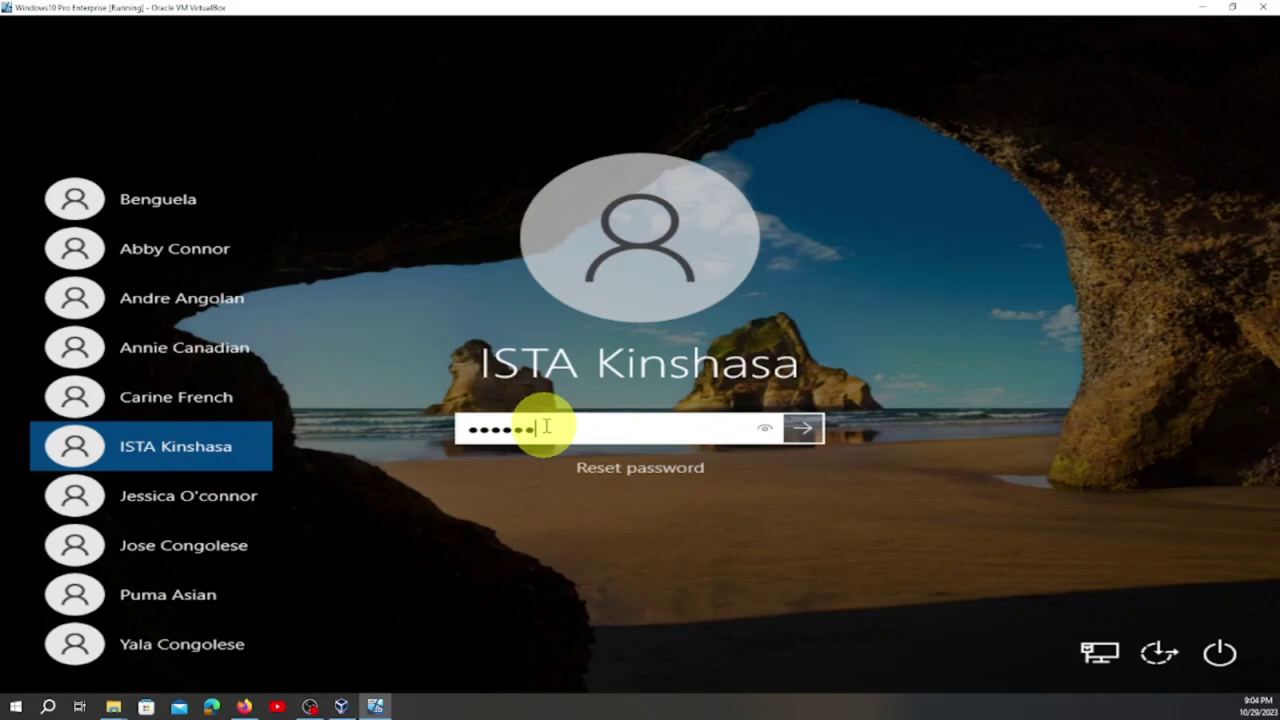
{"action": "key", "text": "Return"}
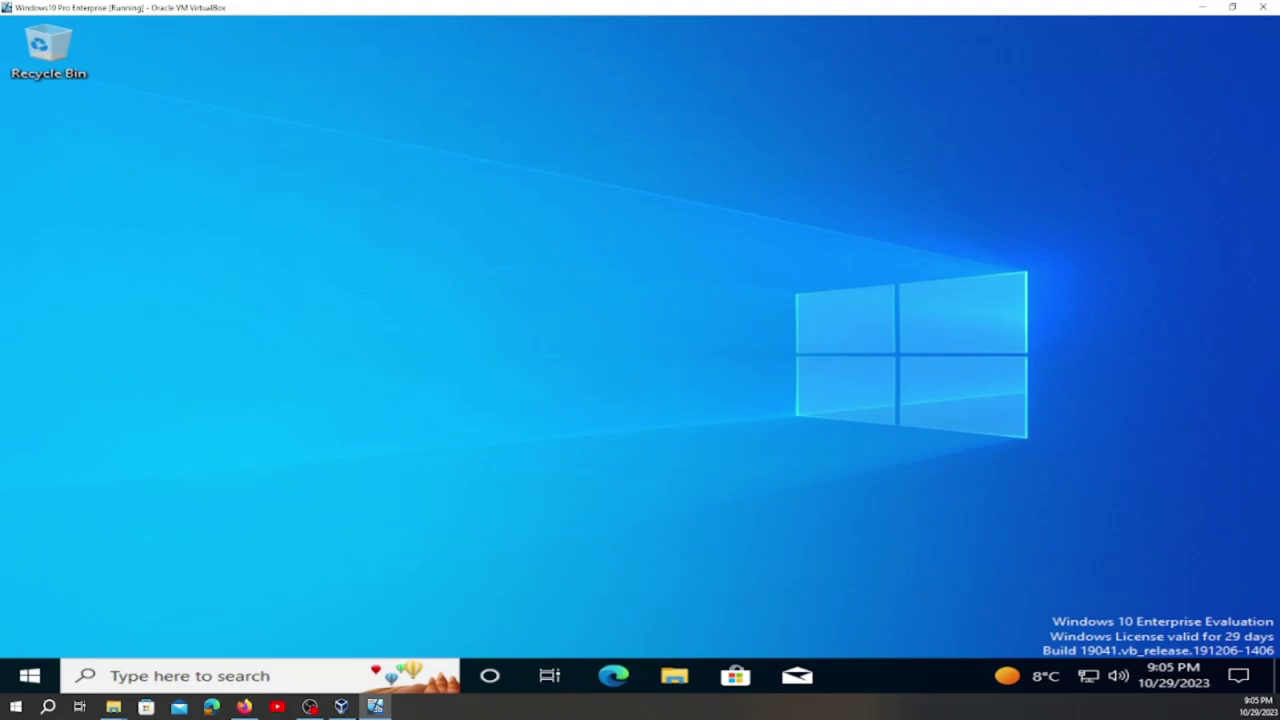
Create a desktop shortcut that points to cmd and keep the suggested name
{"action": "right_click", "coordinate": [565, 310]}
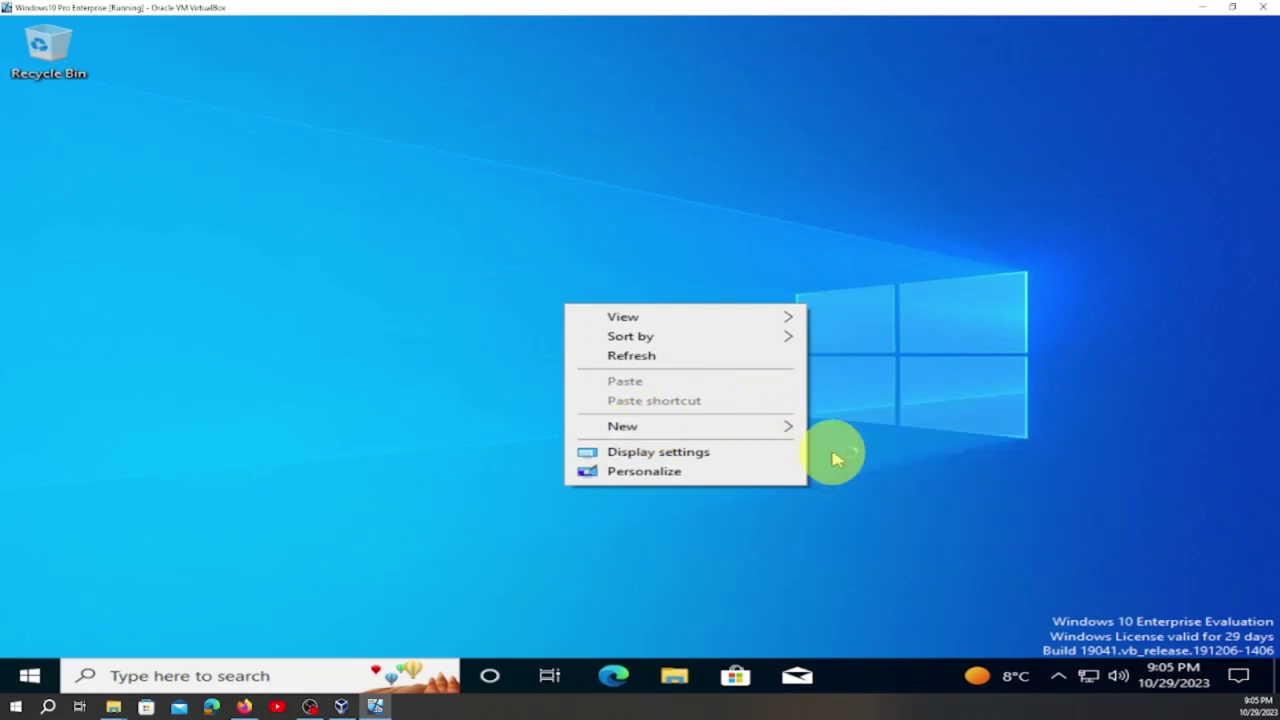
{"action": "left_click", "coordinate": [757, 441]}
{"action": "left_click", "coordinate": [763, 426]}
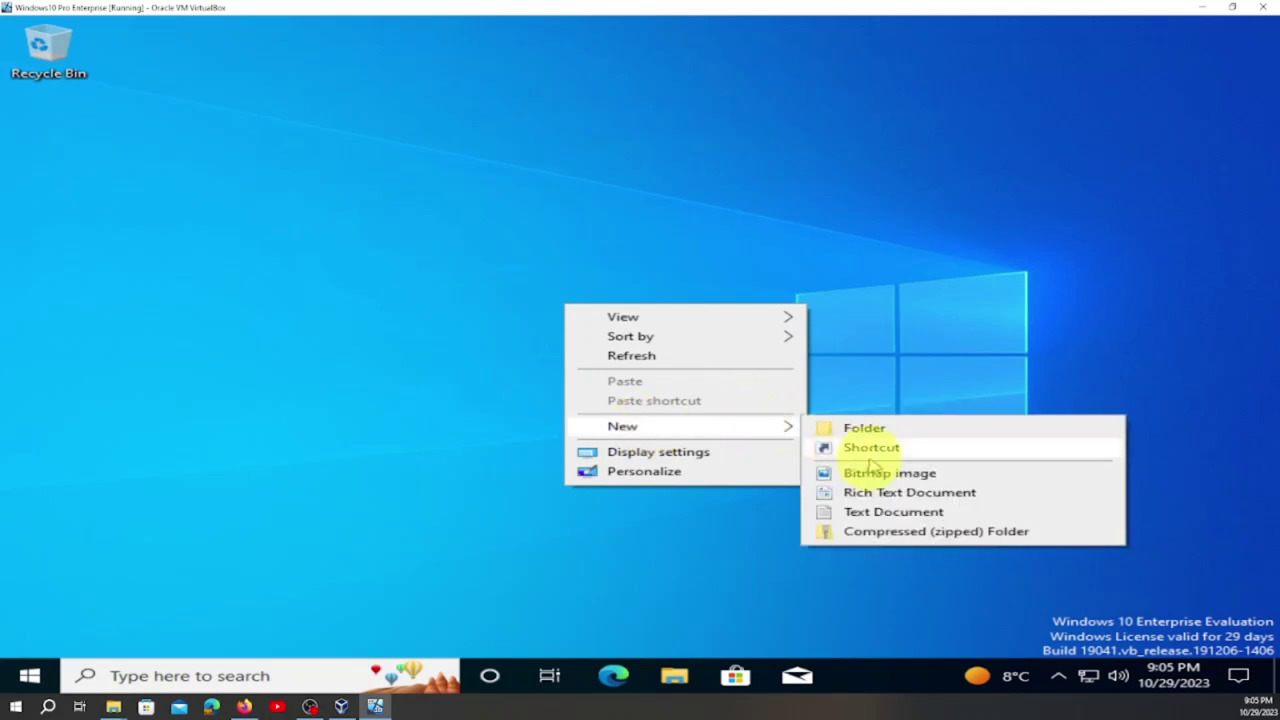
{"action": "left_click", "coordinate": [871, 451]}
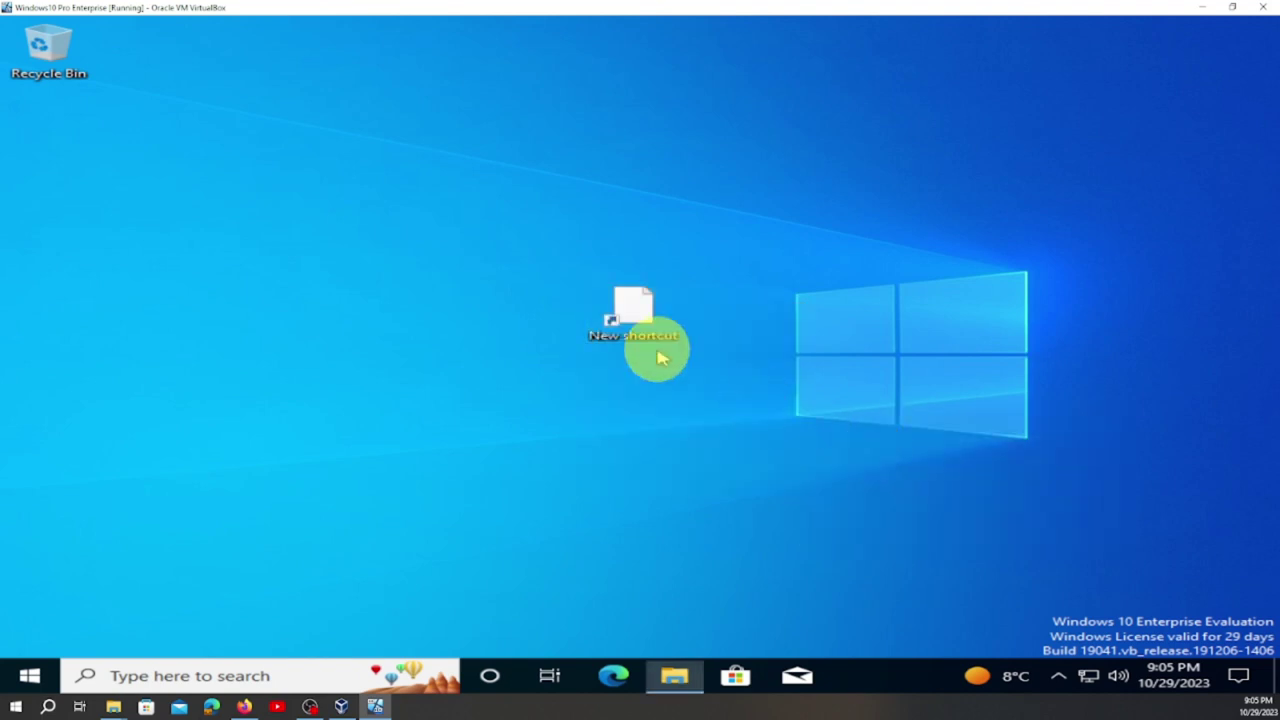
{"action": "type", "text": "cmd"}
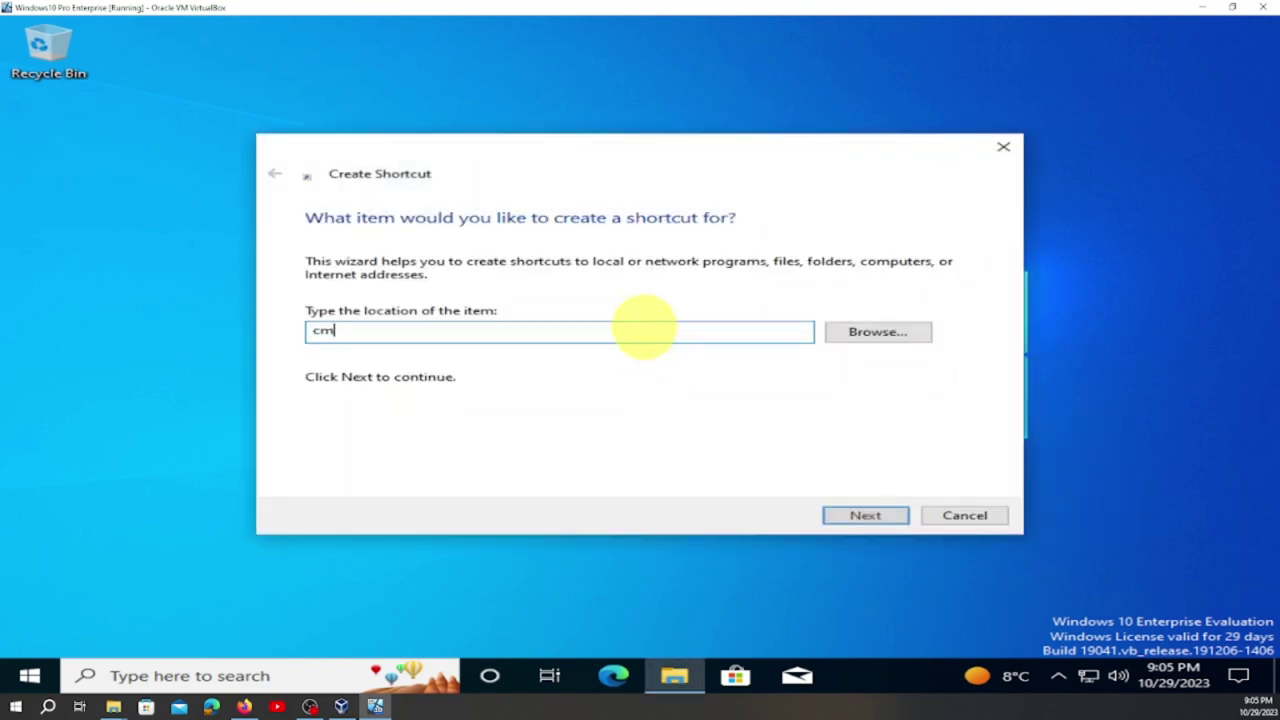
{"action": "left_click", "coordinate": [864, 515]}
{"action": "left_click", "coordinate": [845, 518]}
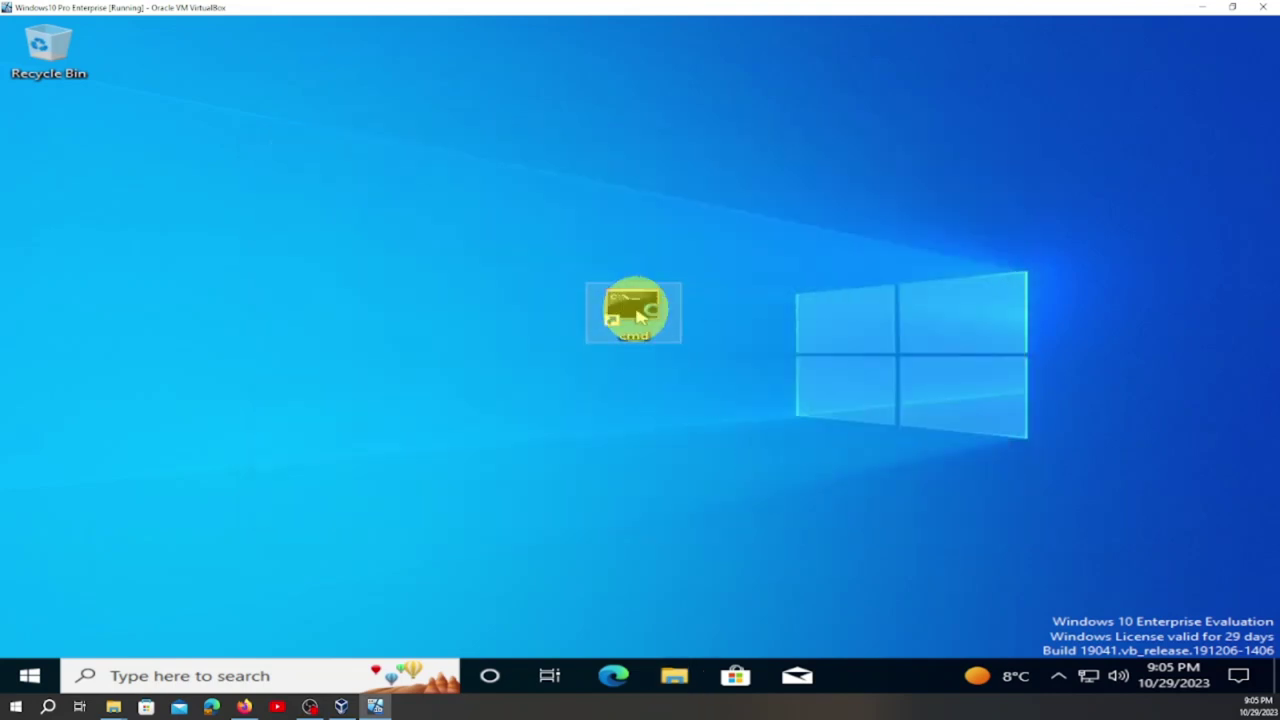
{"action": "right_click", "coordinate": [635, 310]}
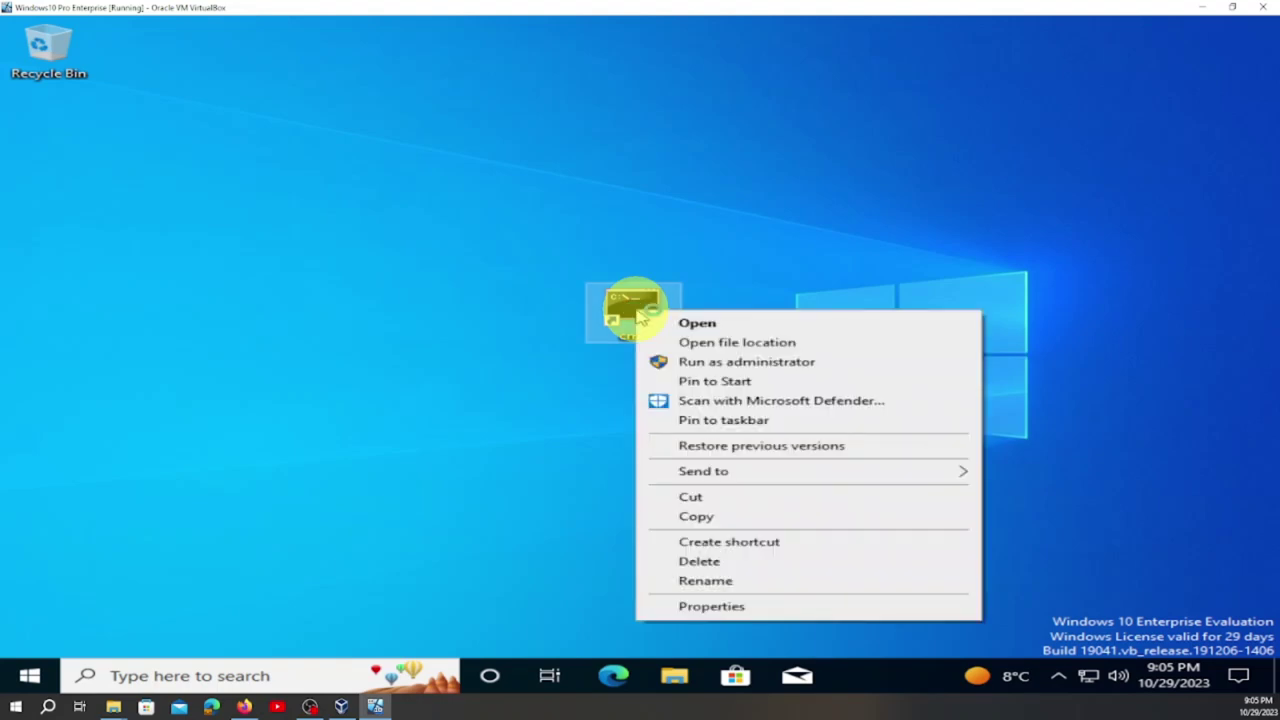
{"action": "left_click", "coordinate": [737, 362]}
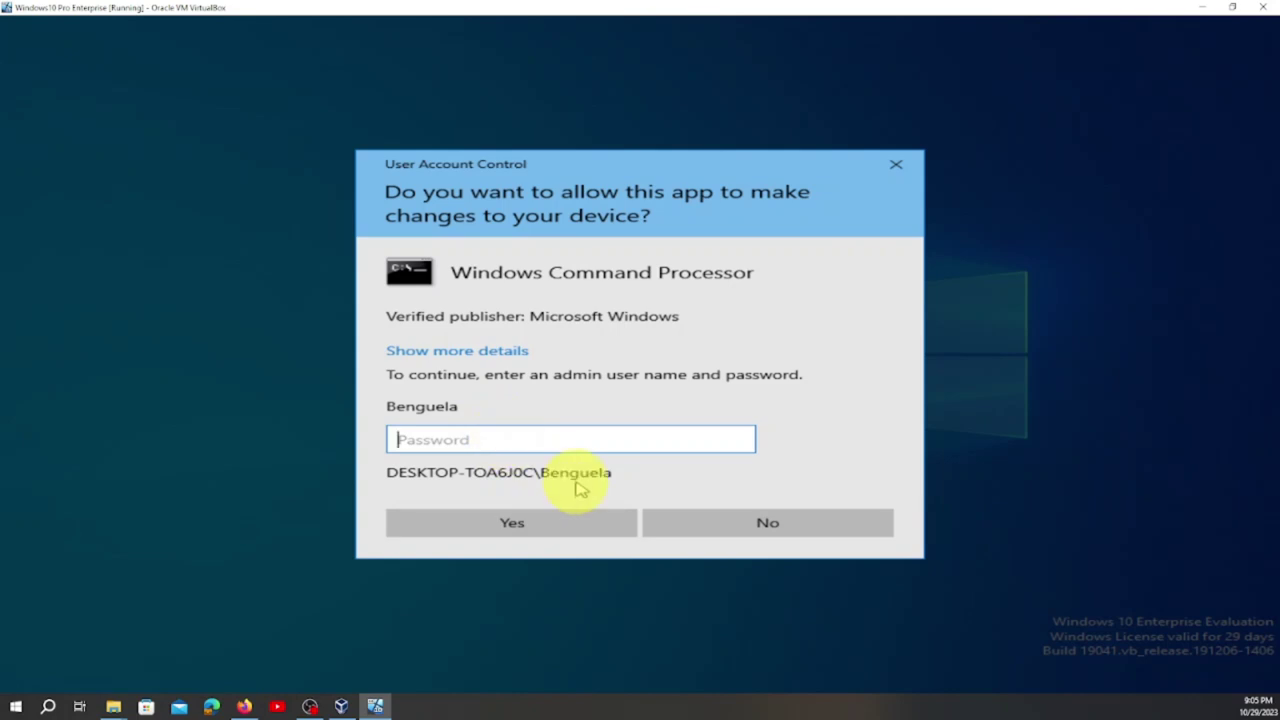
{"action": "left_click", "coordinate": [761, 524]}
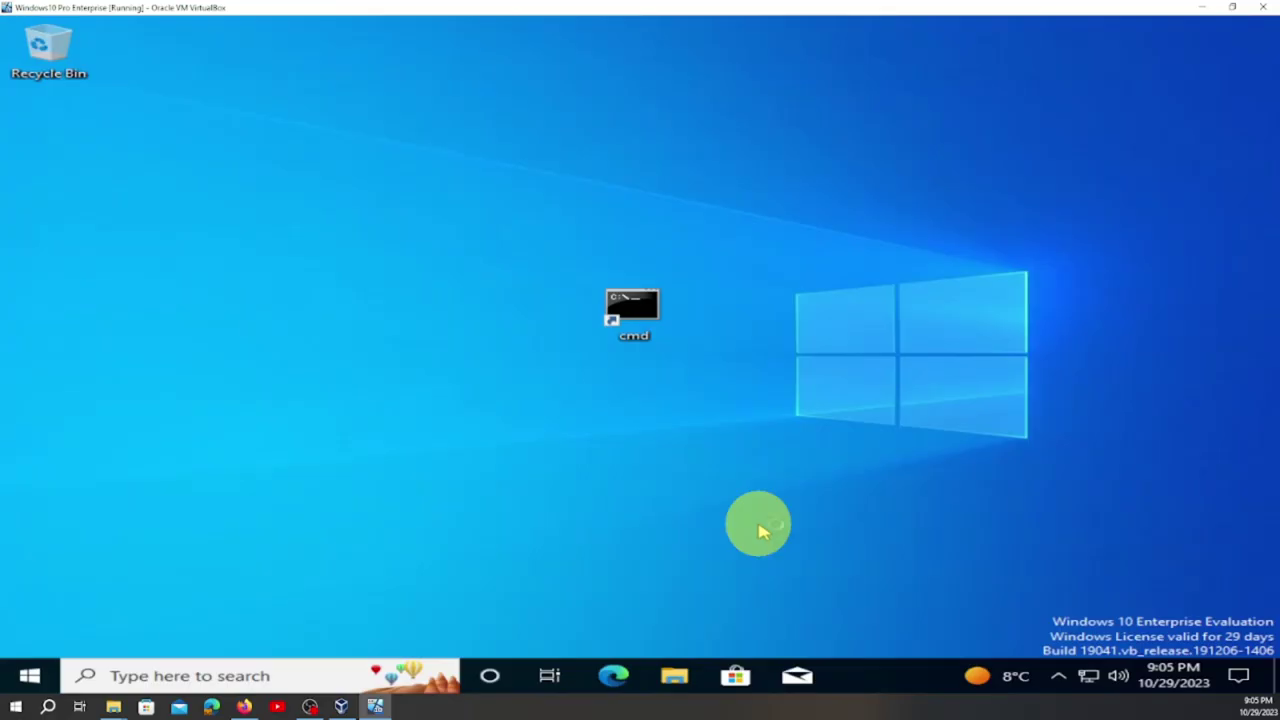
Open the cmd desktop shortcut without elevation and check the signed-in account with whoami
{"action": "double_click", "coordinate": [638, 314]}
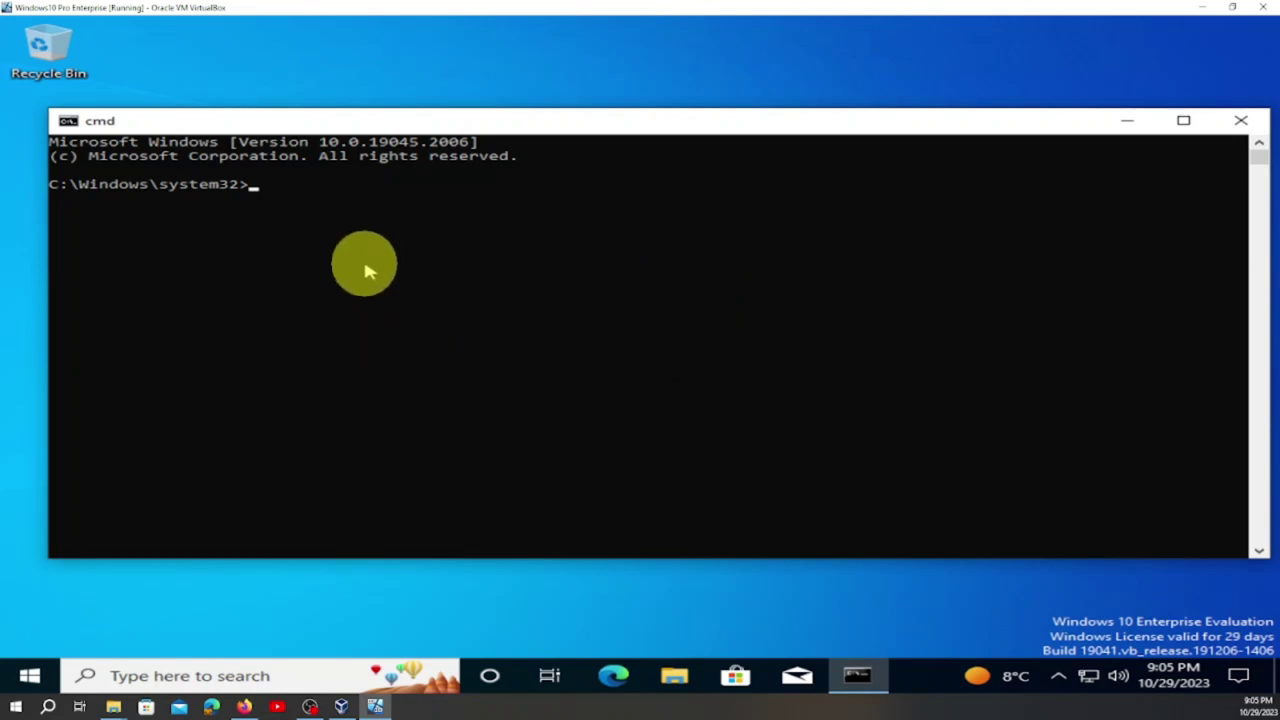
{"action": "type", "text": "whoami"}
{"action": "key", "text": "Return"}
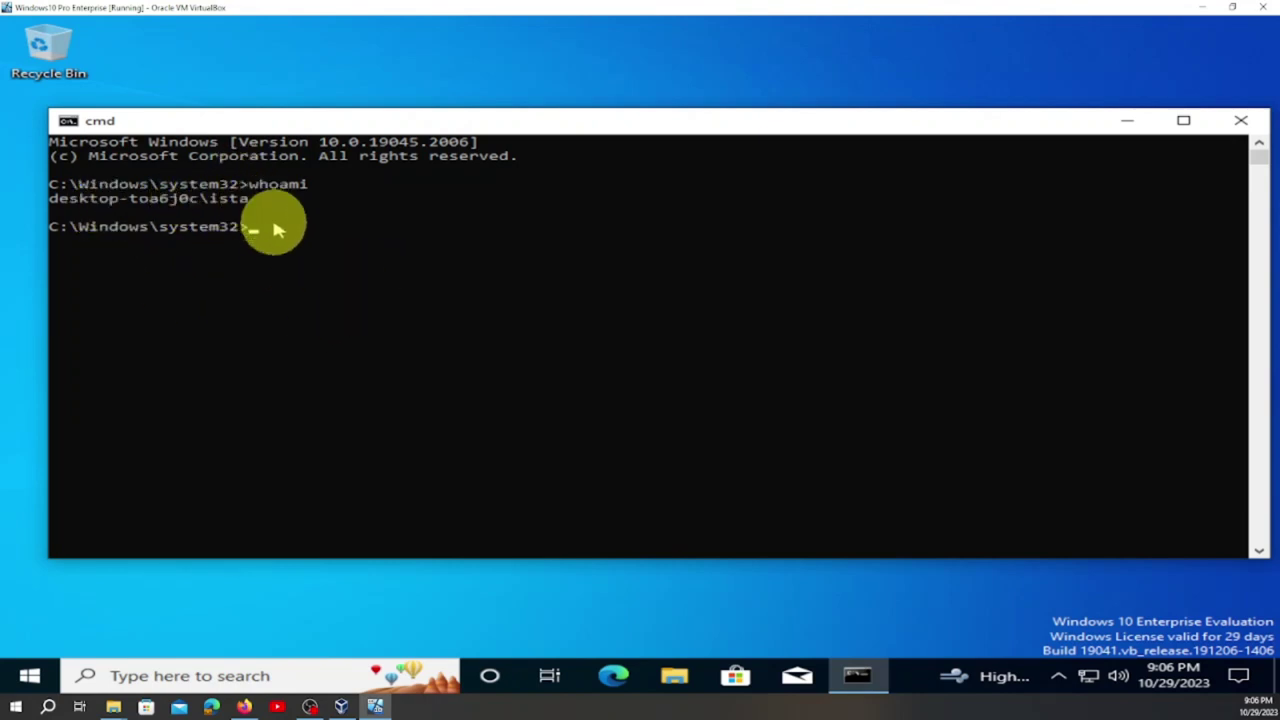
Clear the Command Prompt output in a maximized window and query the computer name with hostname
{"action": "left_click", "coordinate": [1183, 120]}
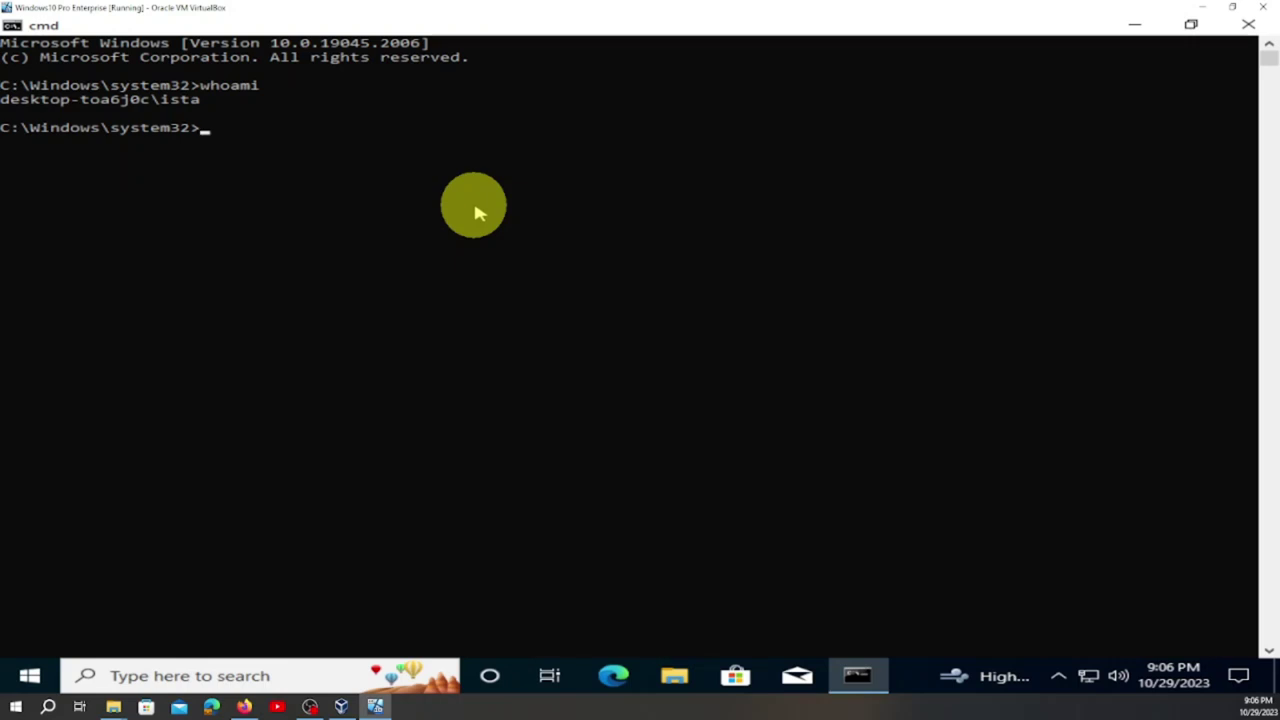
{"action": "type", "text": "cls"}
{"action": "key", "text": "Return"}
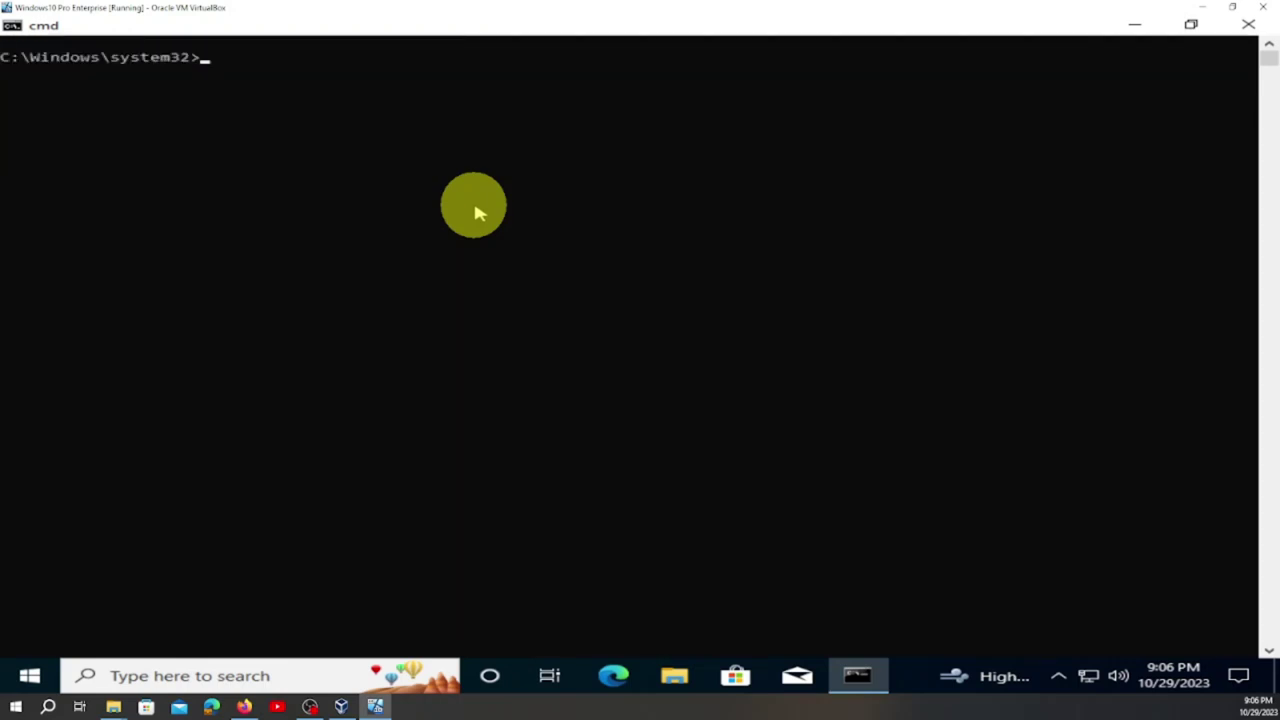
{"action": "type", "text": "hostname"}
{"action": "key", "text": "Return"}
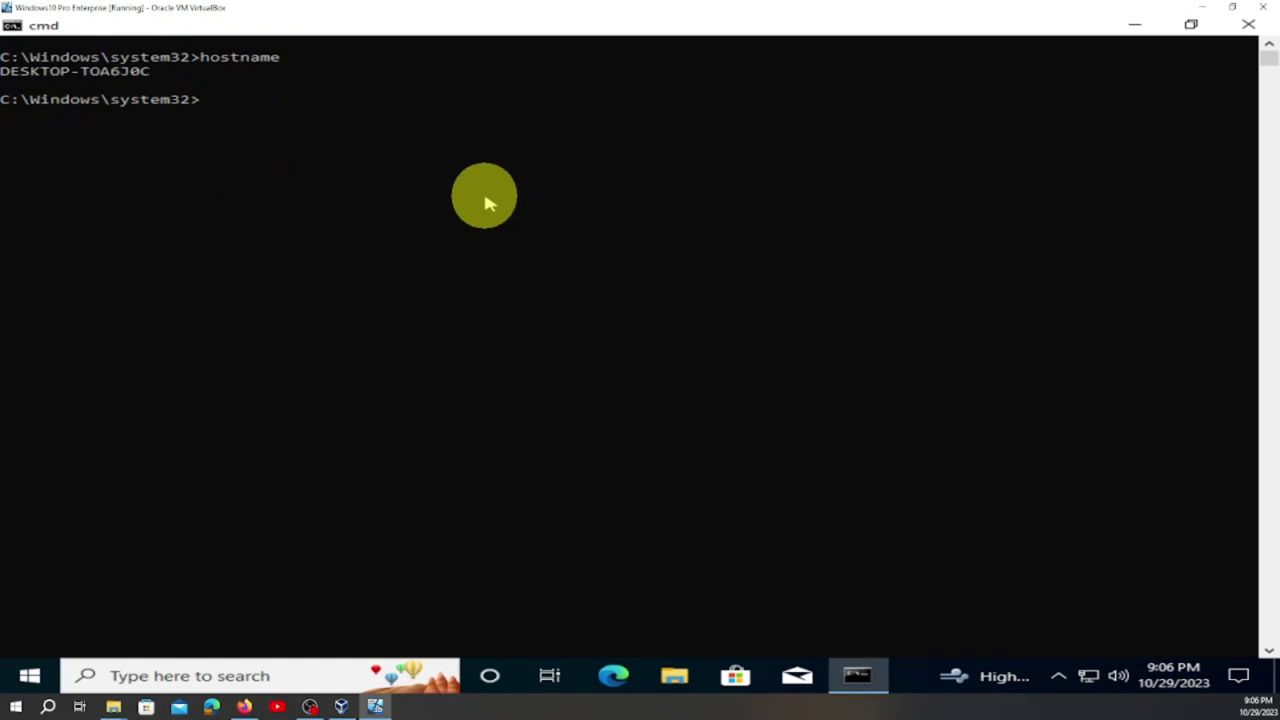
Run whoami again to compare the account with the computer name, and close the Command Prompt
{"action": "type", "text": "whoam"}
{"action": "type", "text": "i"}
{"action": "key", "text": "Return"}
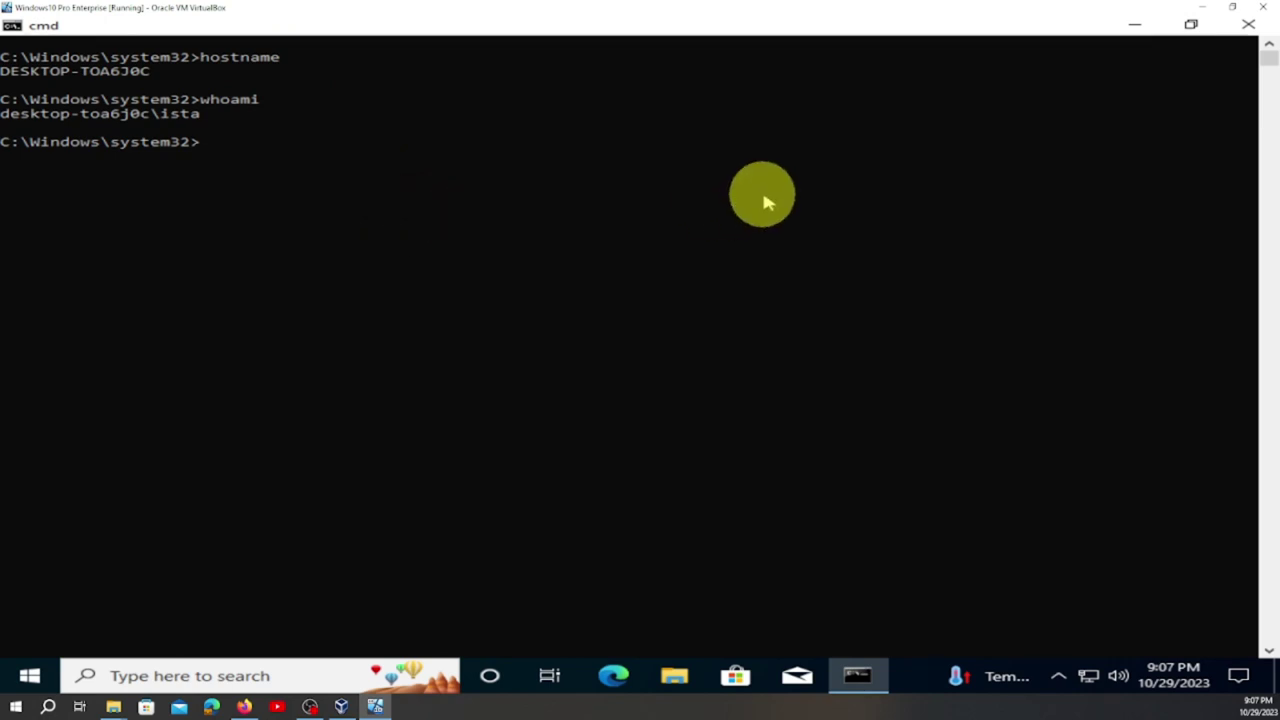
{"action": "left_click", "coordinate": [1250, 28]}
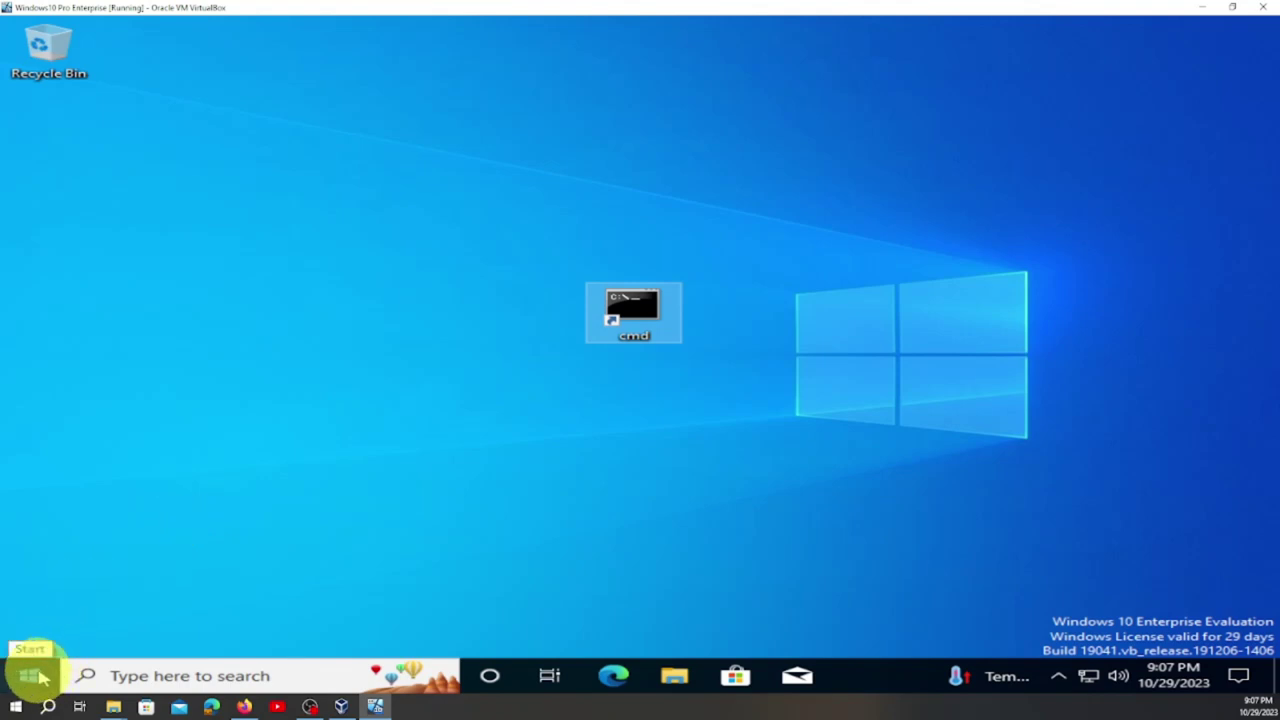
Restart the virtual machine from the ISTA Kinshasa session despite other signed-in users
{"action": "left_click", "coordinate": [40, 678]}
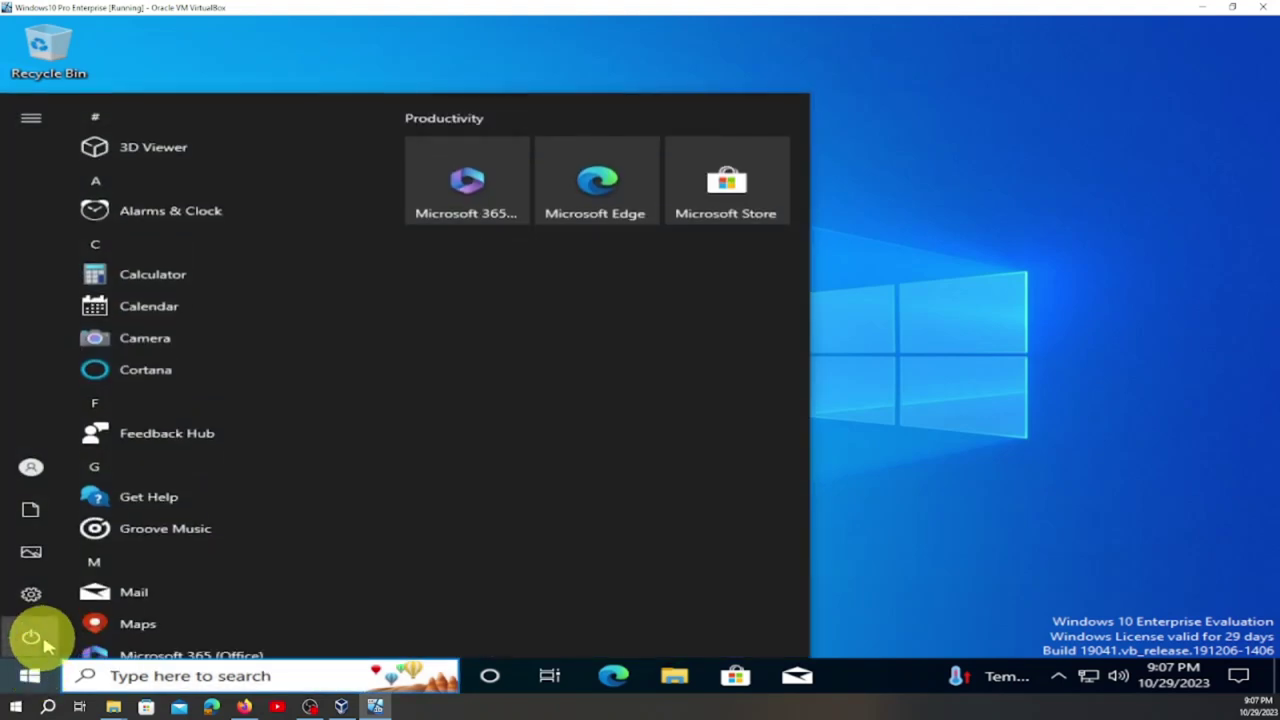
{"action": "mouse_move", "coordinate": [34, 634]}
{"action": "left_click", "coordinate": [138, 648]}
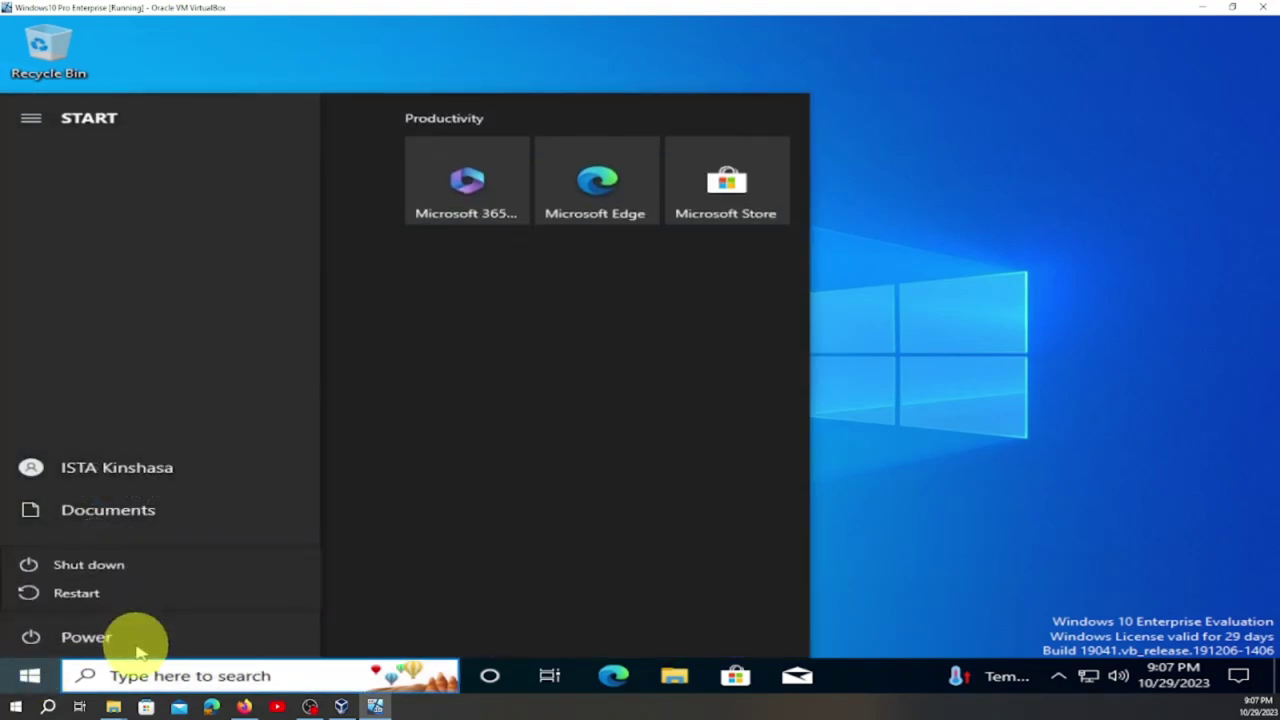
{"action": "left_click", "coordinate": [108, 596]}
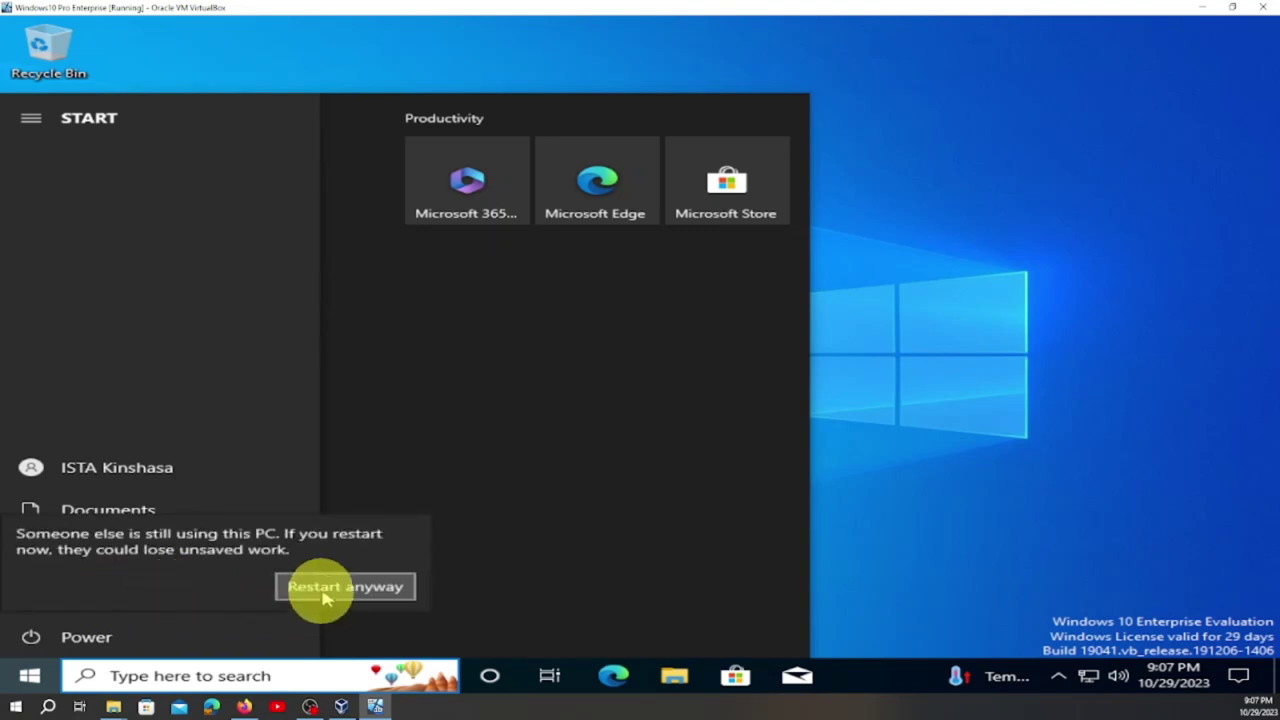
{"action": "left_click", "coordinate": [330, 590]}
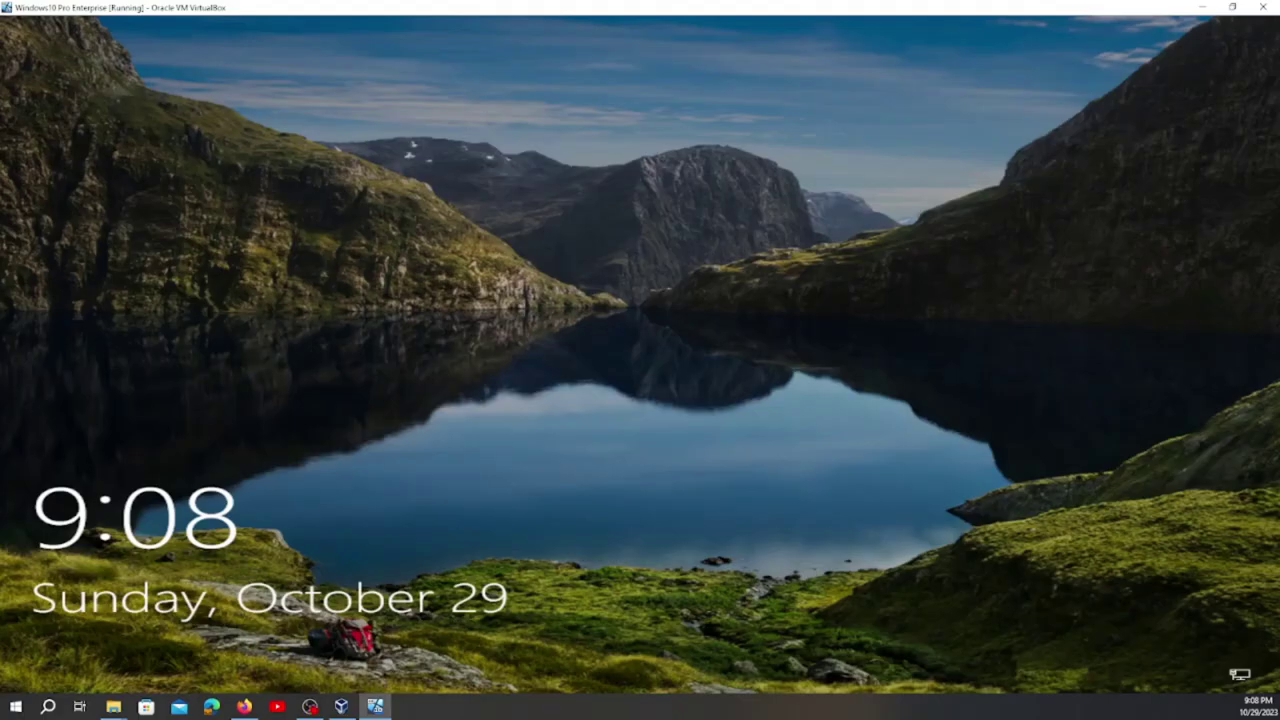
Unlock the sign-in screen, select the Benguela account and sign in by entering the account password
{"action": "left_click", "coordinate": [690, 402]}
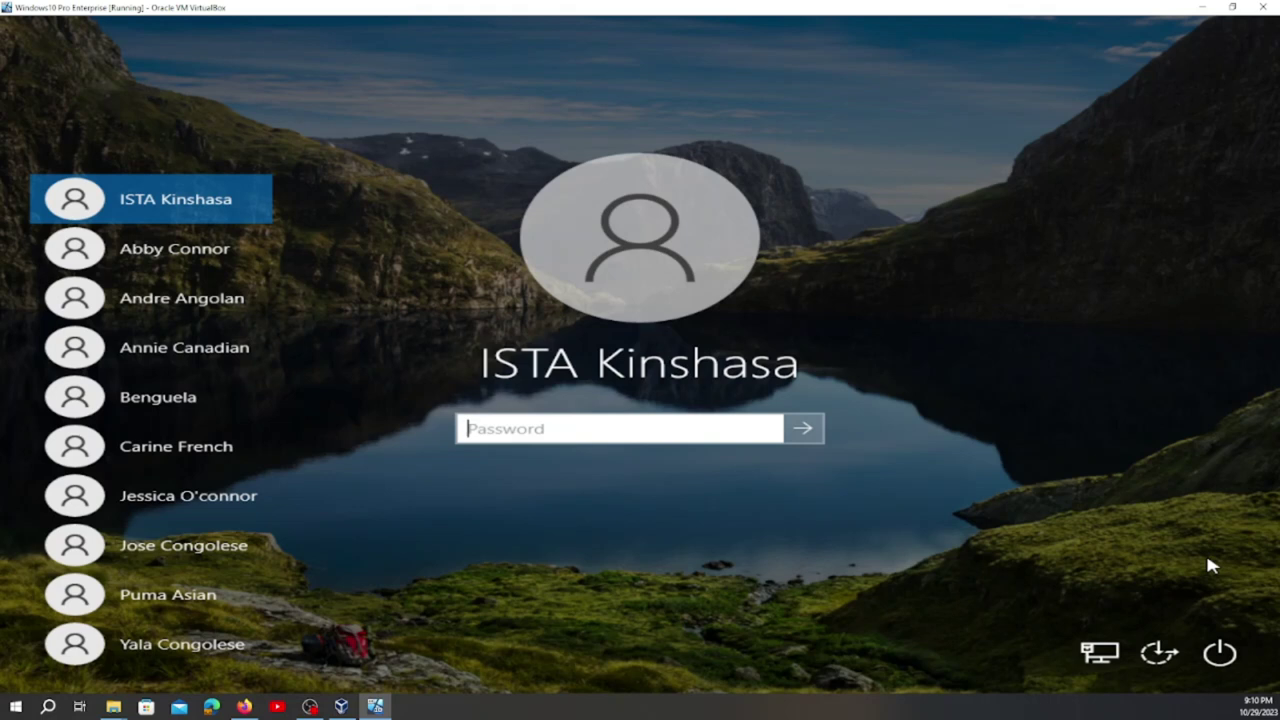
{"action": "left_click", "coordinate": [152, 405]}
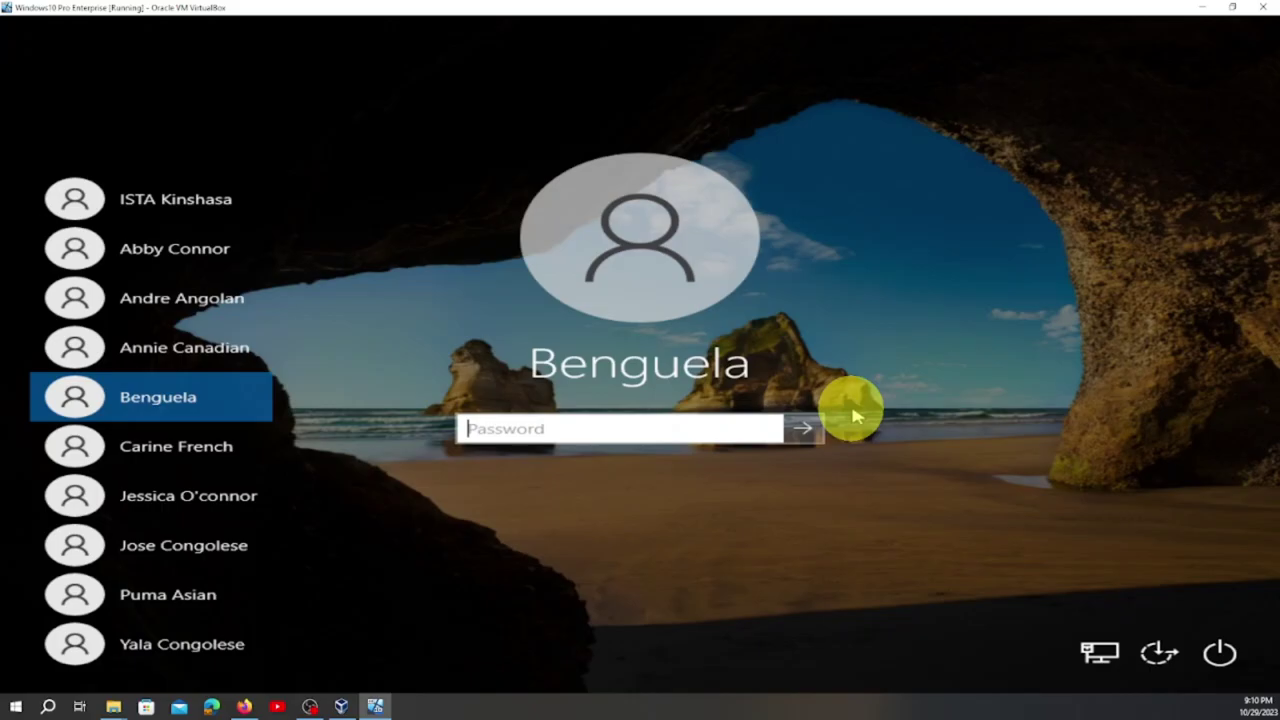
{"action": "key", "text": "Return"}
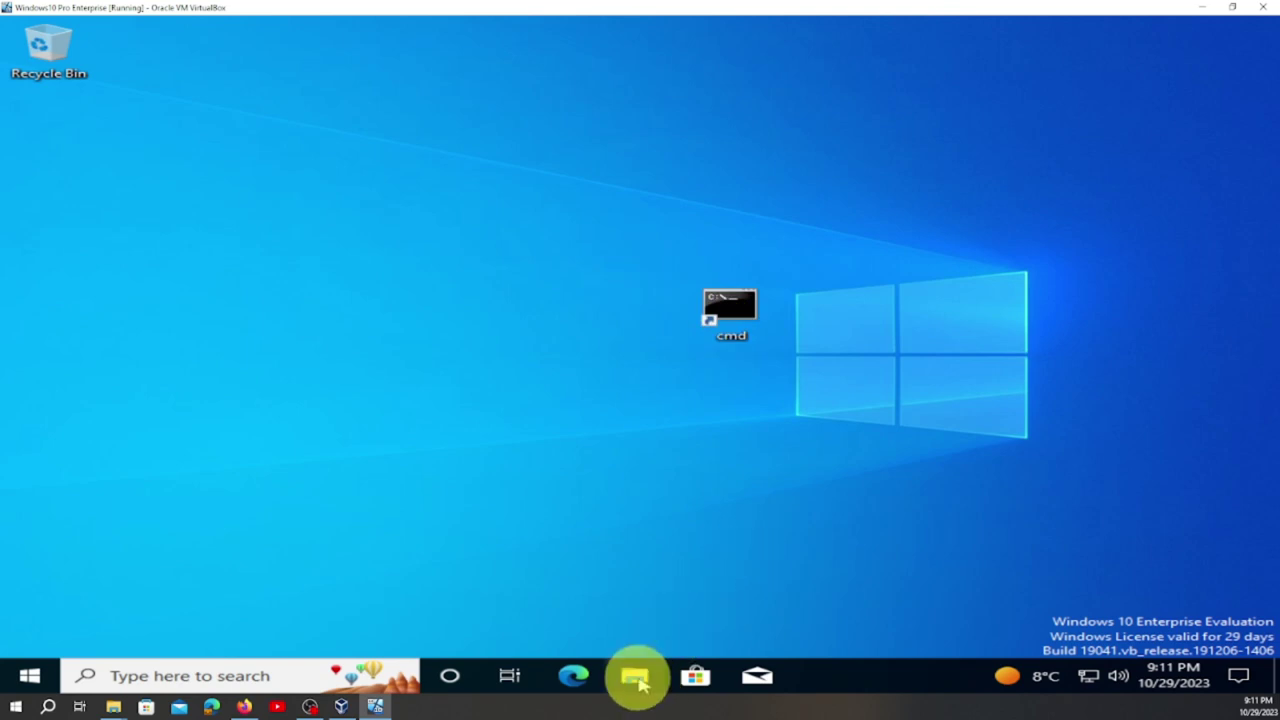
Open File Explorer and start Computer Management for This PC in a maximized window
{"action": "left_click", "coordinate": [637, 678]}
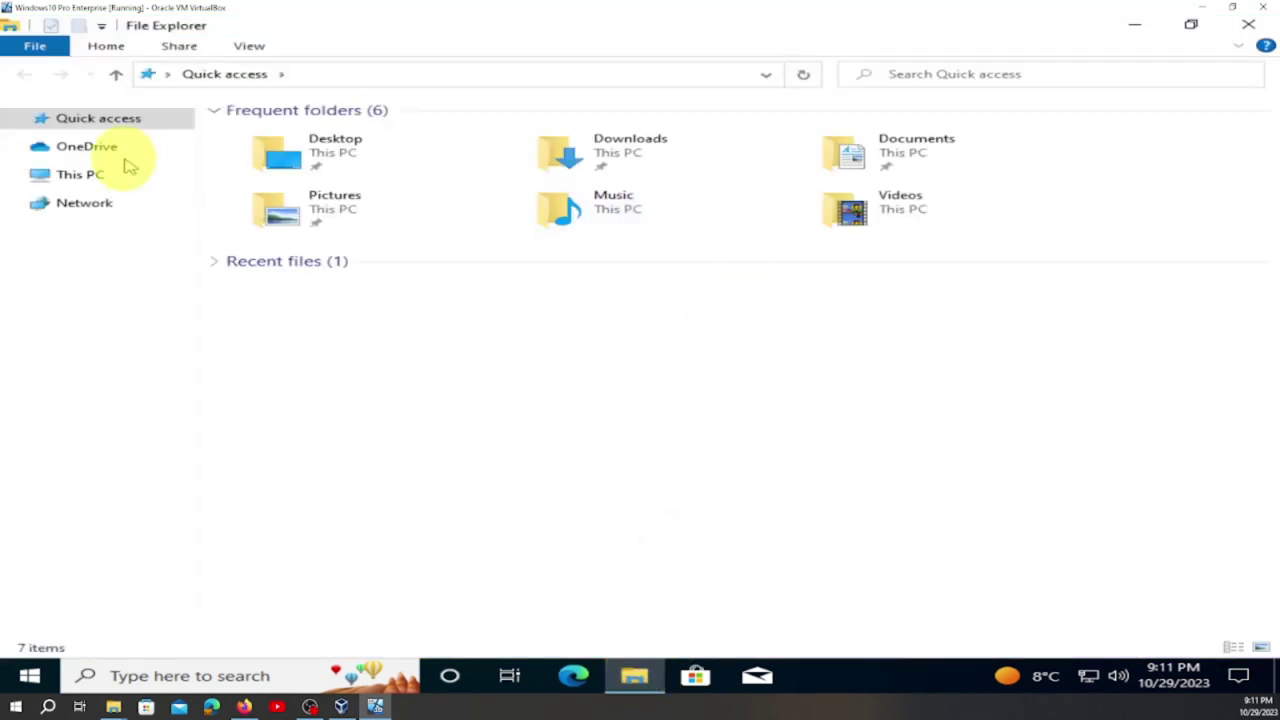
{"action": "left_click", "coordinate": [88, 176]}
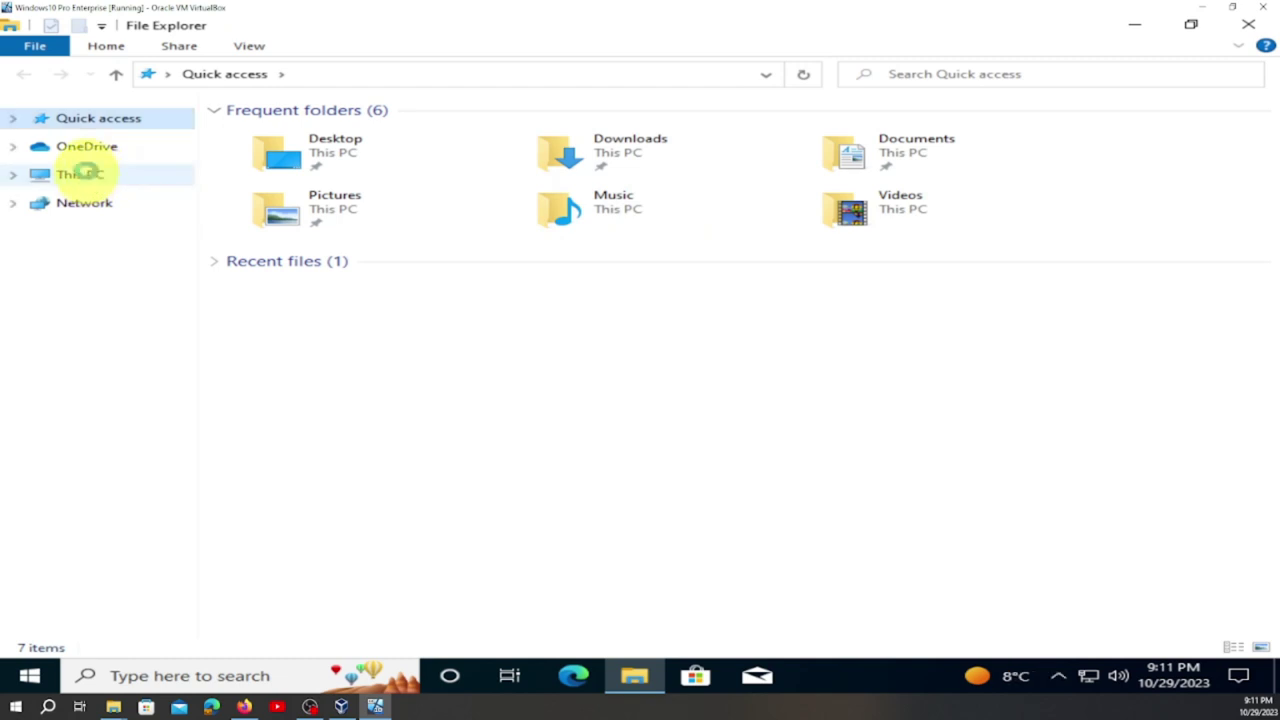
{"action": "right_click", "coordinate": [90, 178]}
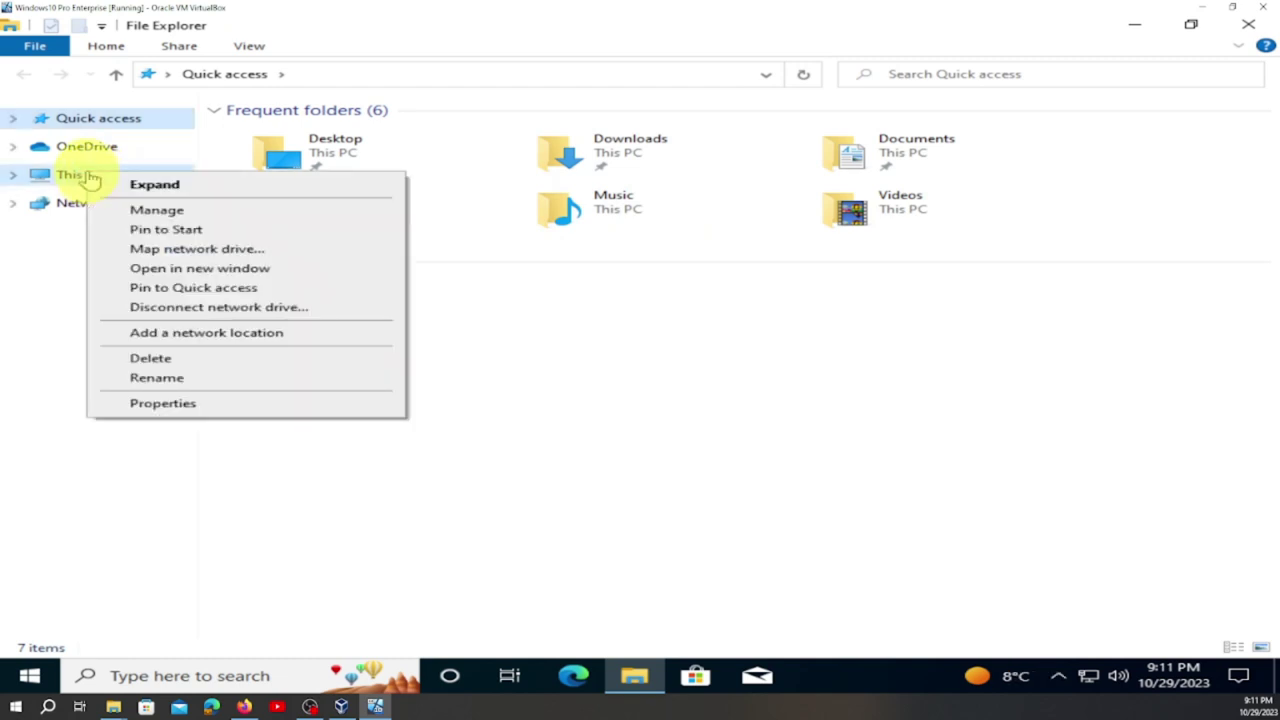
{"action": "left_click", "coordinate": [168, 209]}
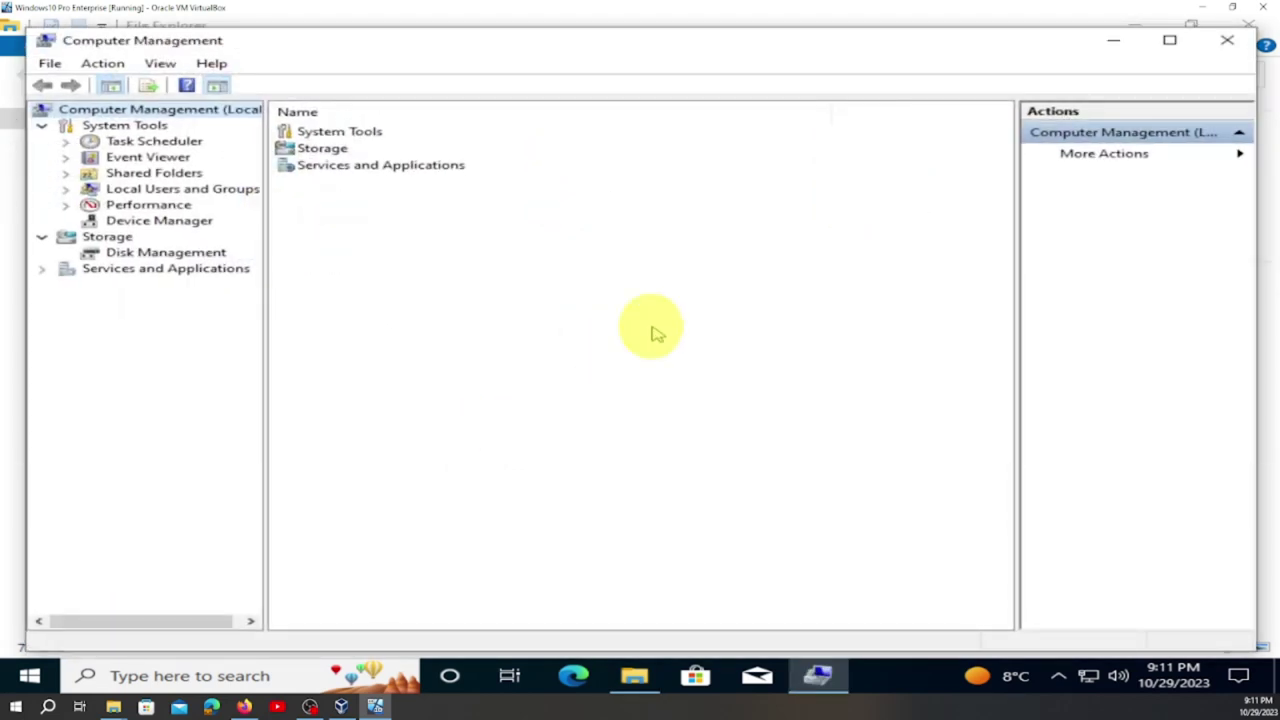
{"action": "left_click", "coordinate": [1170, 41]}
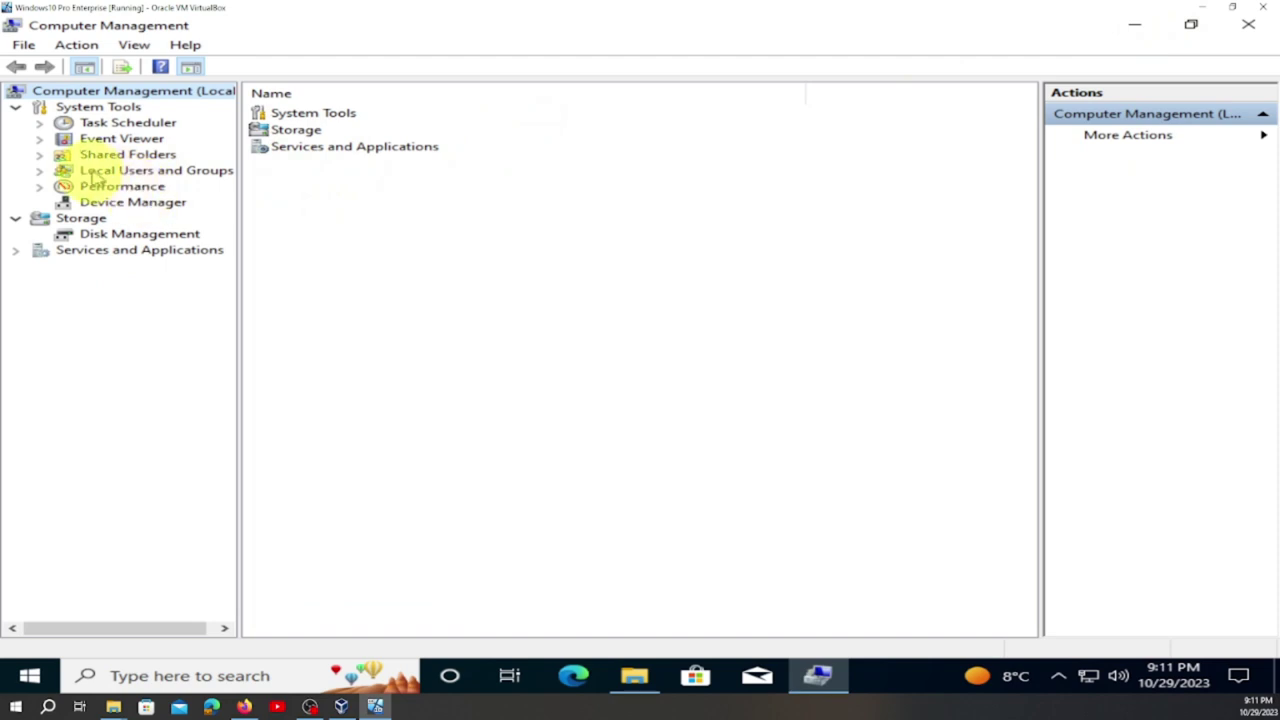
Open the properties of the ISTA user in the Users folder of Local Users and Groups
{"action": "double_click", "coordinate": [165, 172]}
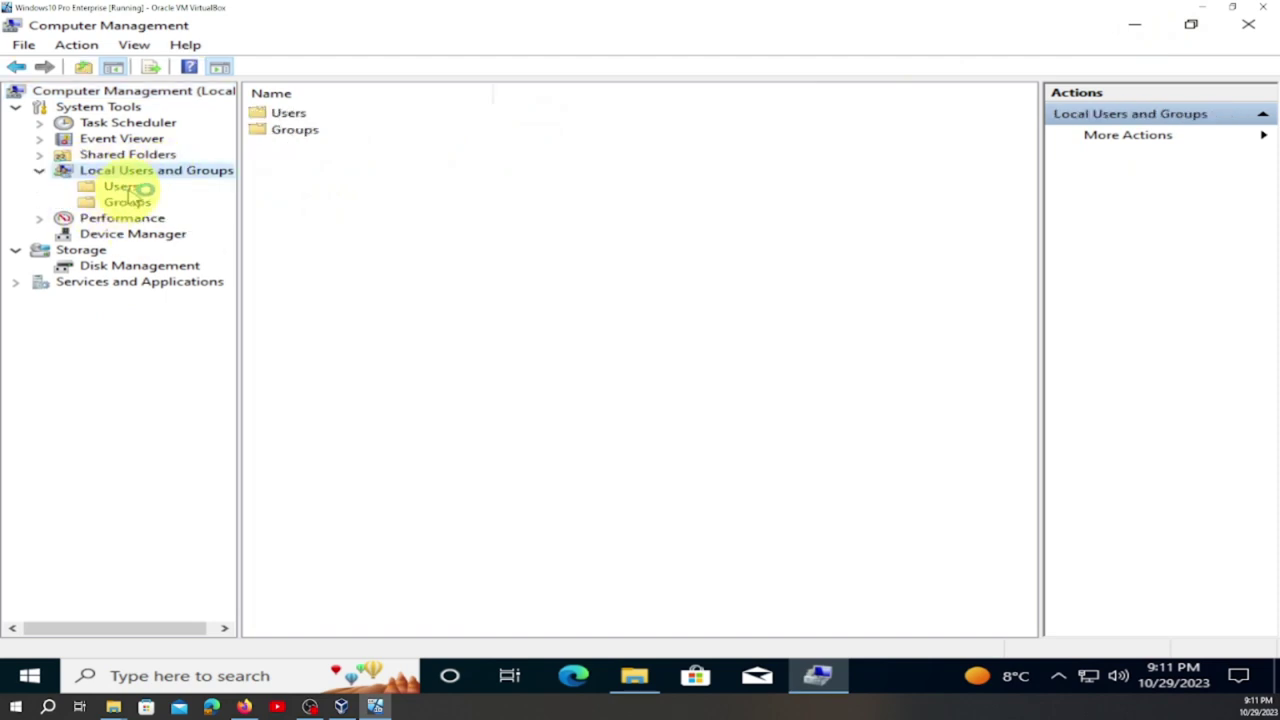
{"action": "double_click", "coordinate": [295, 114]}
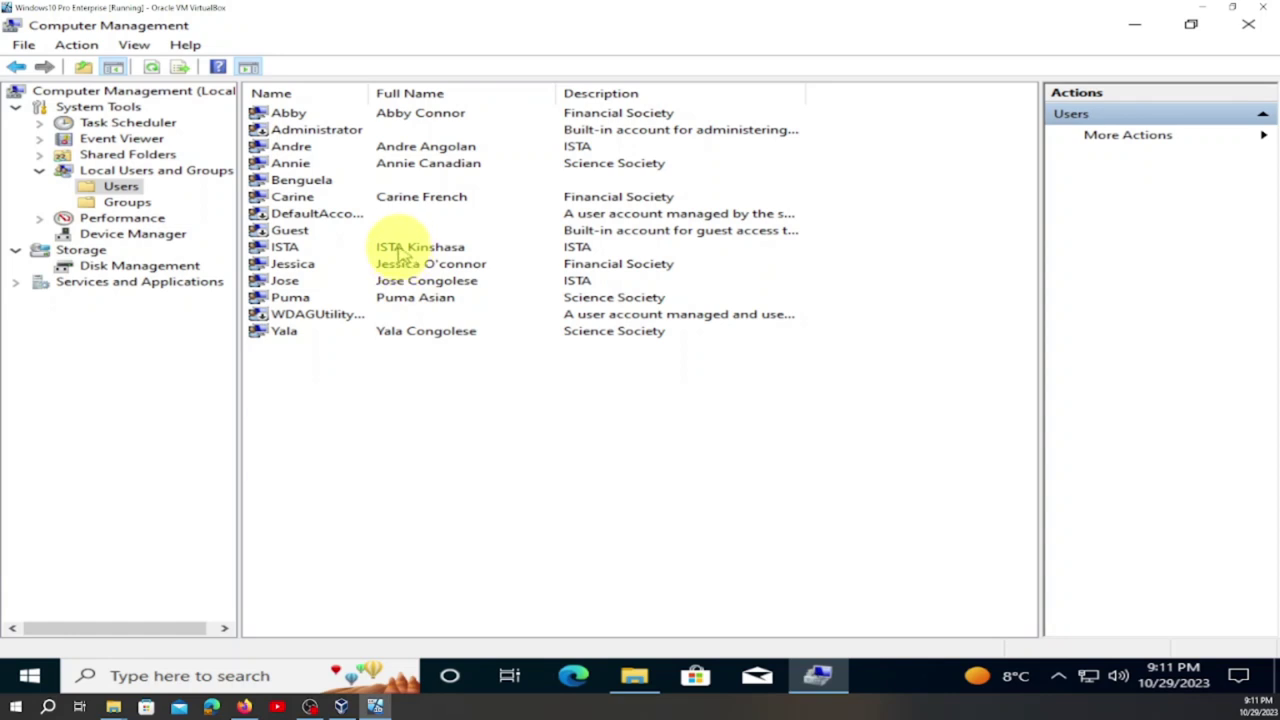
{"action": "right_click", "coordinate": [394, 250]}
{"action": "right_click", "coordinate": [376, 254]}
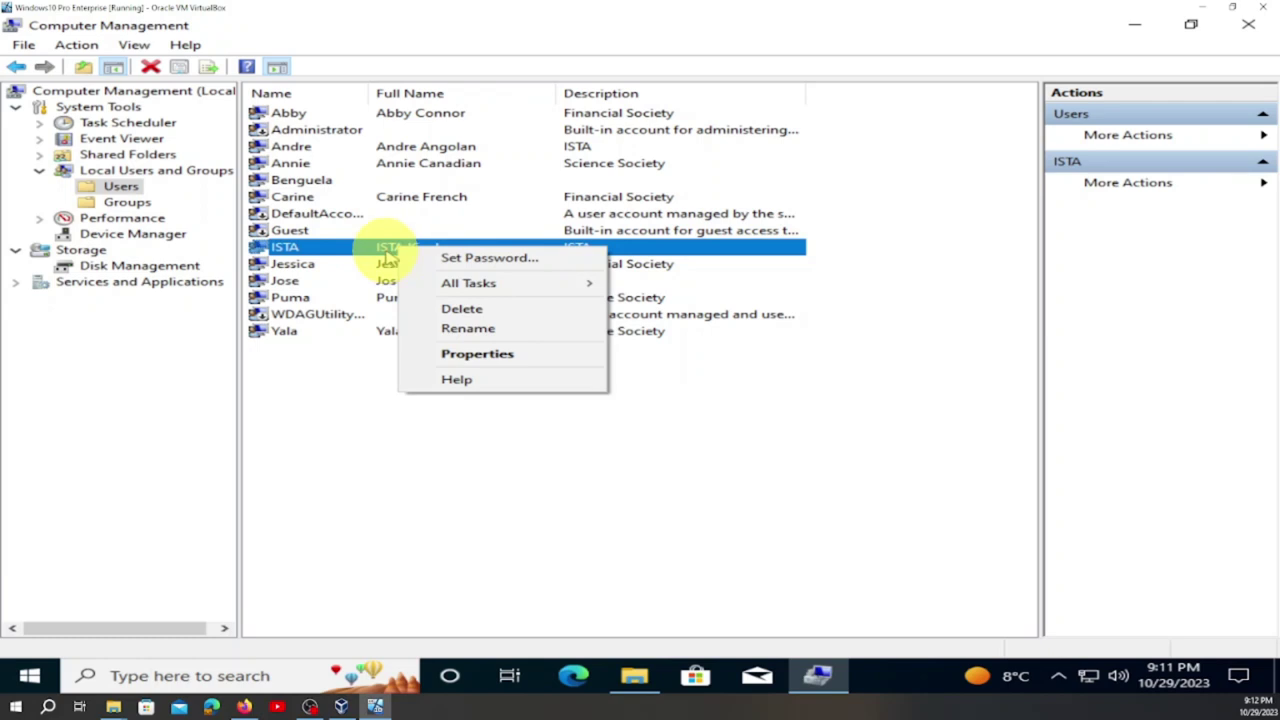
{"action": "left_click", "coordinate": [378, 253]}
{"action": "double_click", "coordinate": [382, 254]}
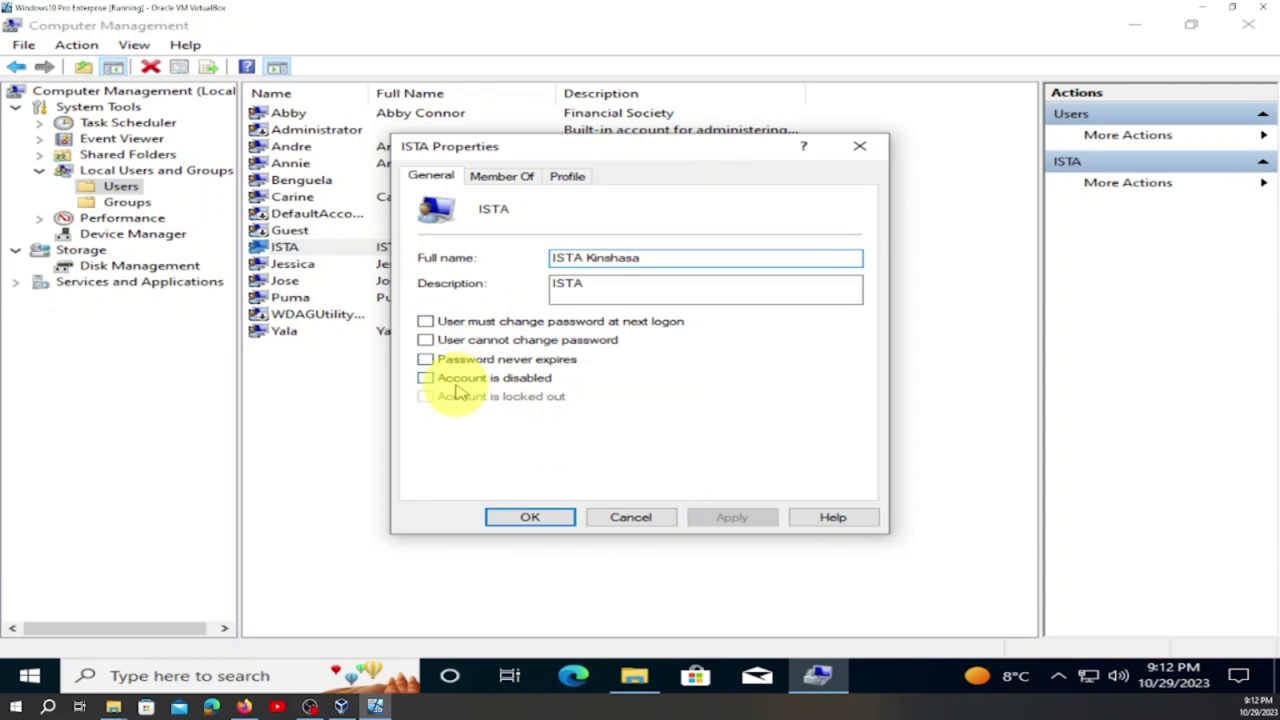
Enable "User must change password at next logon" for the ISTA account, save it, and close Computer Management and File Explorer
{"action": "left_click", "coordinate": [427, 324]}
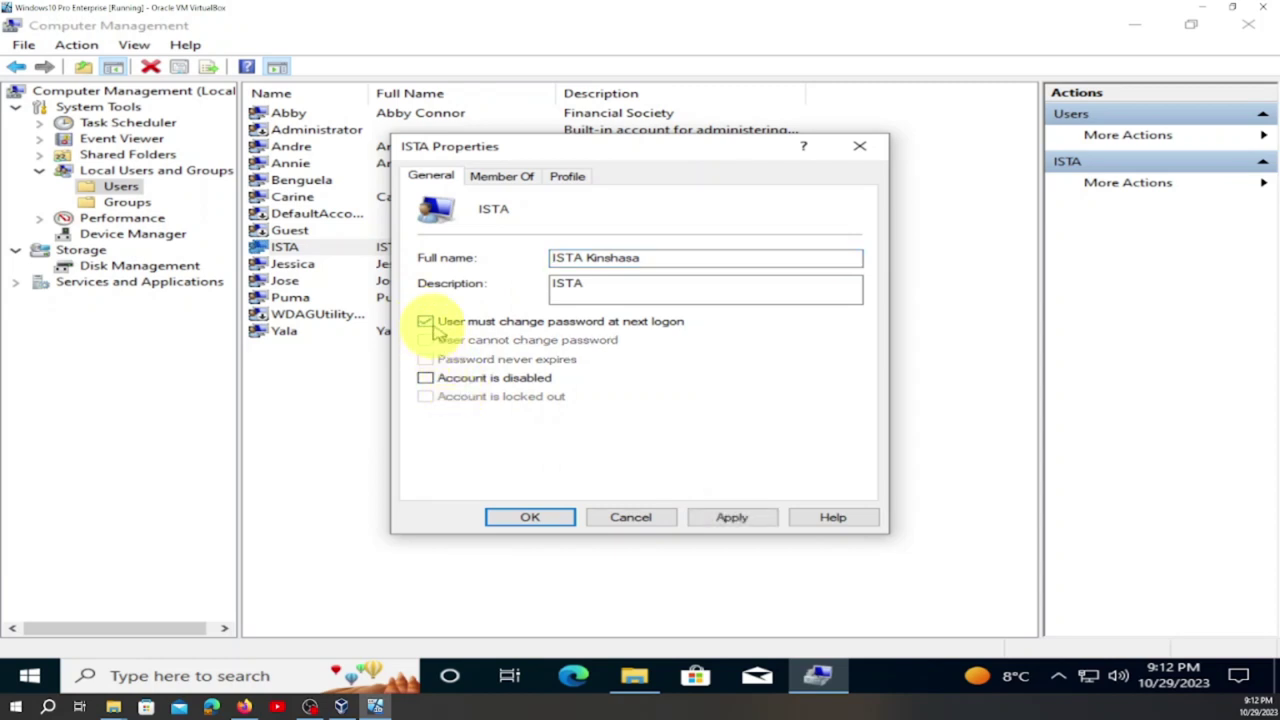
{"action": "left_click", "coordinate": [427, 323]}
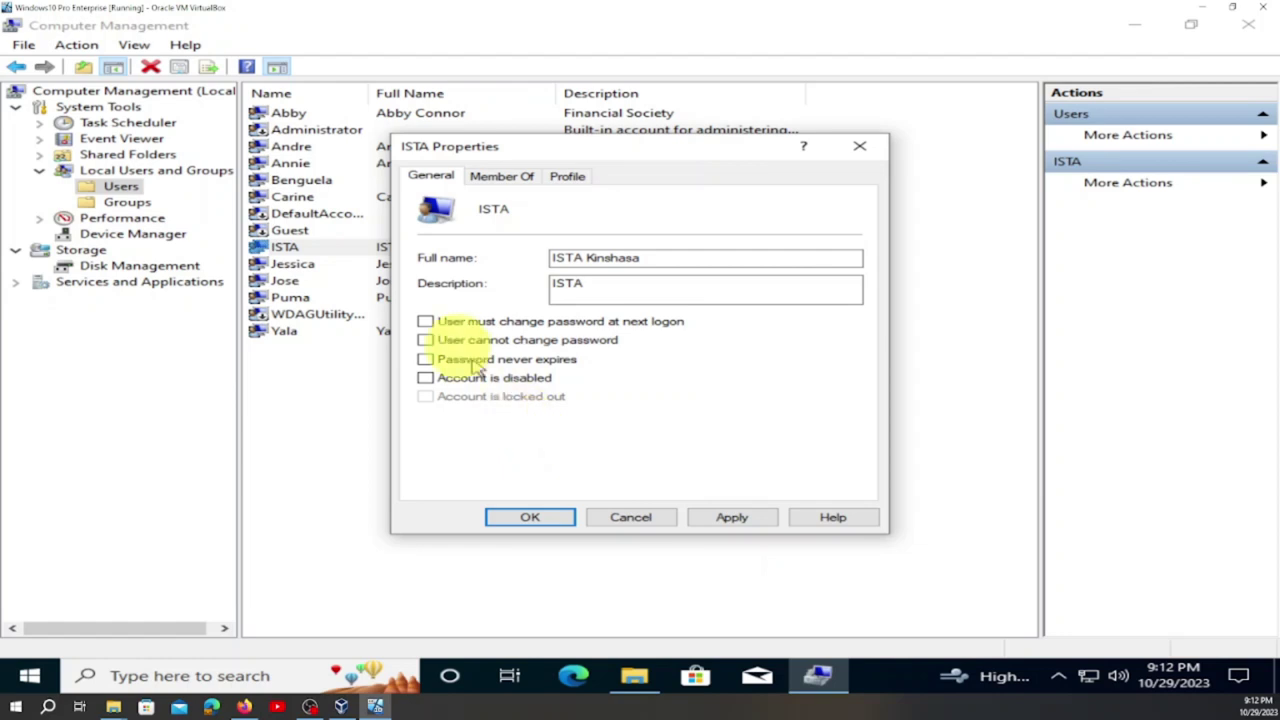
{"action": "left_click", "coordinate": [426, 322]}
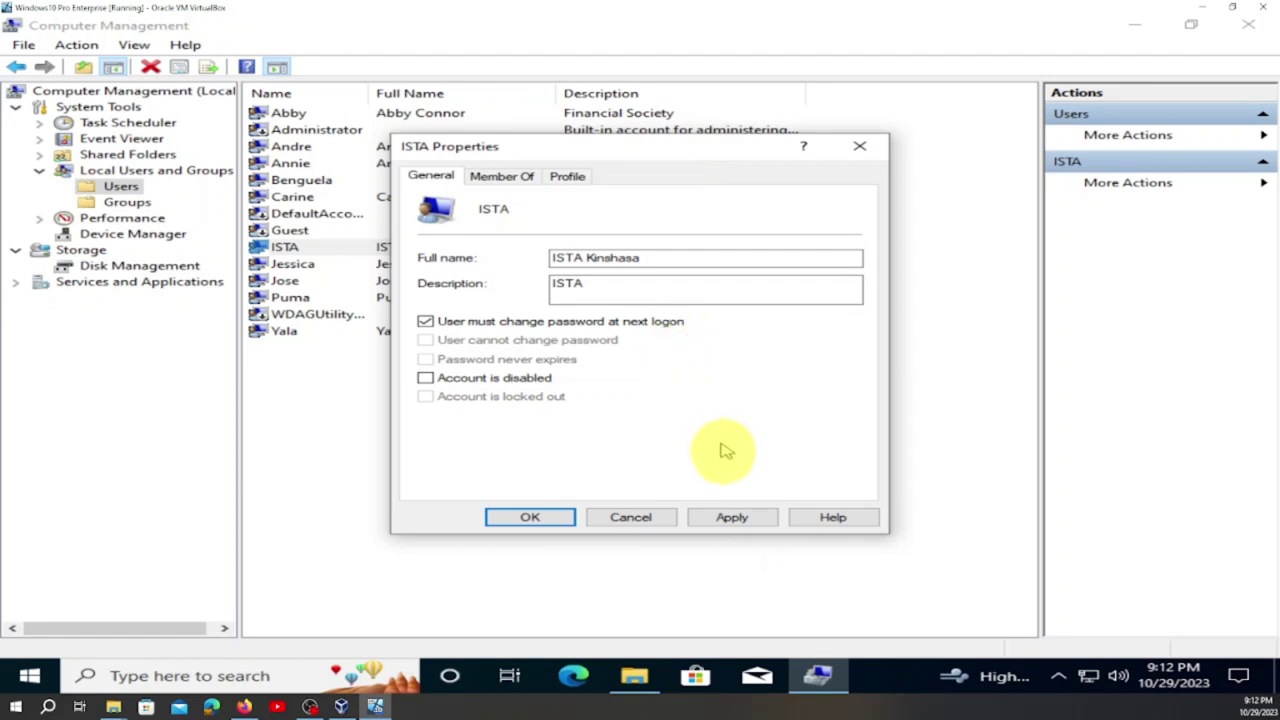
{"action": "left_click", "coordinate": [735, 522]}
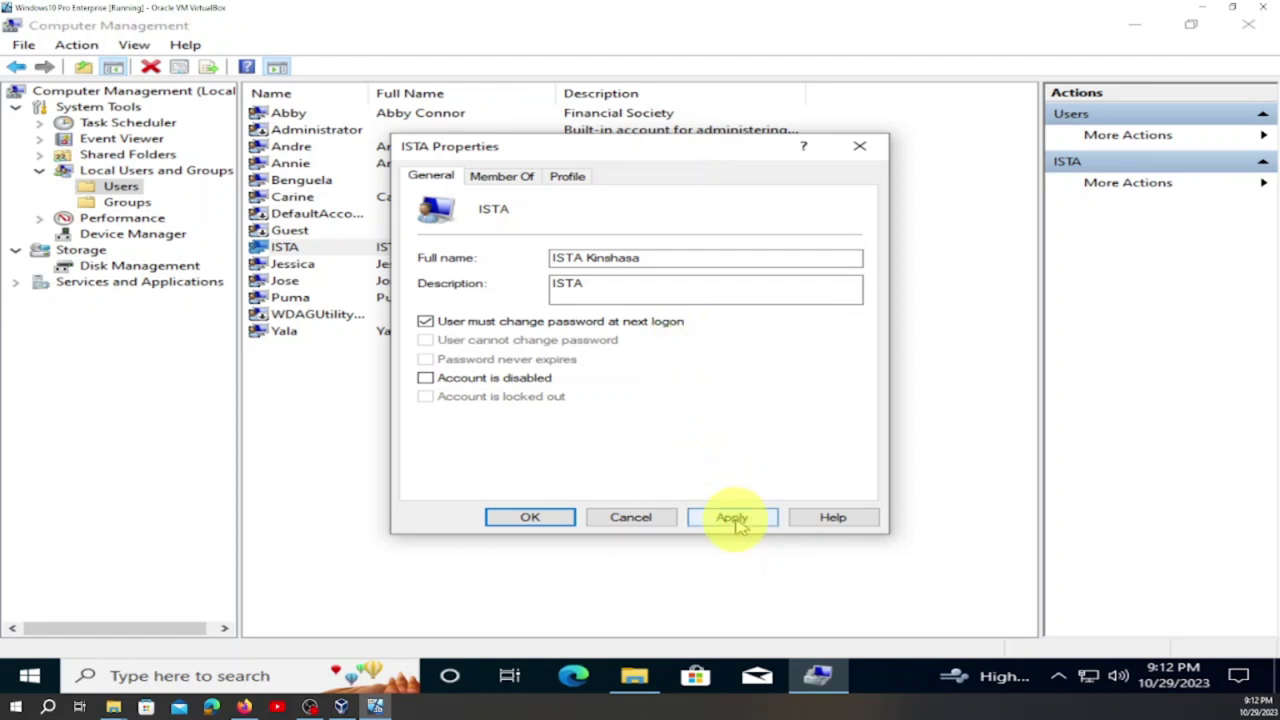
{"action": "left_click", "coordinate": [531, 518]}
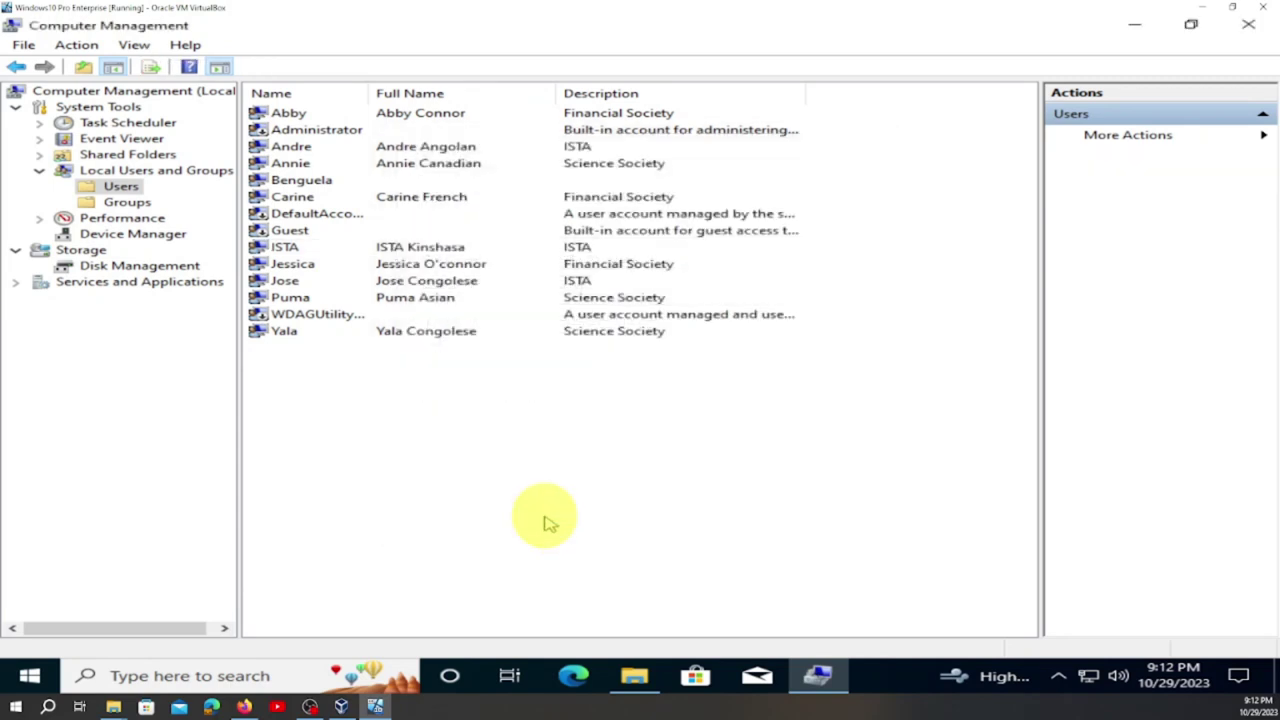
{"action": "left_click", "coordinate": [1248, 28]}
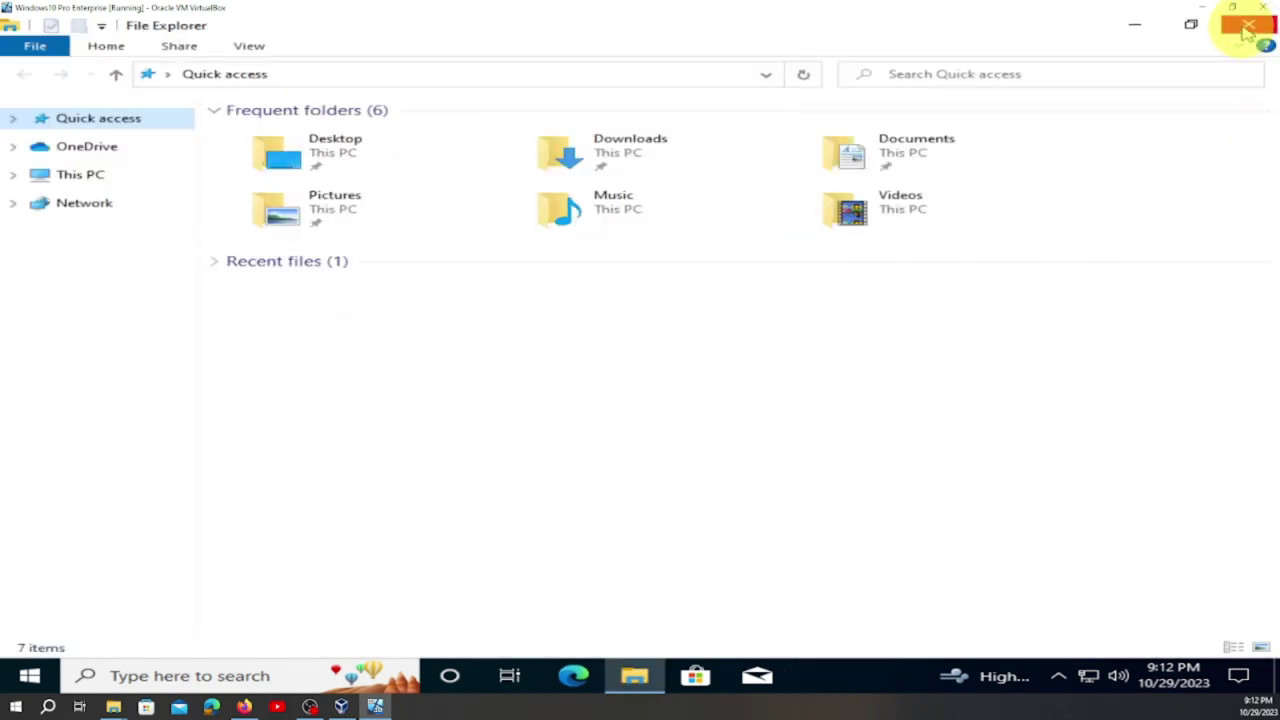
{"action": "left_click", "coordinate": [1247, 30]}
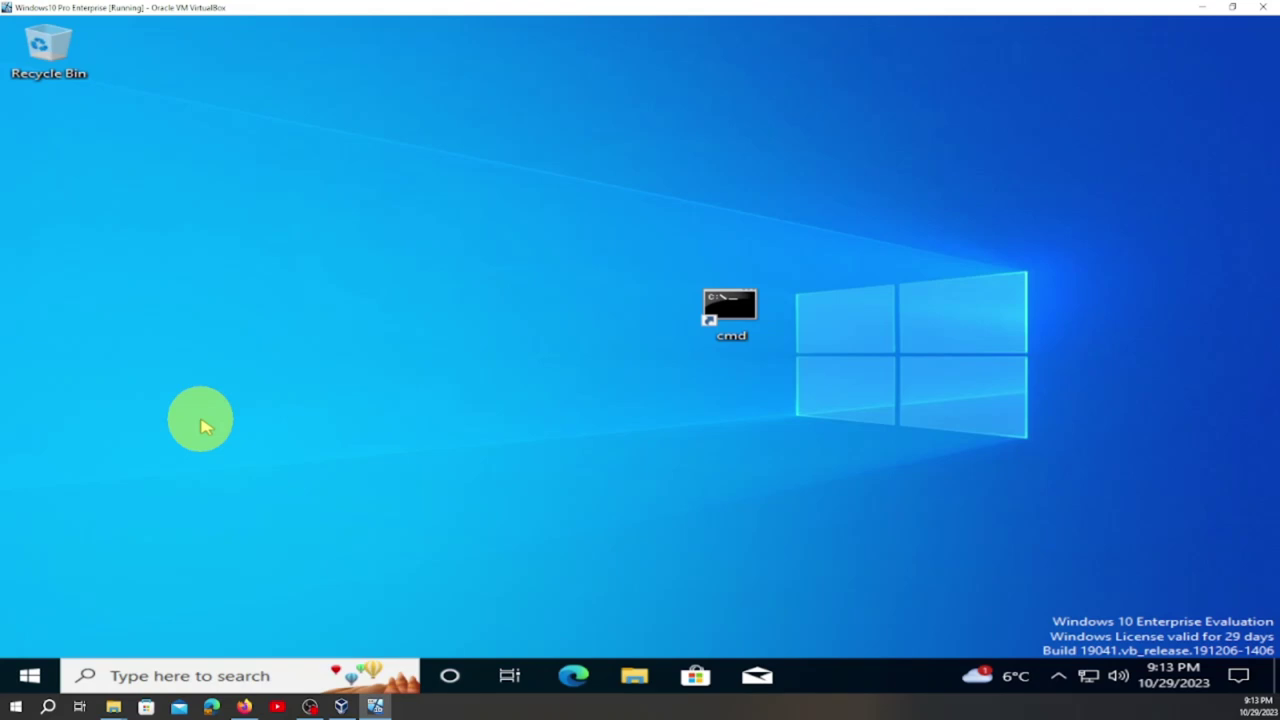
Open File Explorer again and start Computer Management for This PC in a maximized window
{"action": "left_click", "coordinate": [636, 676]}
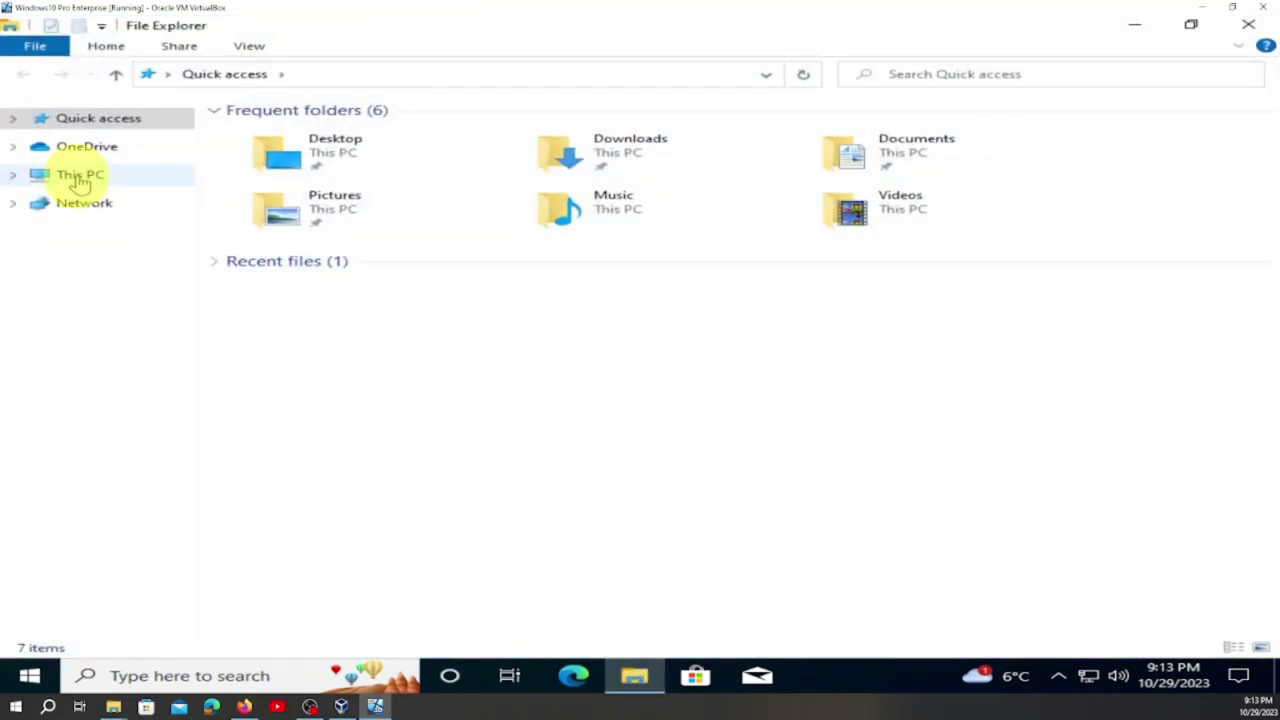
{"action": "left_click", "coordinate": [80, 176]}
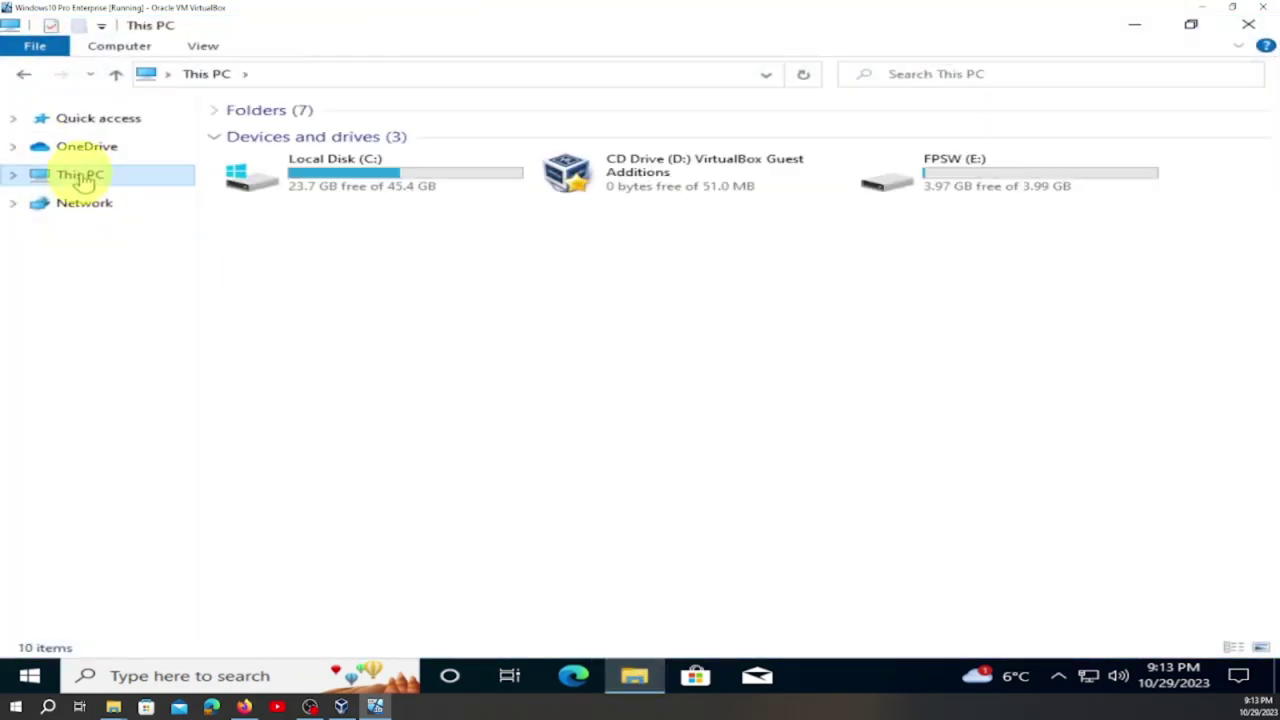
{"action": "right_click", "coordinate": [80, 176]}
{"action": "left_click", "coordinate": [140, 212]}
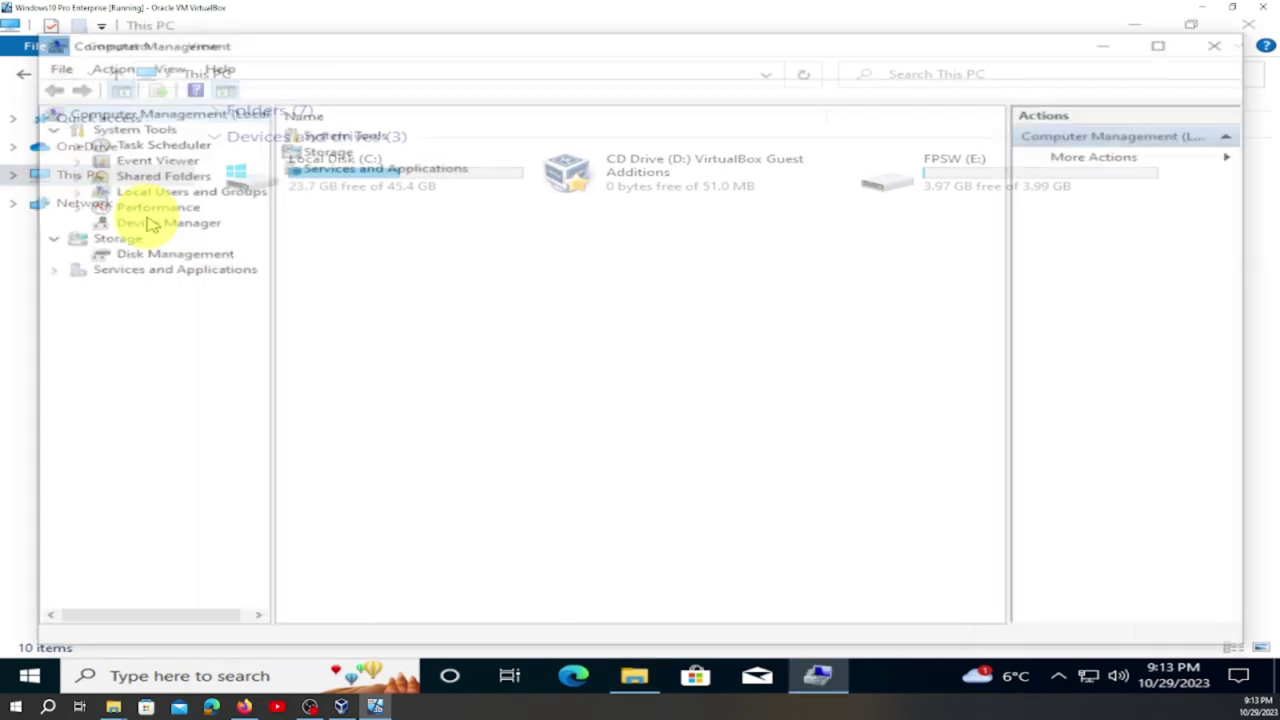
{"action": "left_click", "coordinate": [1170, 41]}
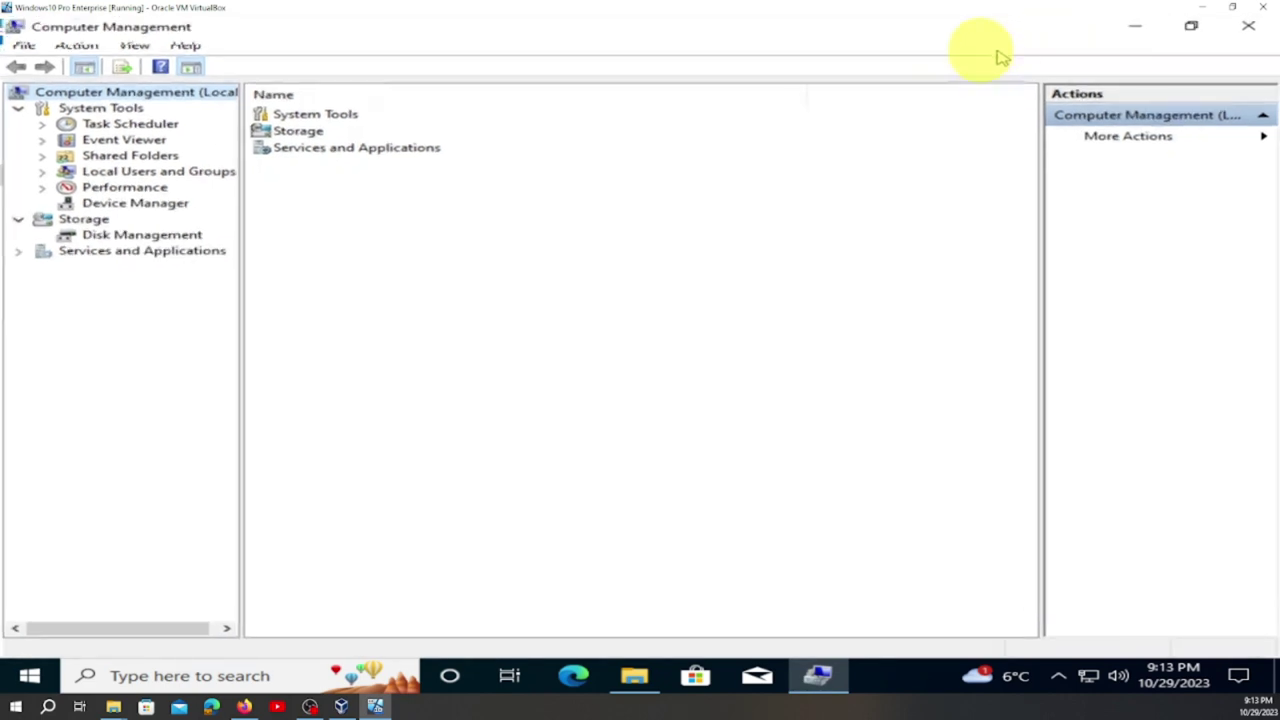
Check the ISTA user's general settings, group memberships and profile in its properties under Local Users and Groups
{"action": "double_click", "coordinate": [148, 174]}
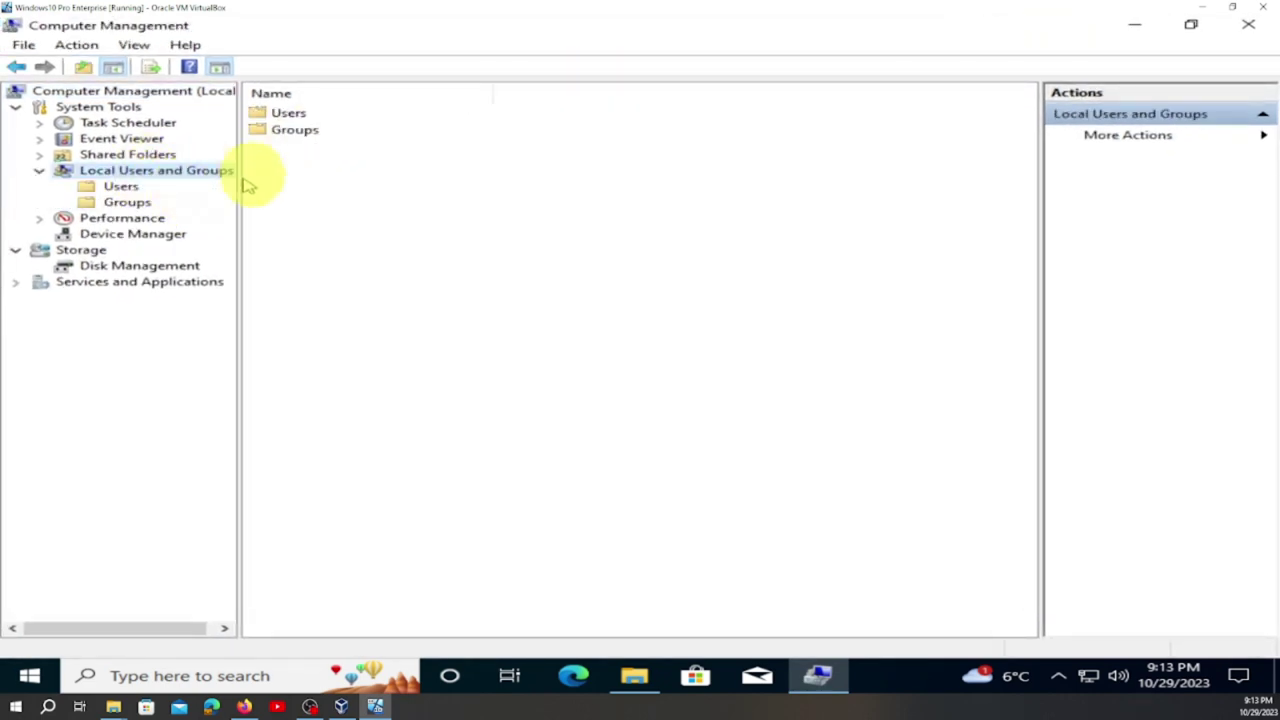
{"action": "double_click", "coordinate": [290, 113]}
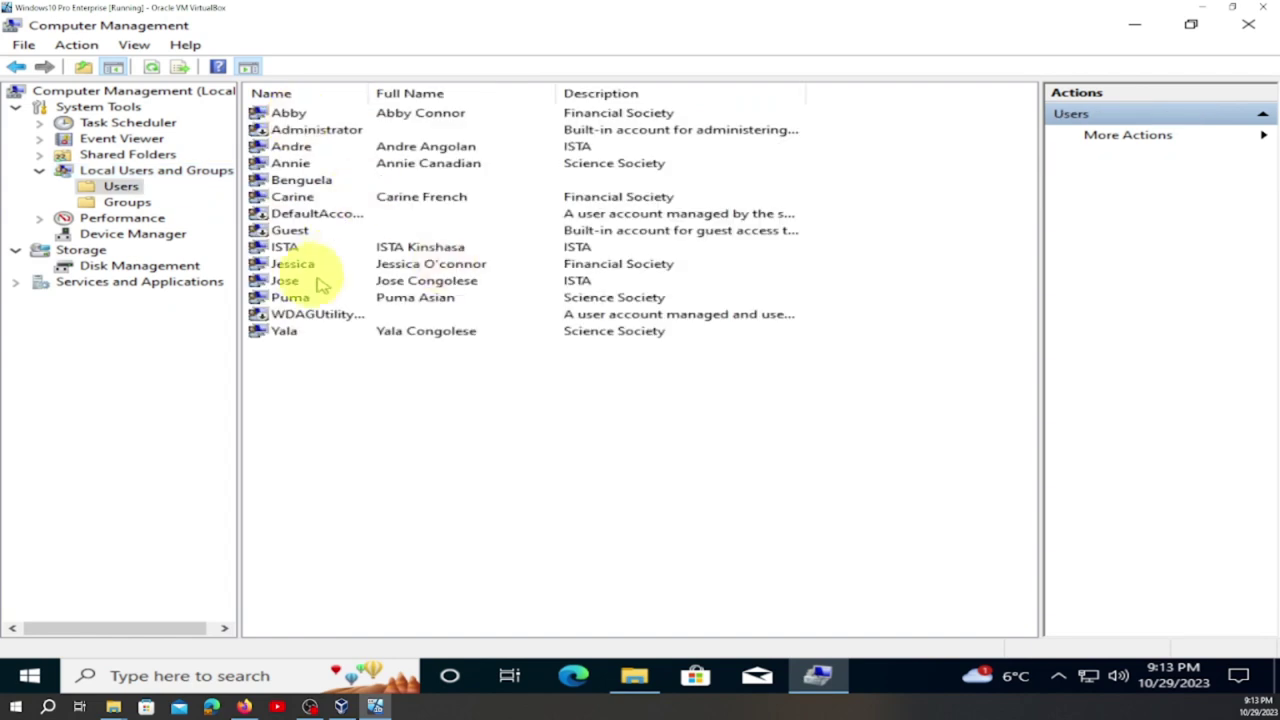
{"action": "double_click", "coordinate": [385, 255]}
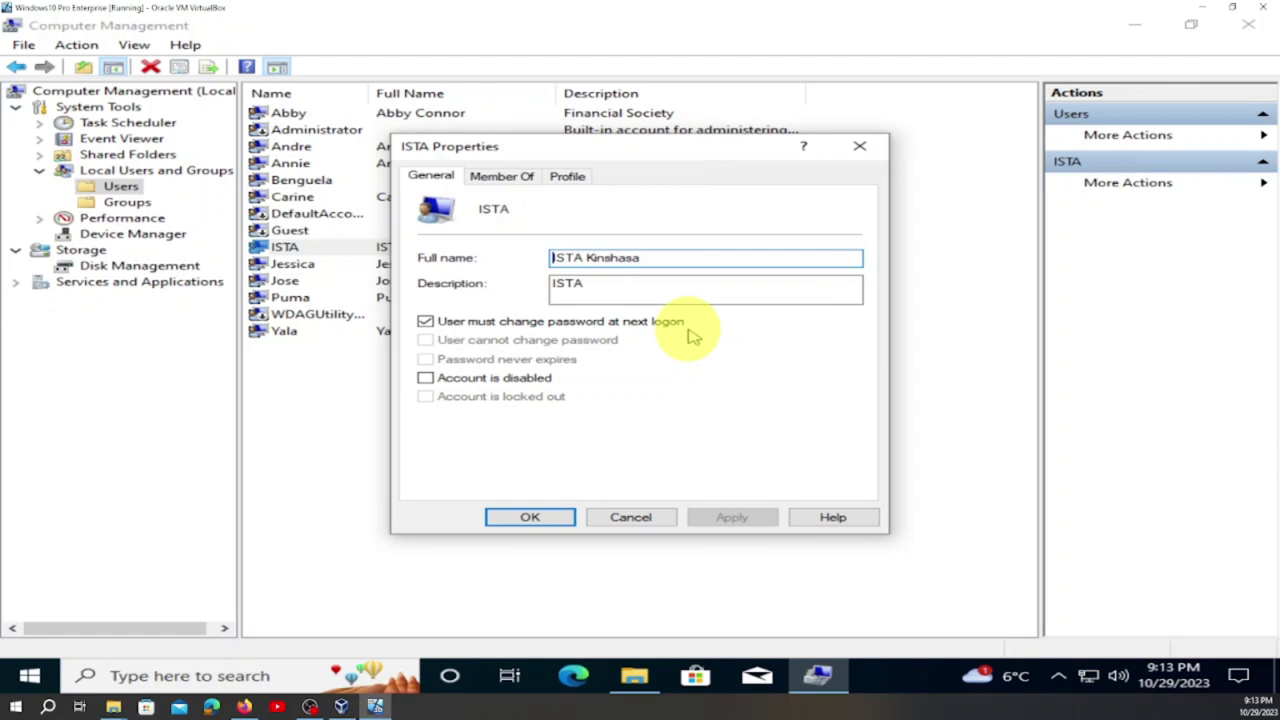
{"action": "left_click", "coordinate": [498, 177]}
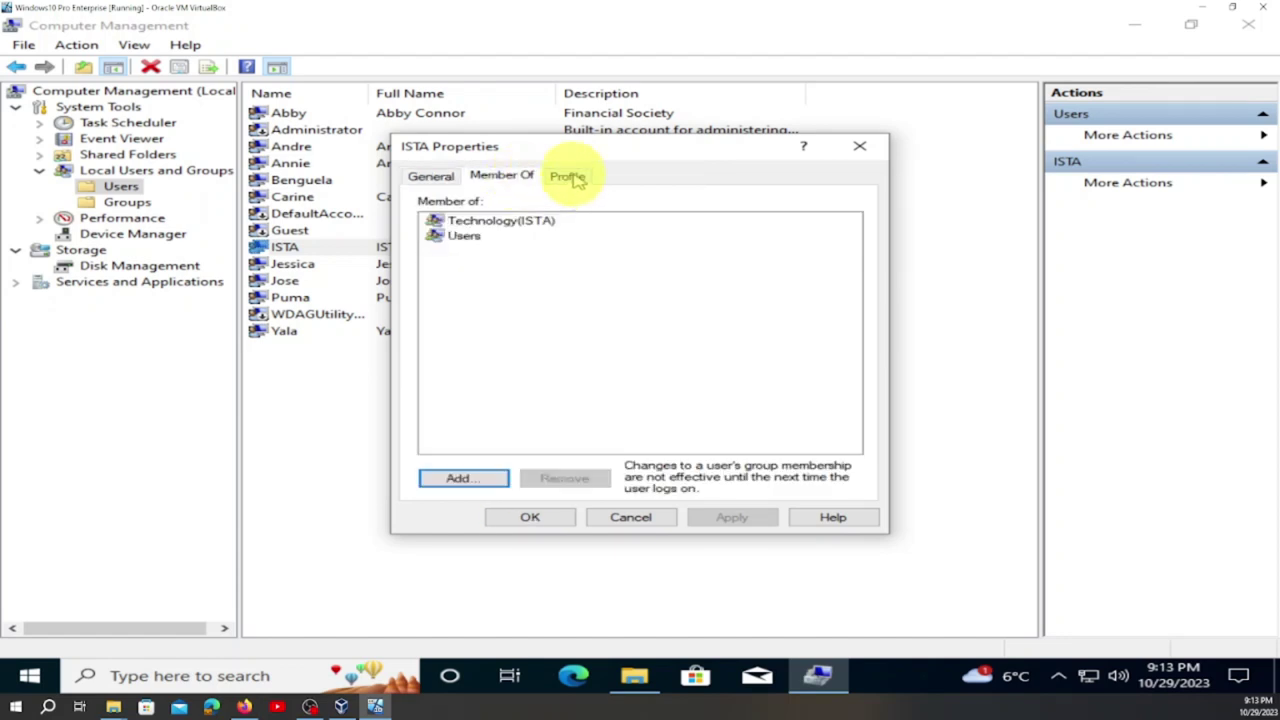
{"action": "left_click", "coordinate": [573, 177]}
{"action": "left_click", "coordinate": [430, 177]}
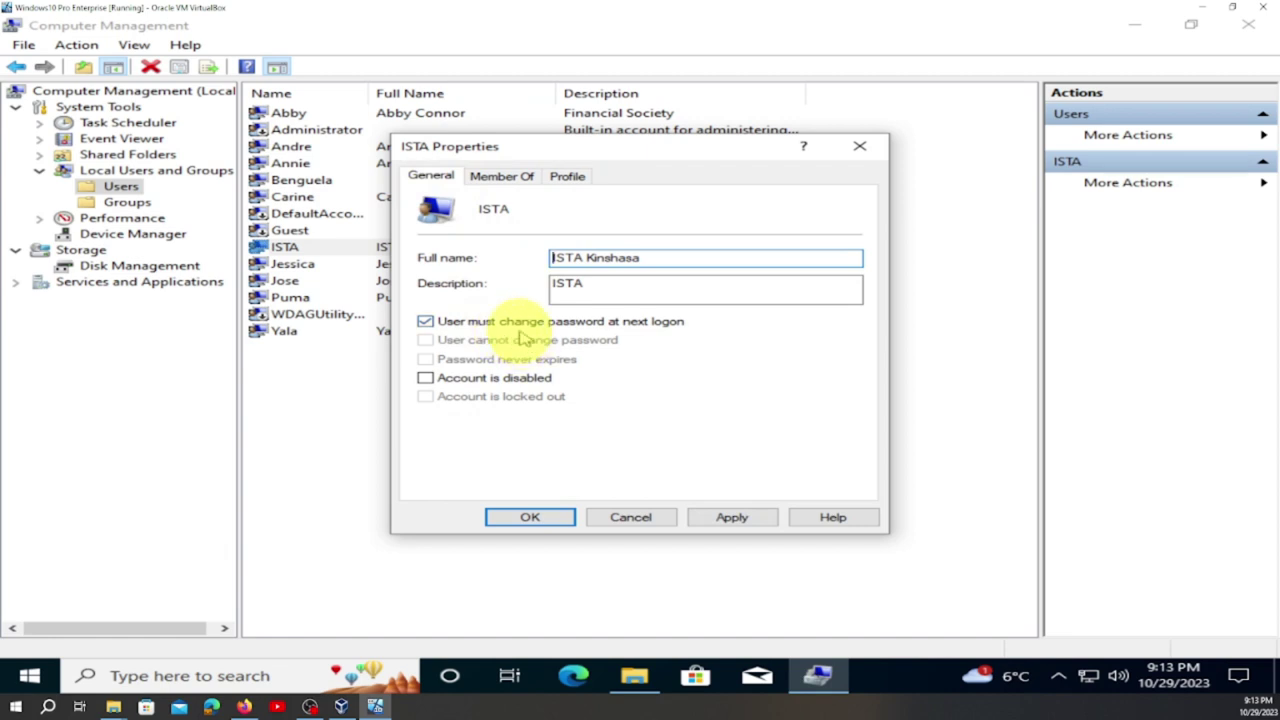
Apply and confirm the ISTA user's properties, and close Computer Management and File Explorer
{"action": "left_click", "coordinate": [731, 515]}
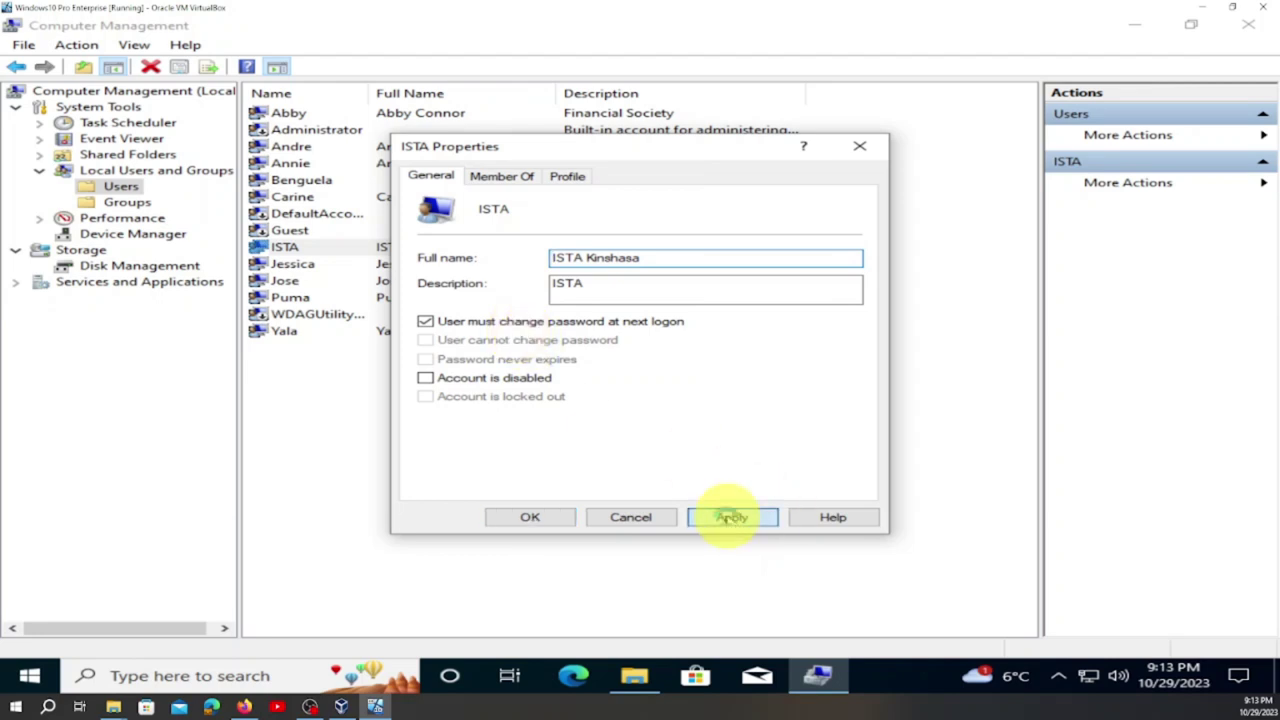
{"action": "left_click", "coordinate": [530, 517]}
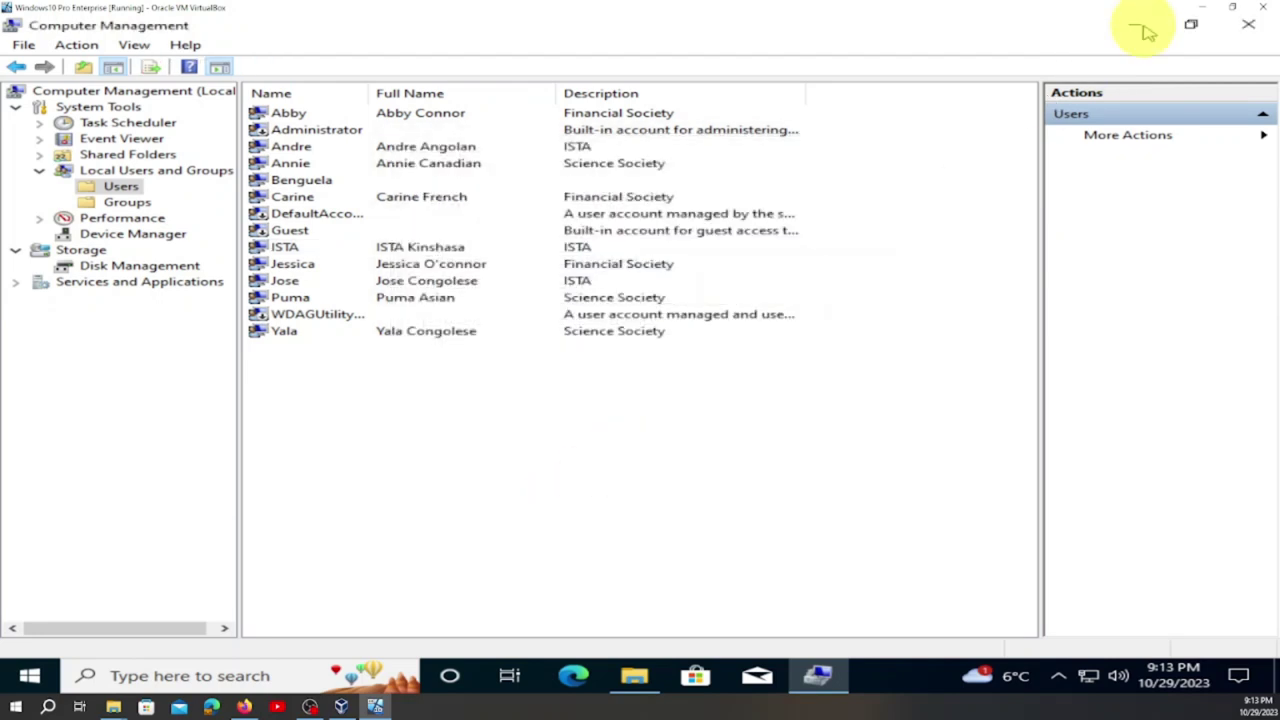
{"action": "left_click", "coordinate": [1252, 27]}
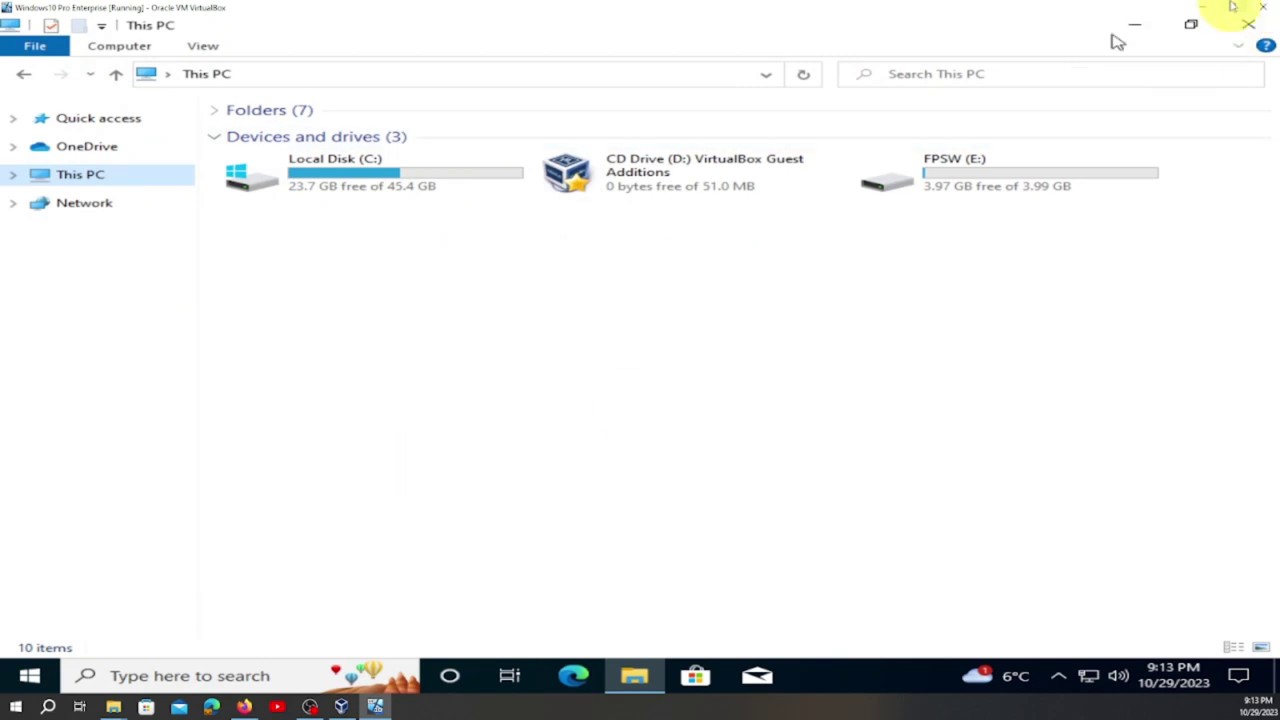
{"action": "left_click", "coordinate": [1252, 30]}
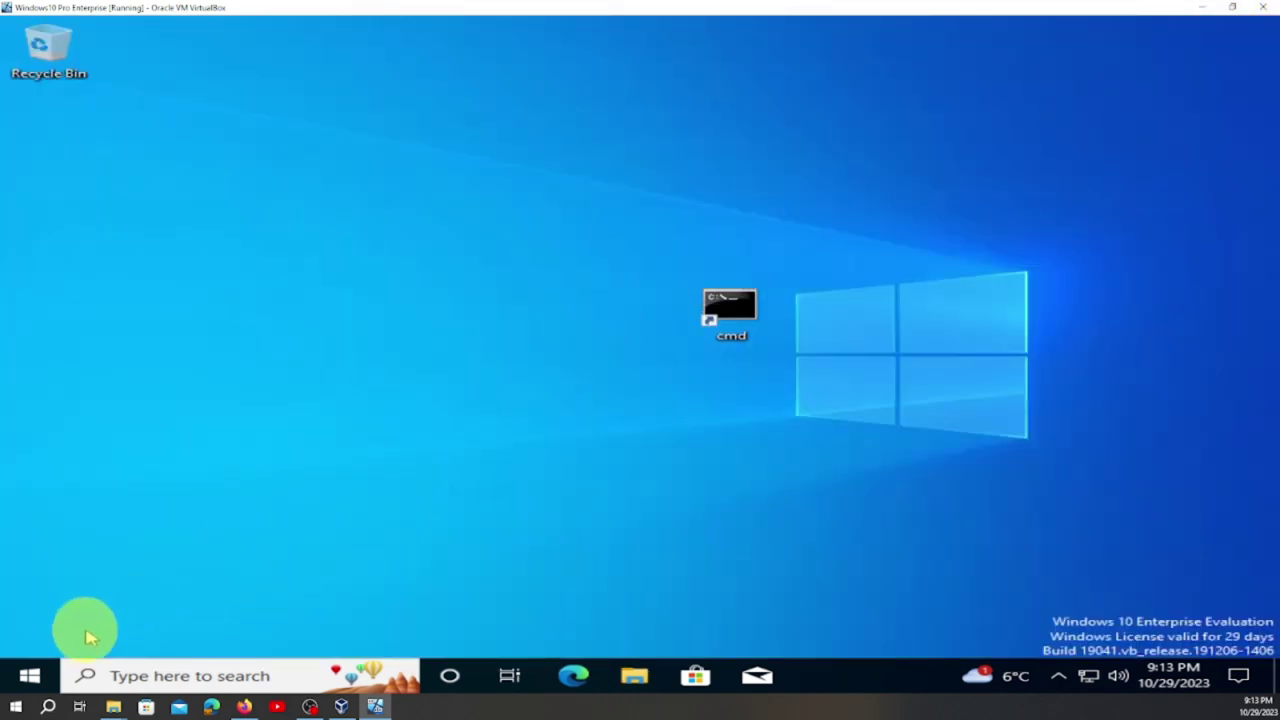
Restart the virtual machine despite other signed-in users and unlock the sign-in screen
{"action": "left_click", "coordinate": [33, 676]}
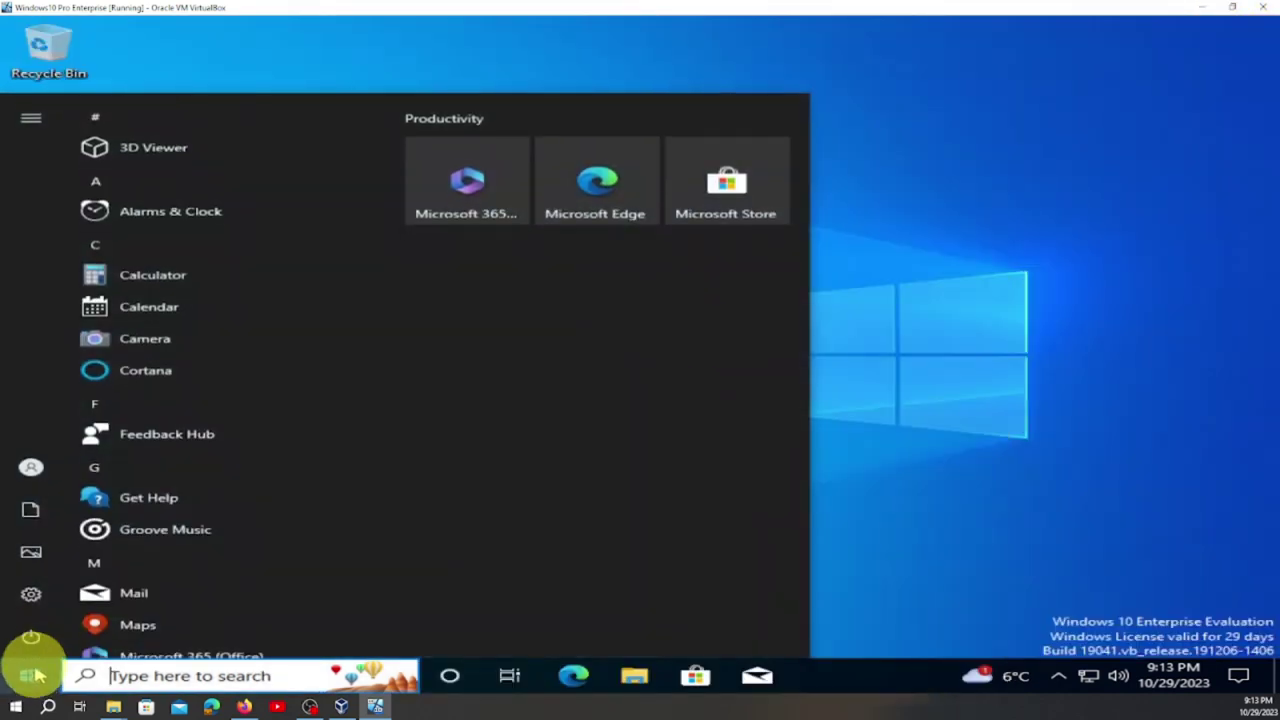
{"action": "left_click", "coordinate": [35, 640]}
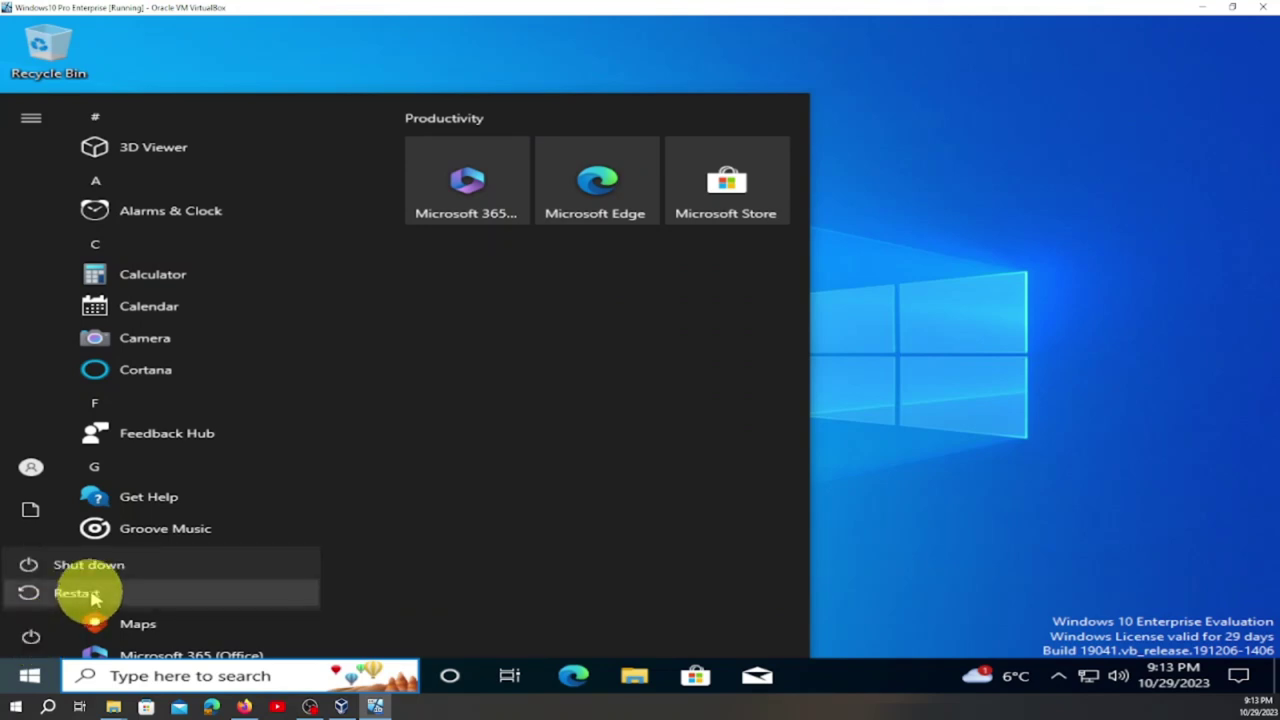
{"action": "left_click", "coordinate": [75, 592]}
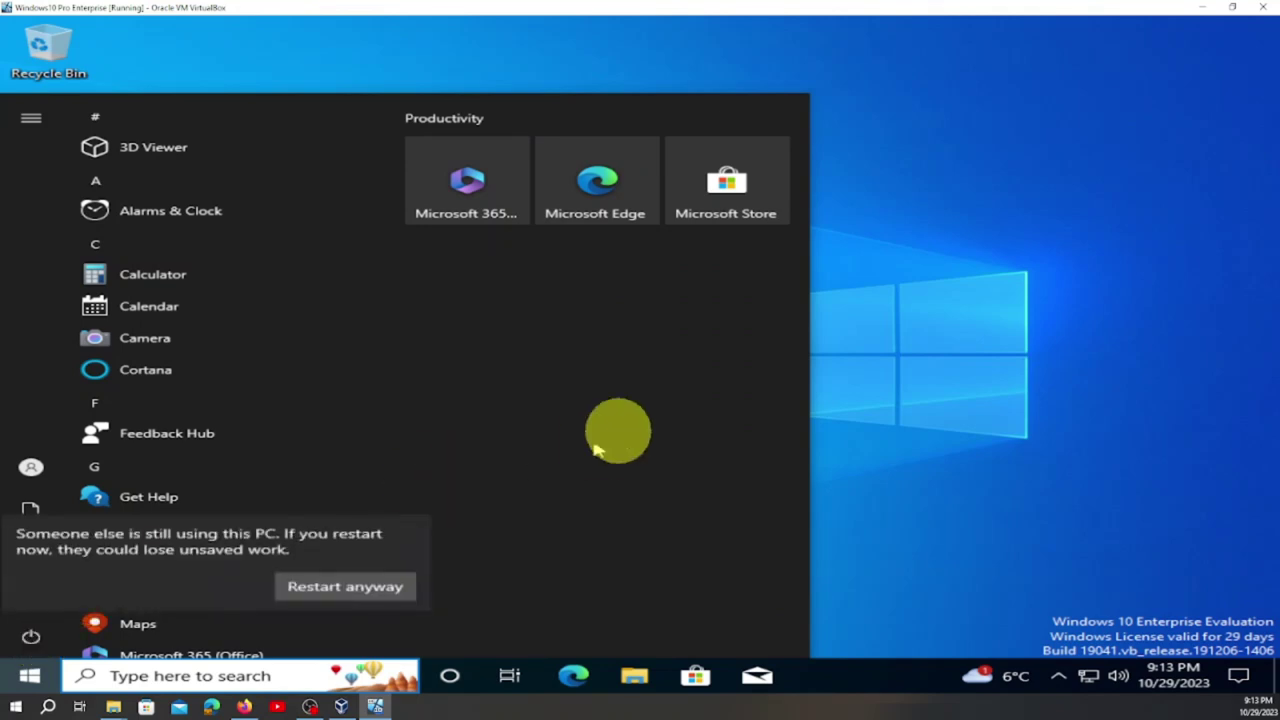
{"action": "left_click", "coordinate": [366, 590]}
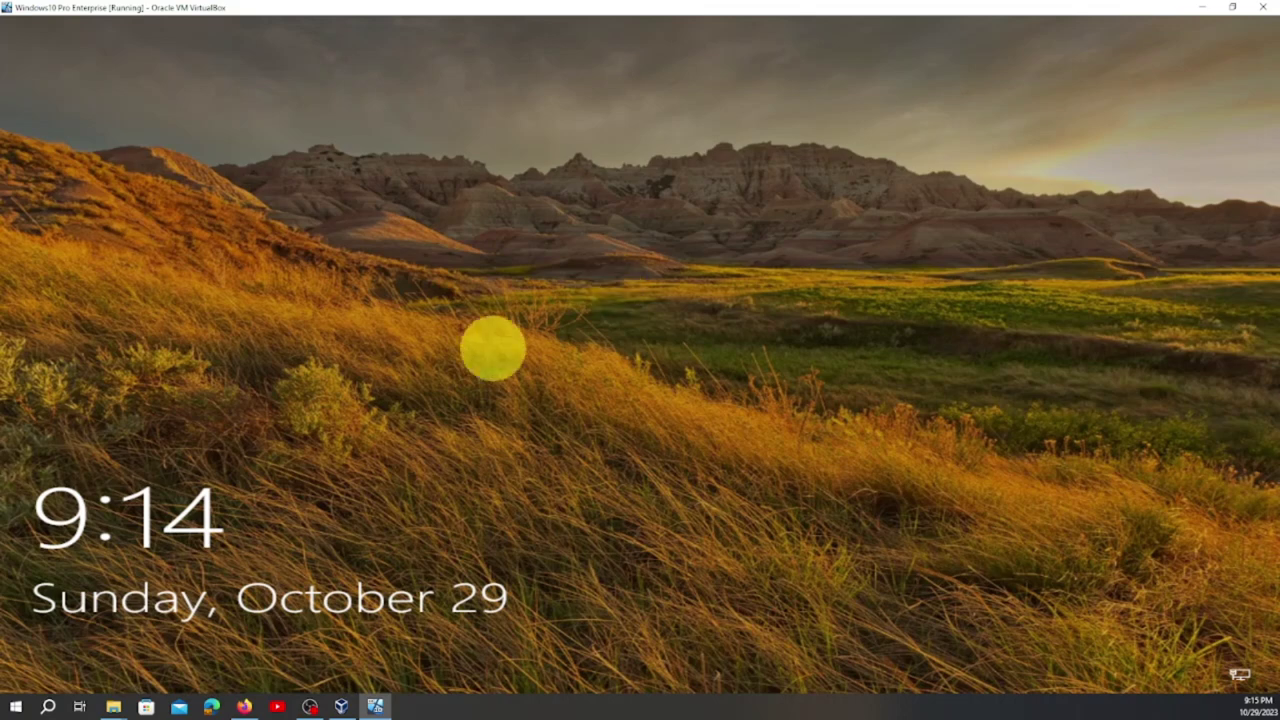
{"action": "left_click", "coordinate": [557, 376]}
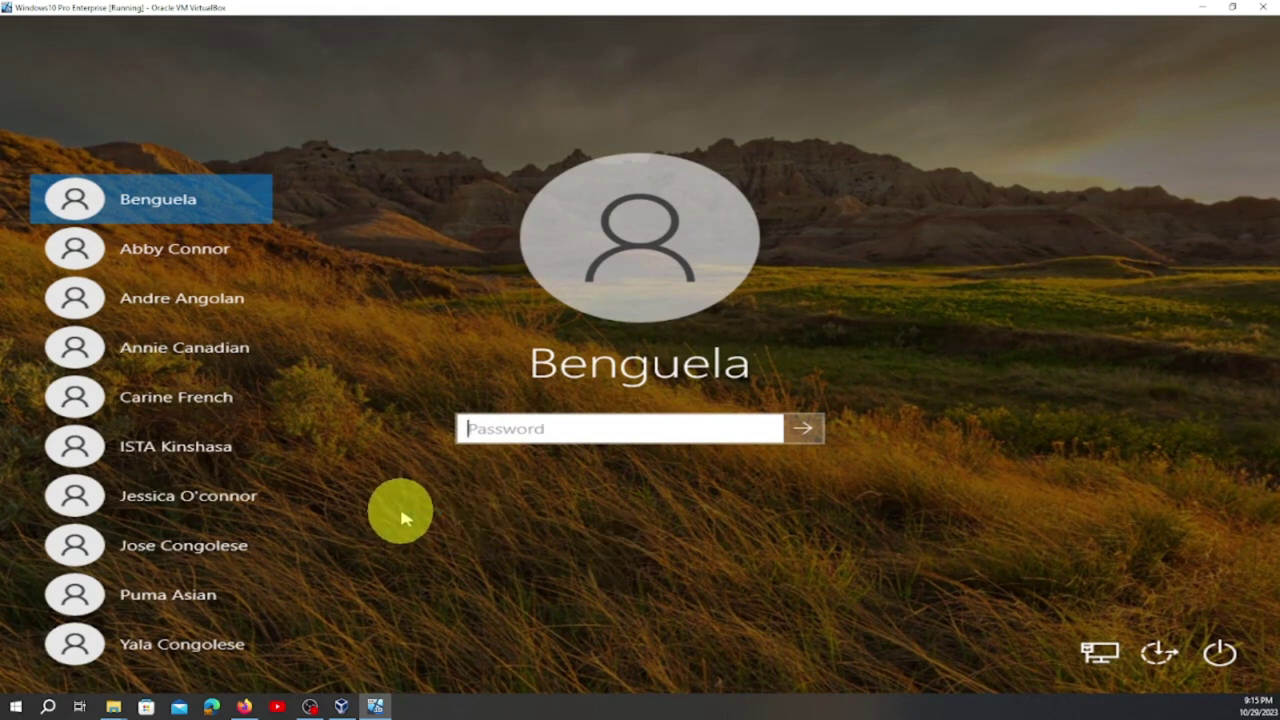
Select the ISTA Kinshasa account, try to sign in and dismiss the message
{"action": "left_click", "coordinate": [205, 462]}
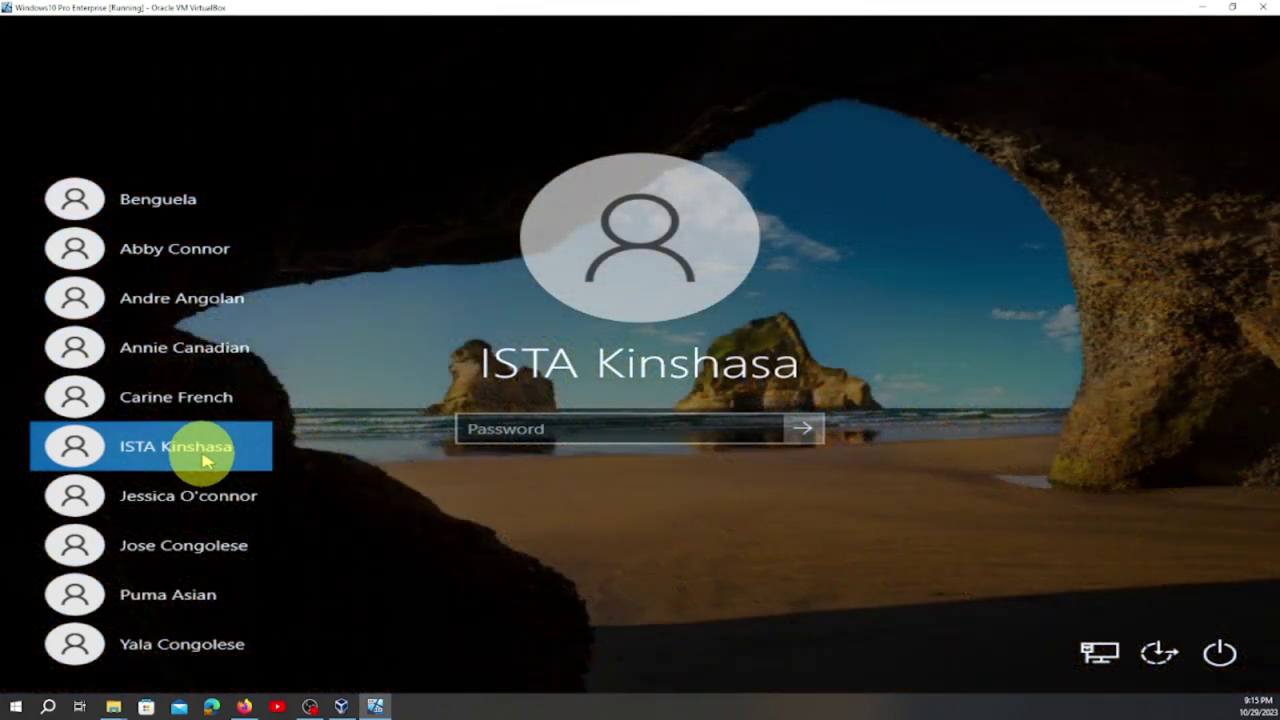
{"action": "left_click", "coordinate": [803, 429]}
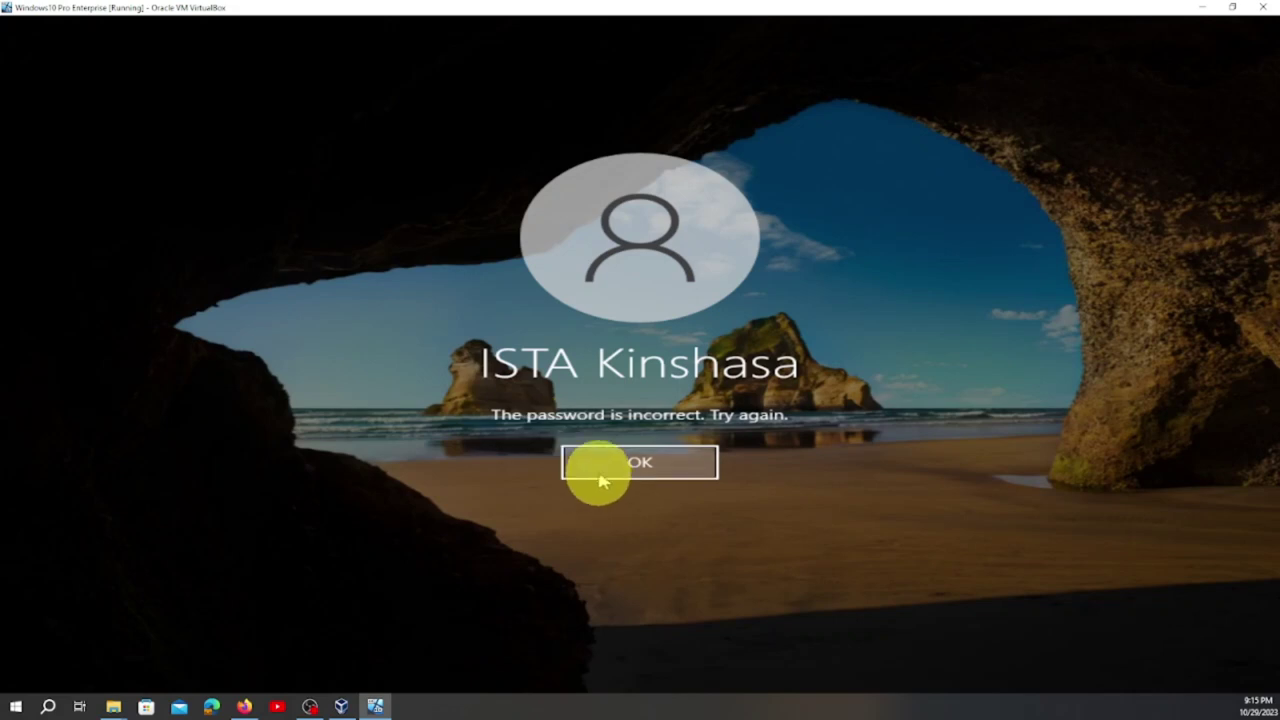
{"action": "left_click", "coordinate": [596, 472]}
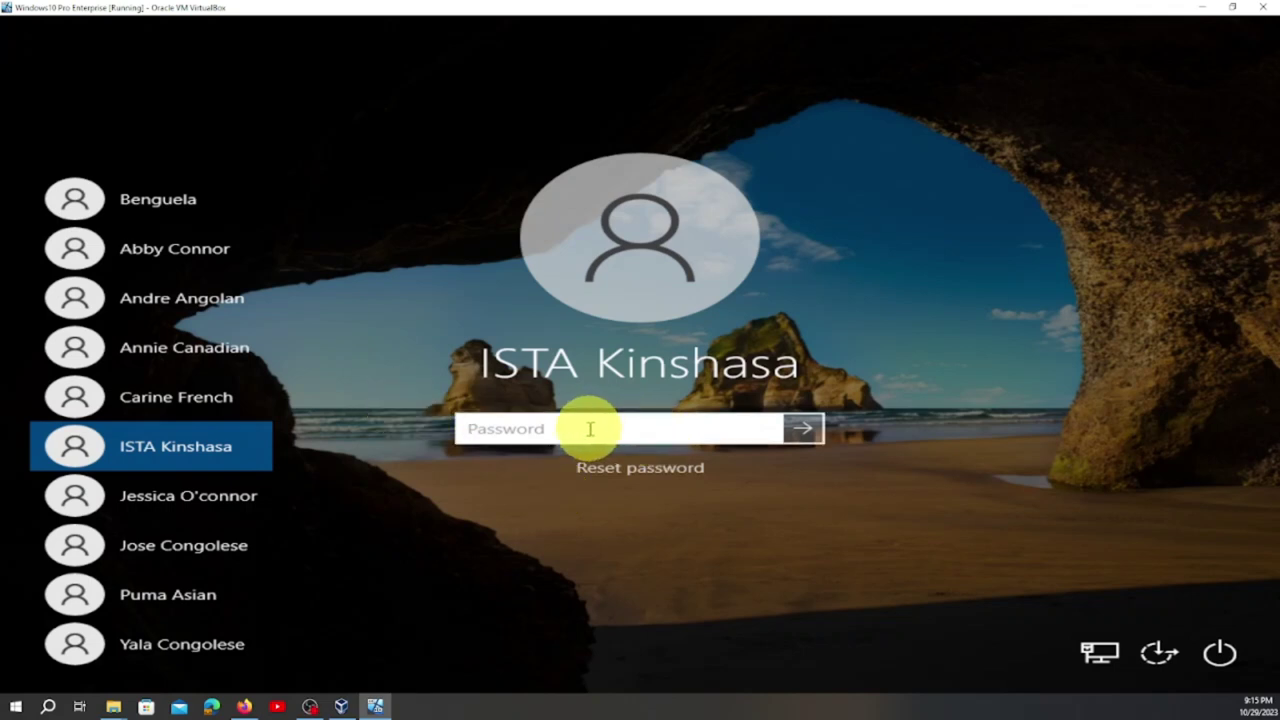
Attempt to sign in by entering the ISTA Kinshasa account password, cancel the required password change and unlock the sign-in screen again
{"action": "type", "text": "p"}
{"action": "key", "text": "Return"}
{"action": "left_click", "coordinate": [591, 448]}
{"action": "key", "text": "Return"}
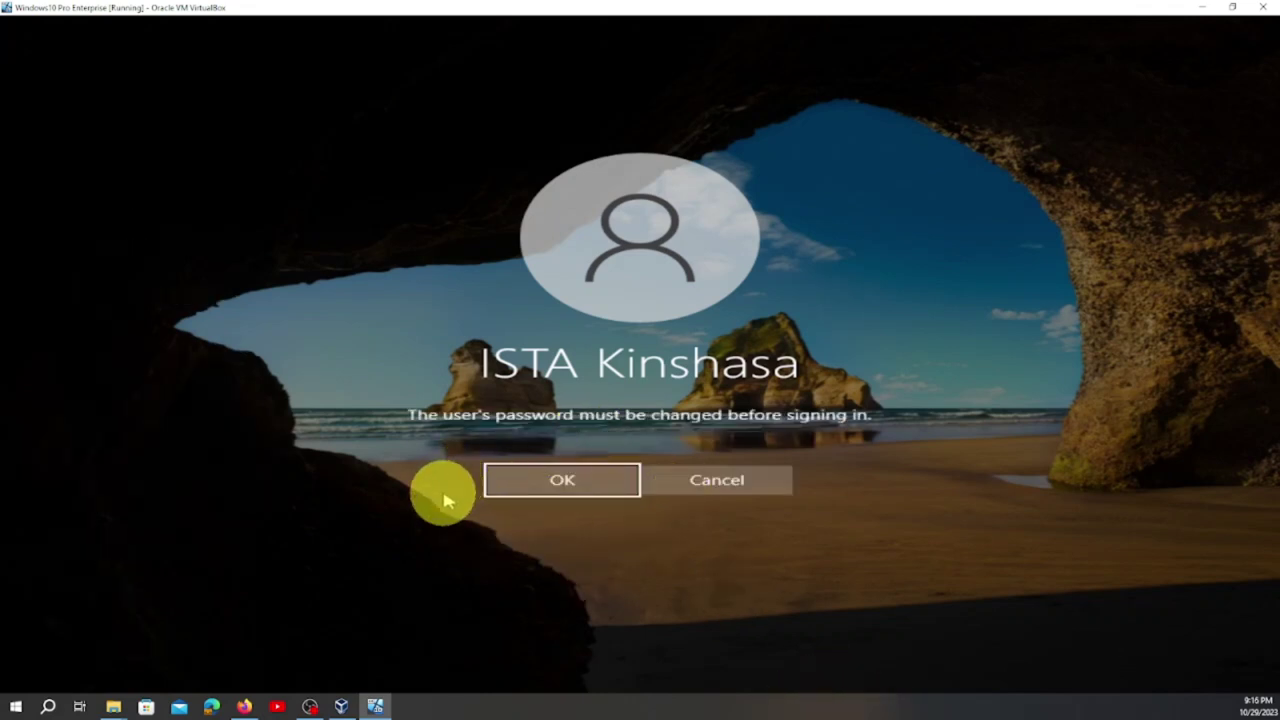
{"action": "left_click", "coordinate": [743, 490]}
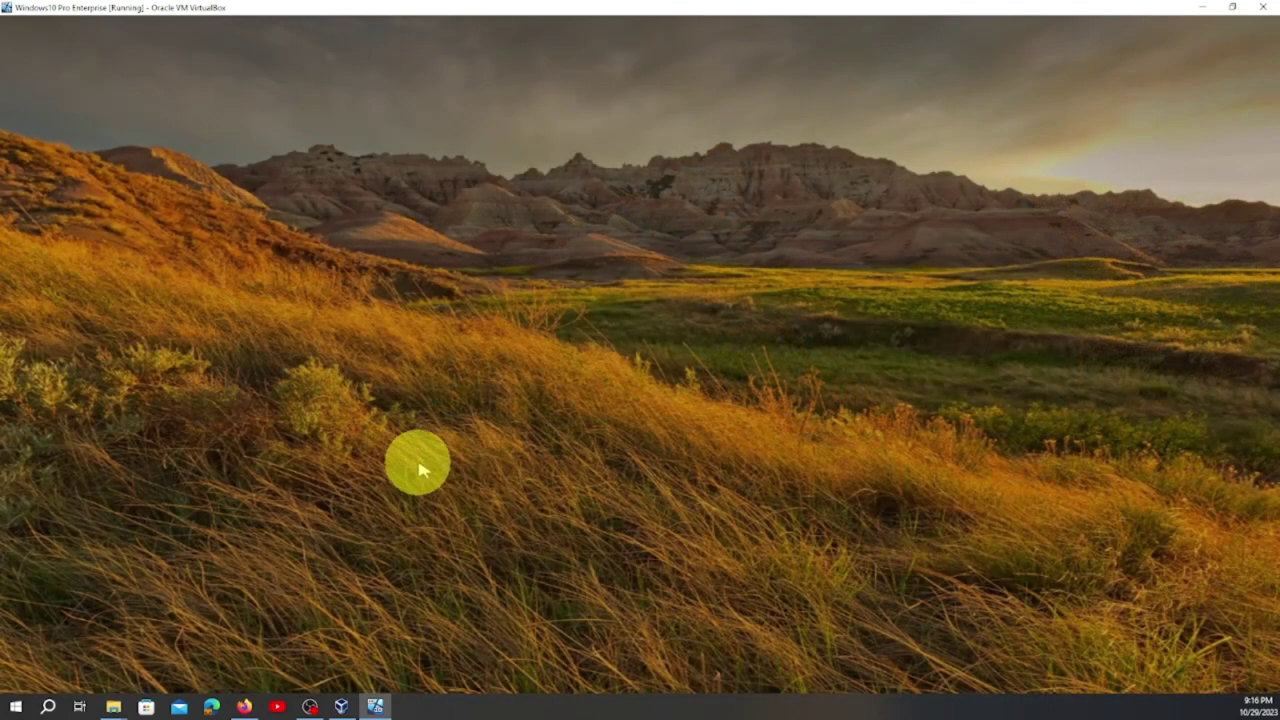
{"action": "left_click", "coordinate": [622, 454]}
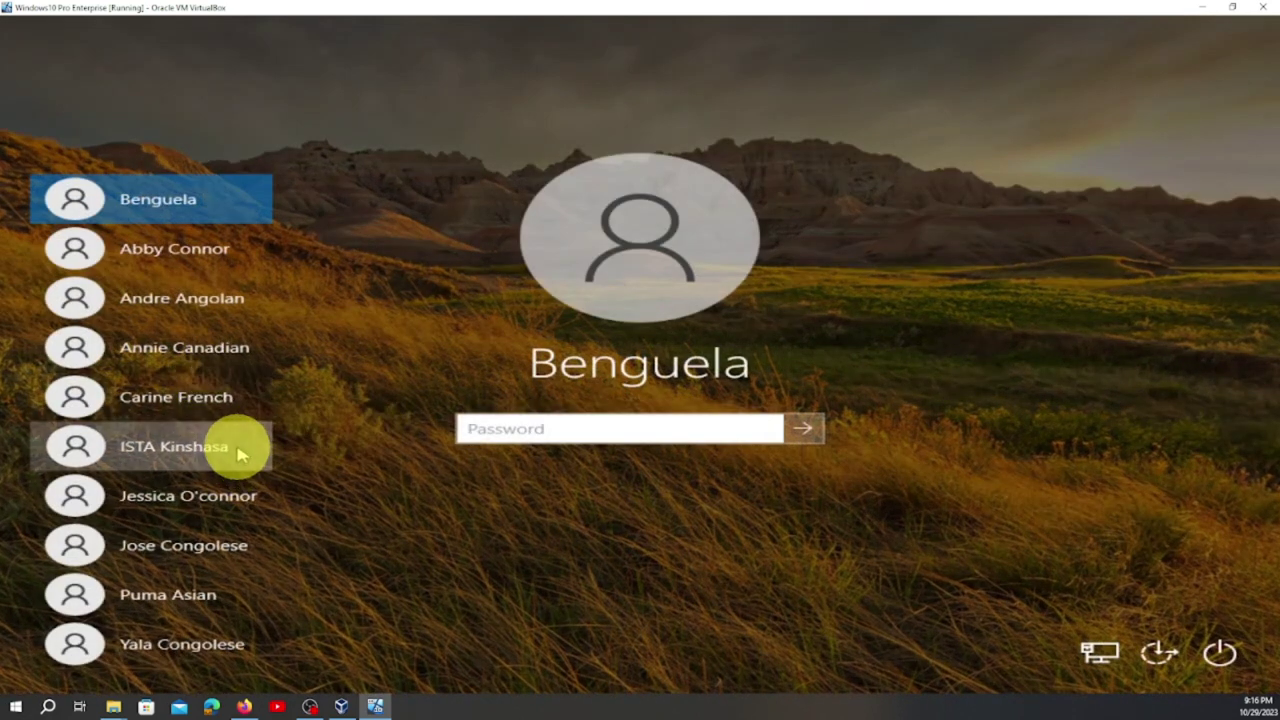
Select the ISTA Kinshasa account on the sign-in screen and submit its current account password
{"action": "left_click", "coordinate": [238, 448]}
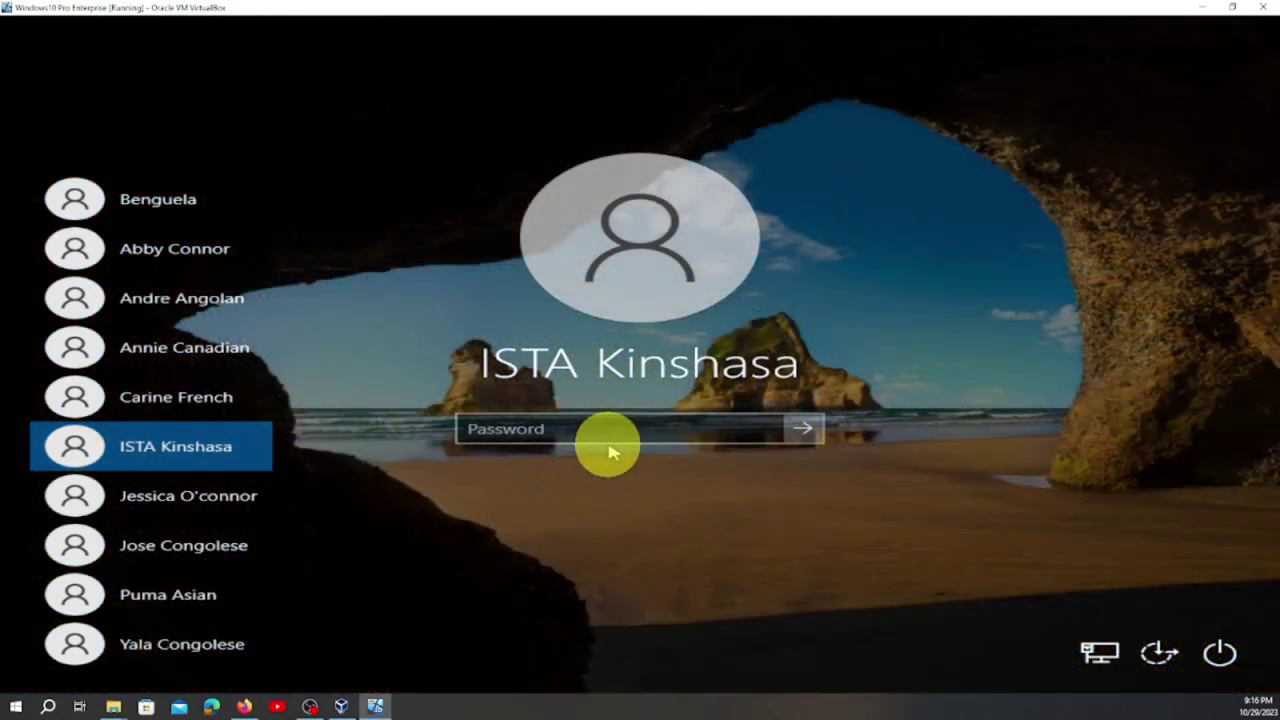
{"action": "left_click", "coordinate": [605, 436]}
{"action": "left_click", "coordinate": [604, 434]}
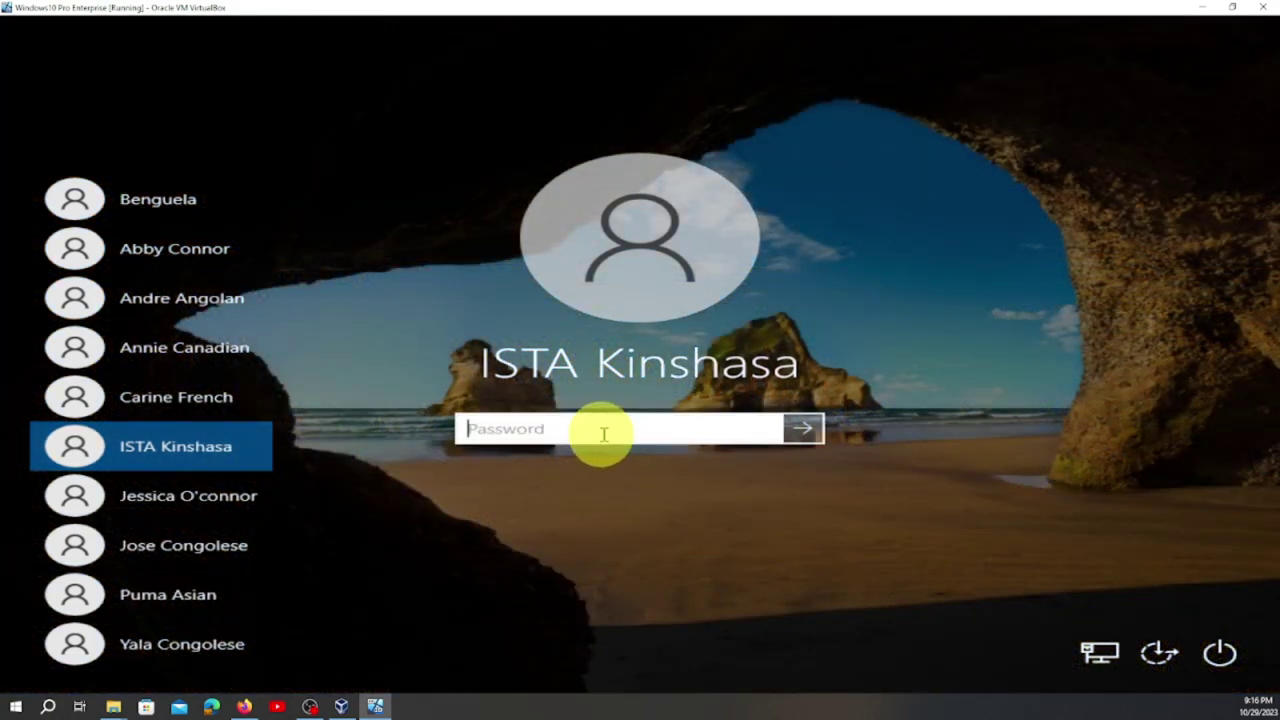
{"action": "type", "text": "••••••"}
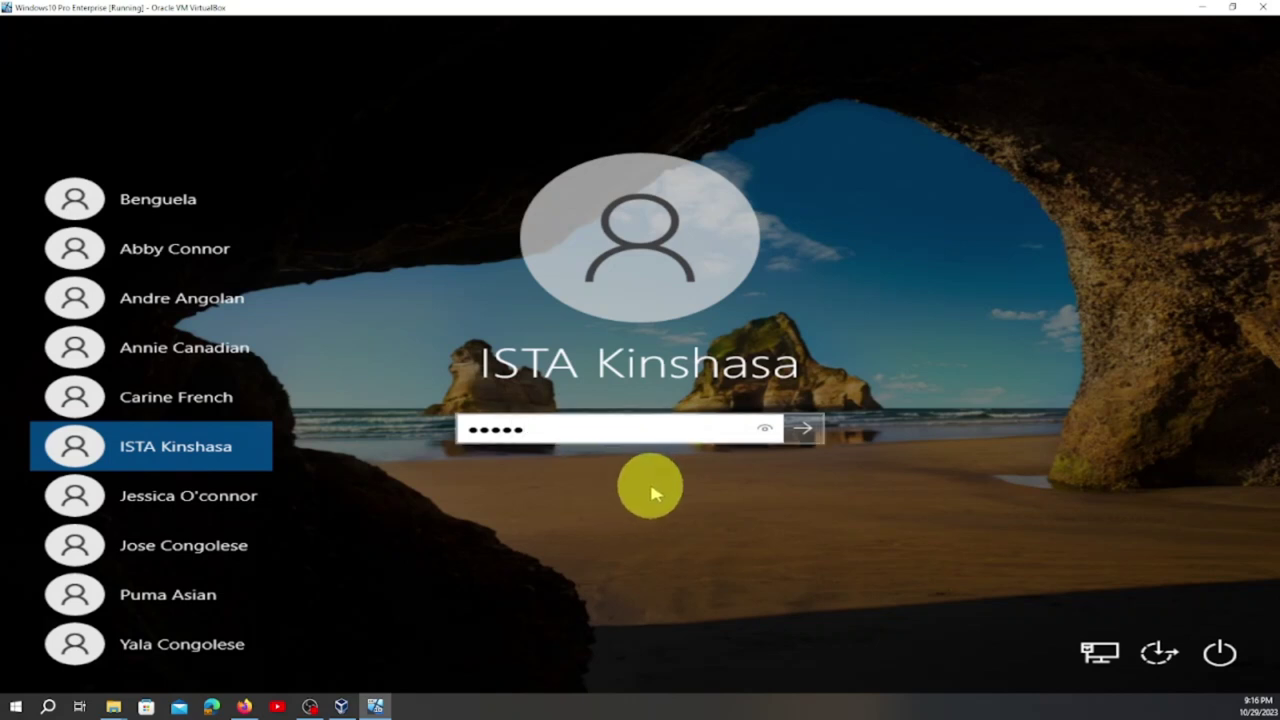
{"action": "key", "text": "Return"}
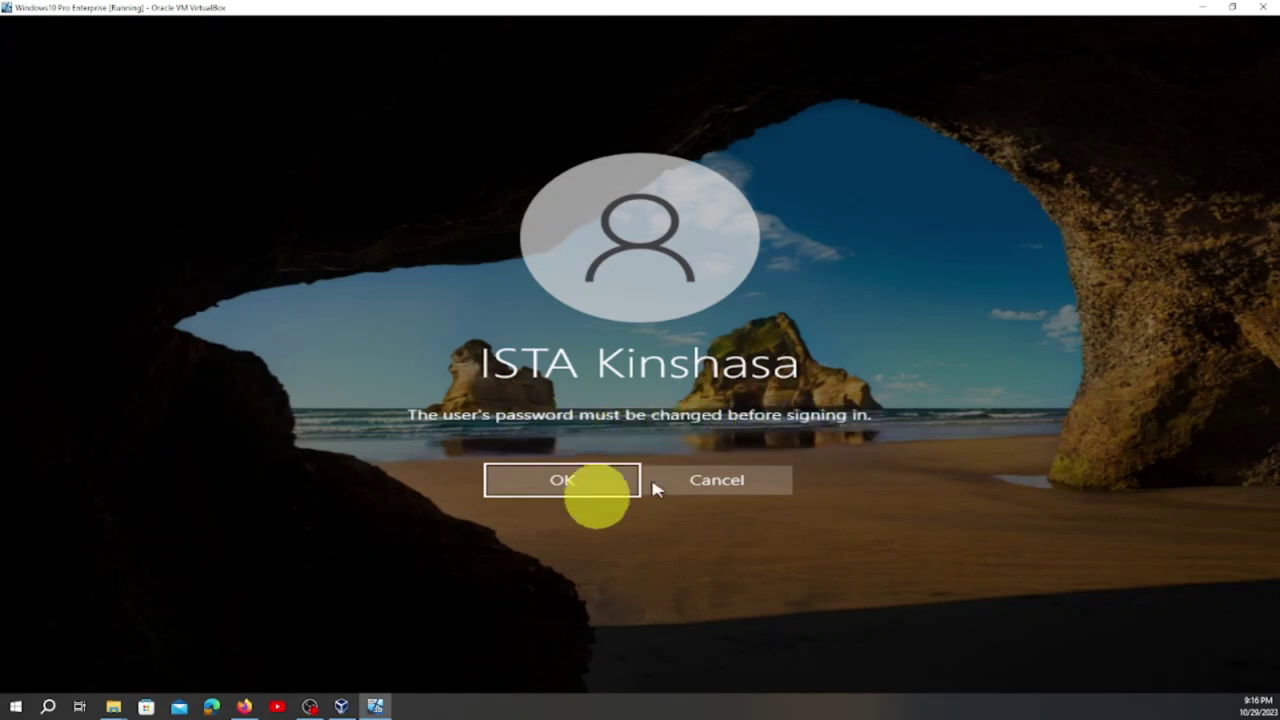
Accept the required password change, enter and confirm a new password for ISTA Kinshasa, and continue to the desktop
{"action": "left_click", "coordinate": [545, 482]}
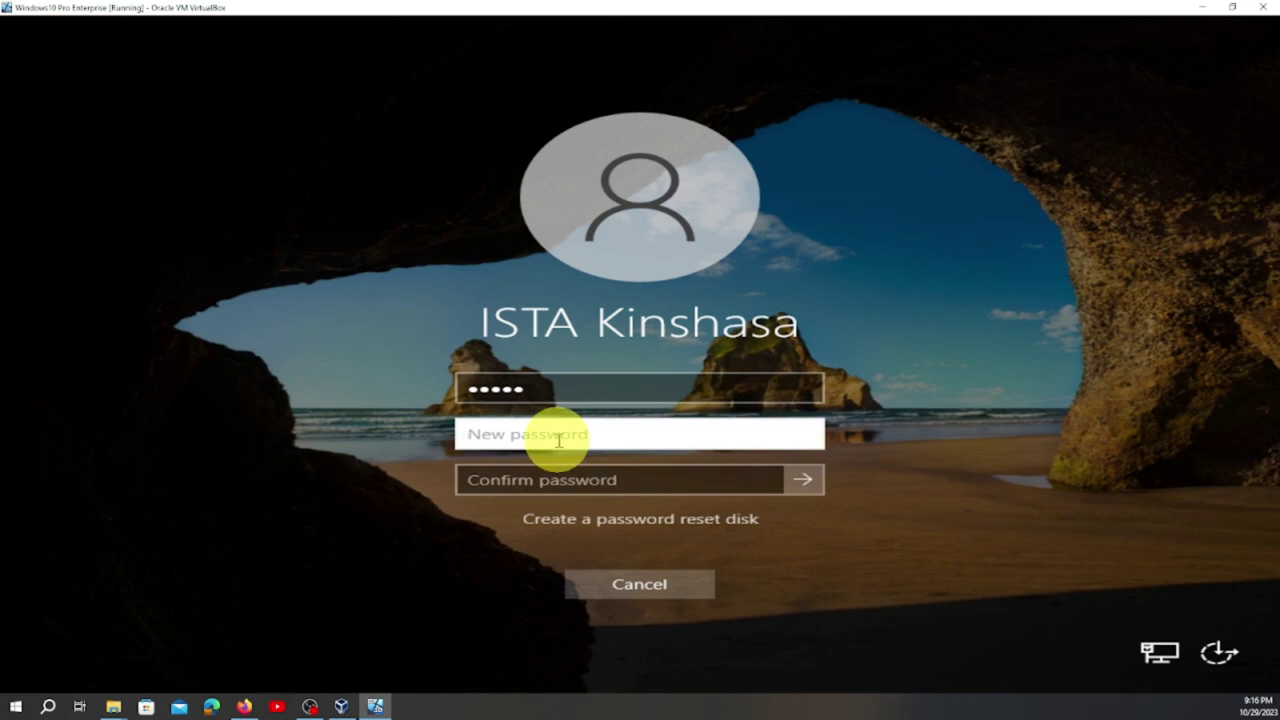
{"action": "type", "text": "••••••"}
{"action": "left_click", "coordinate": [553, 482]}
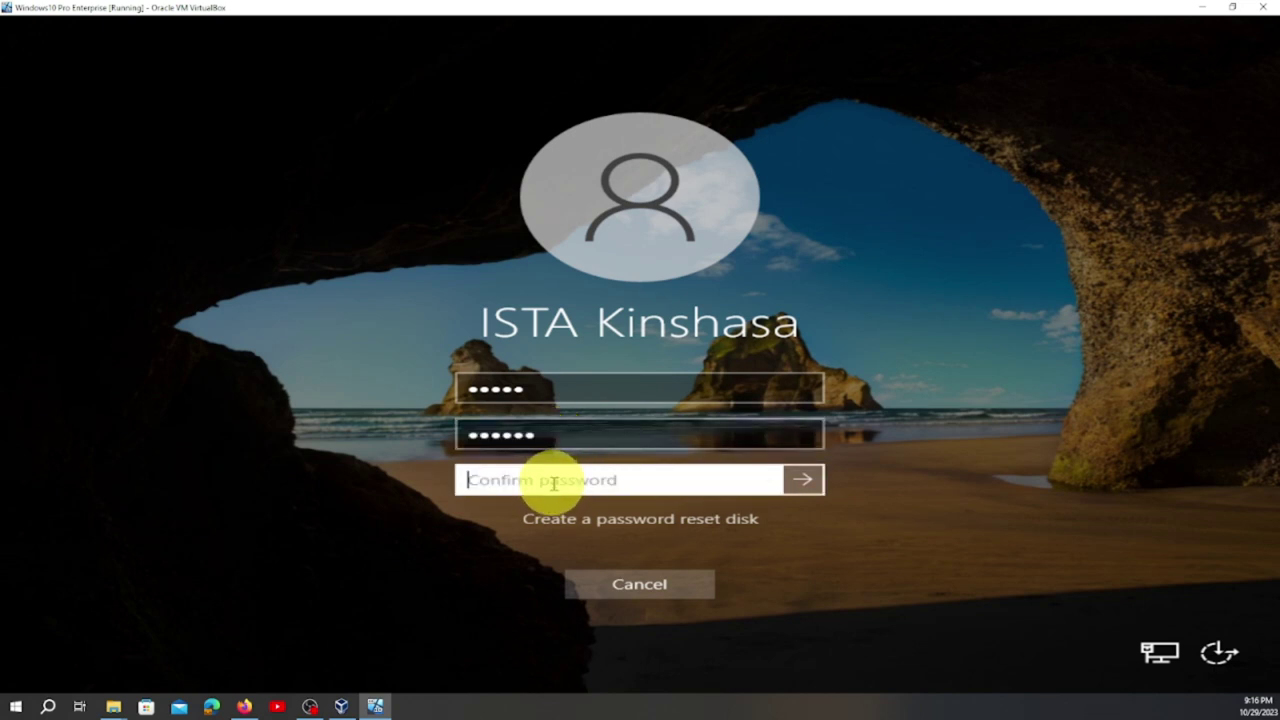
{"action": "type", "text": "••"}
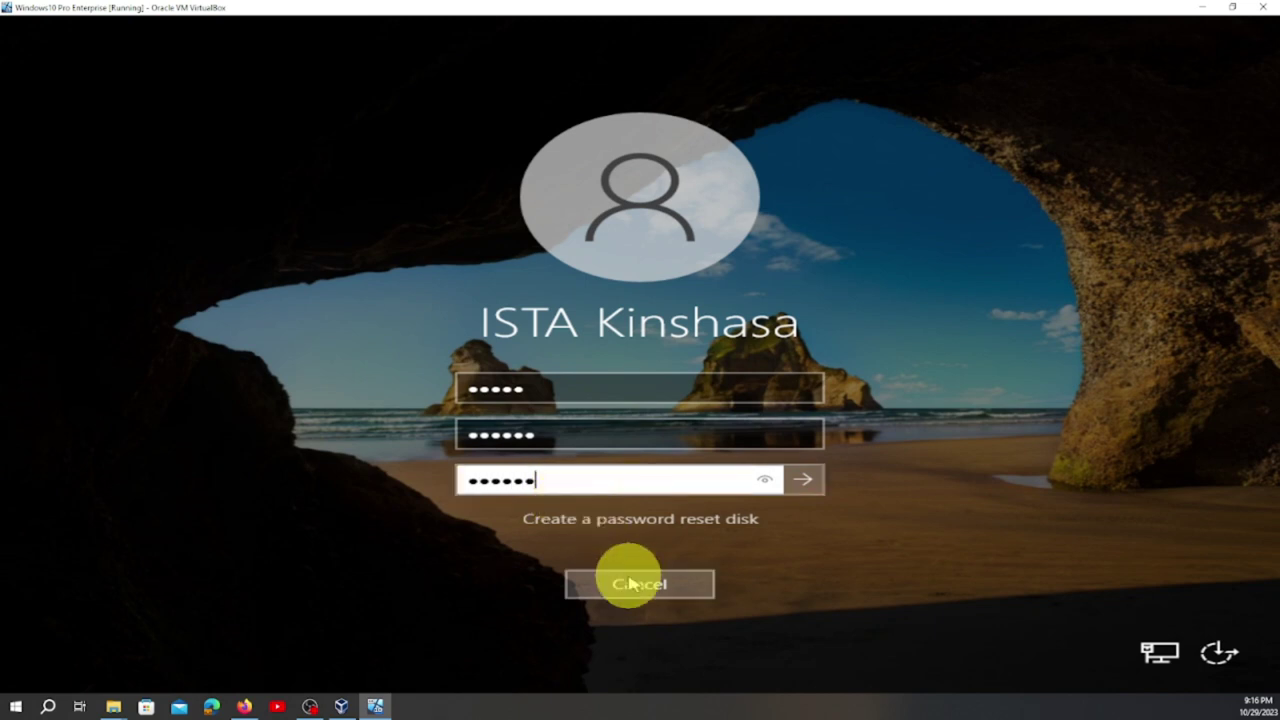
{"action": "key", "text": "Return"}
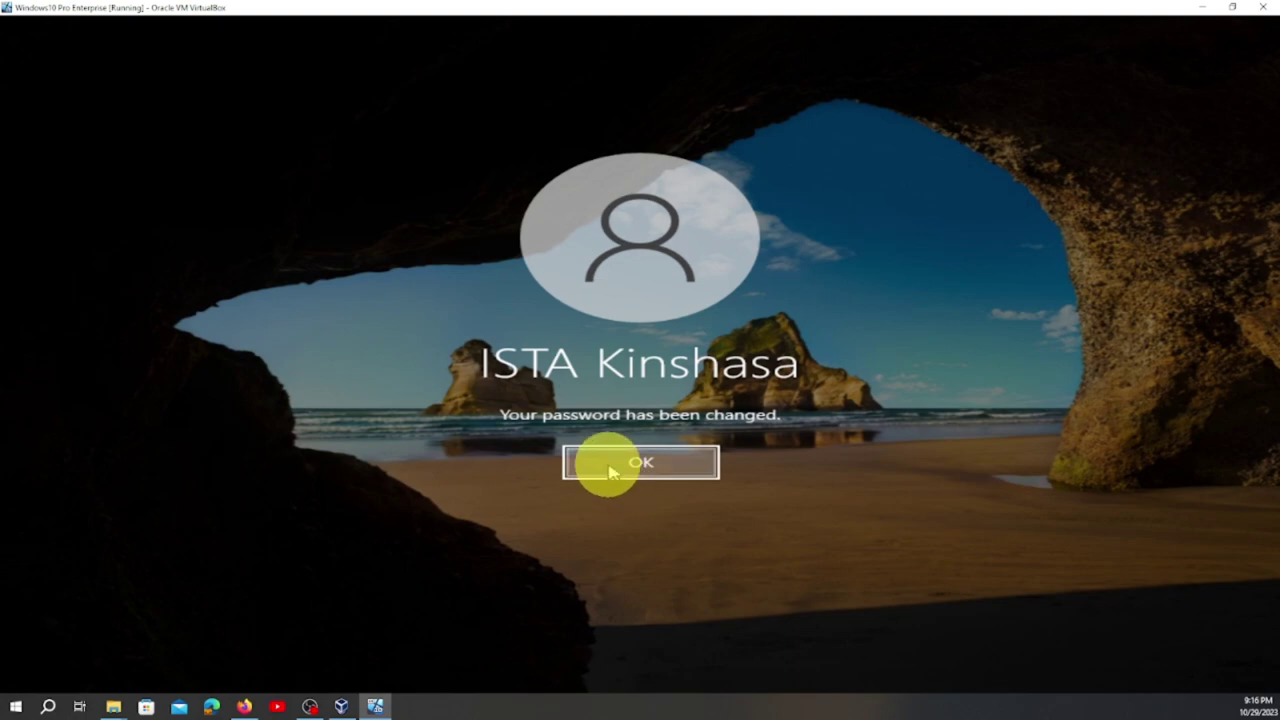
{"action": "left_click", "coordinate": [612, 470]}
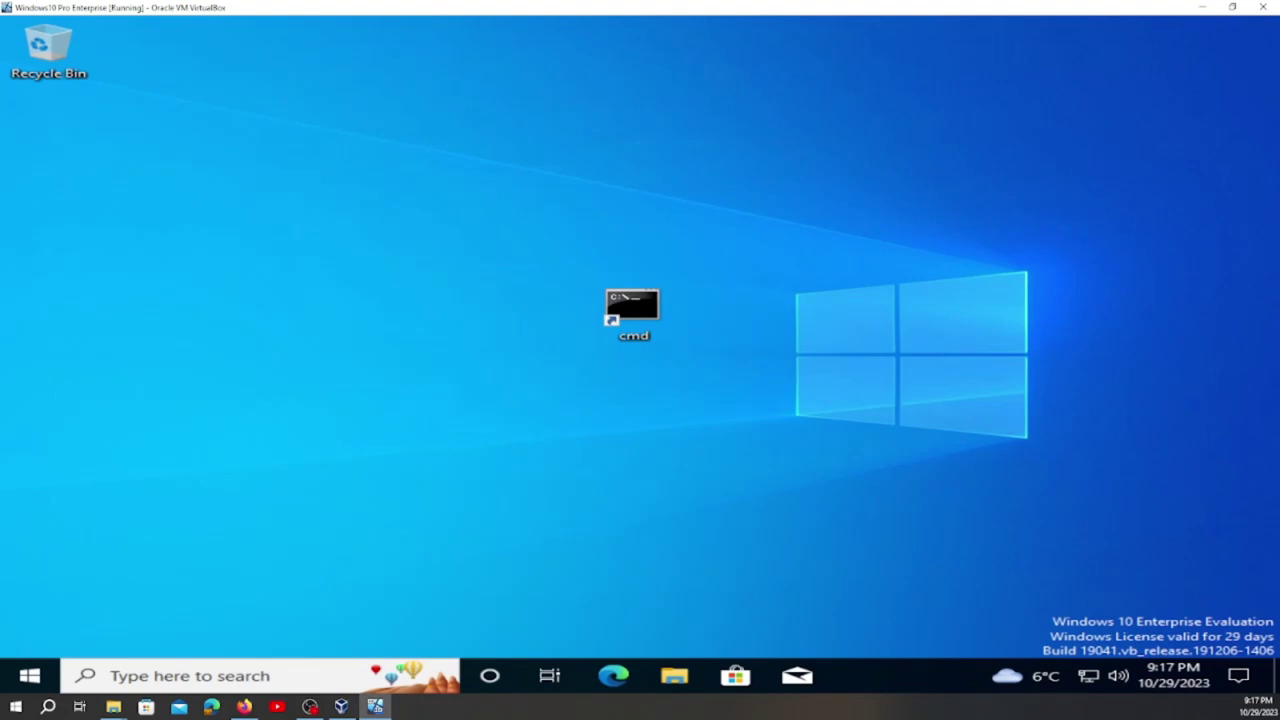
Open the cmd shortcut on the desktop, run whoami to check the signed-in account, and close the console
{"action": "left_click", "coordinate": [642, 317]}
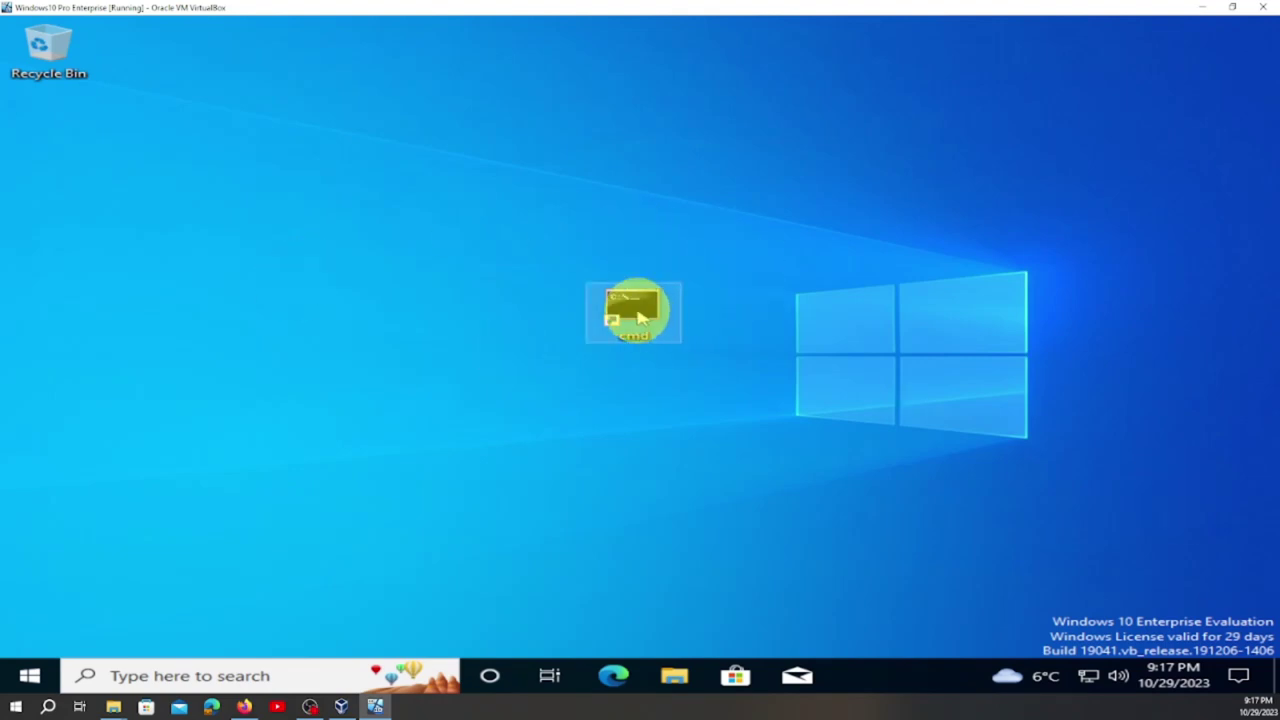
{"action": "double_click", "coordinate": [642, 317]}
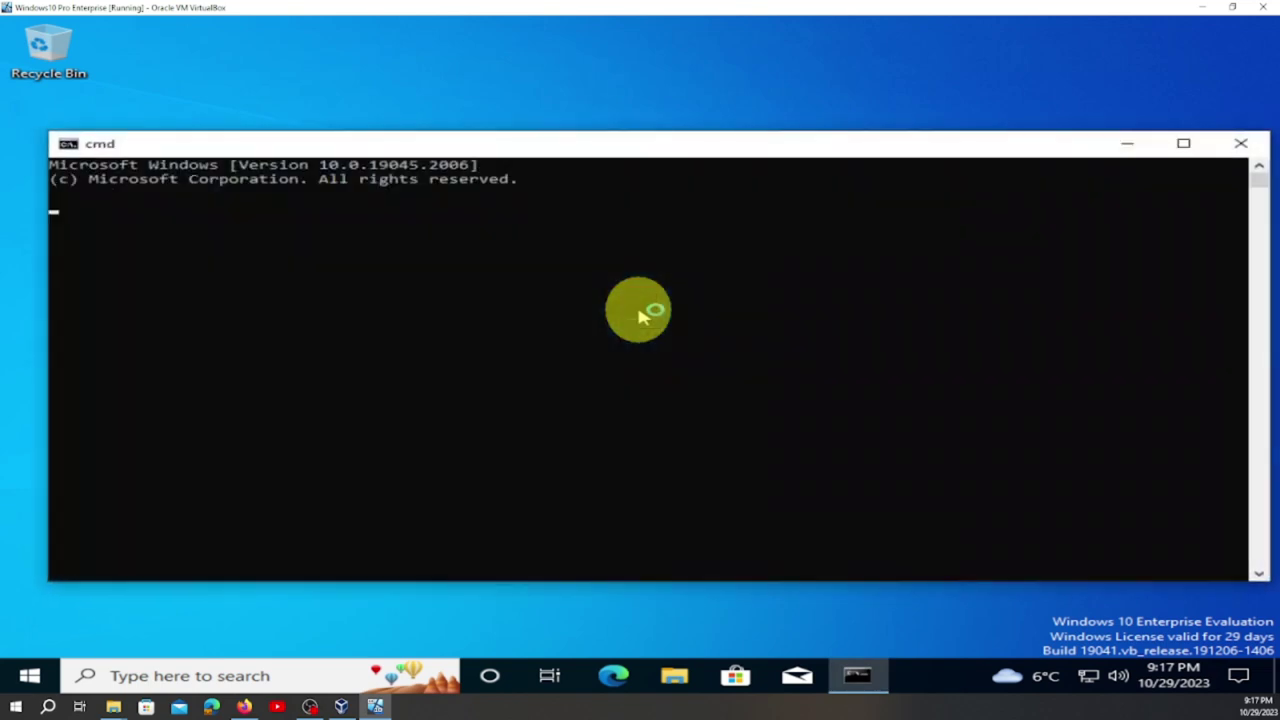
{"action": "left_click", "coordinate": [1183, 145]}
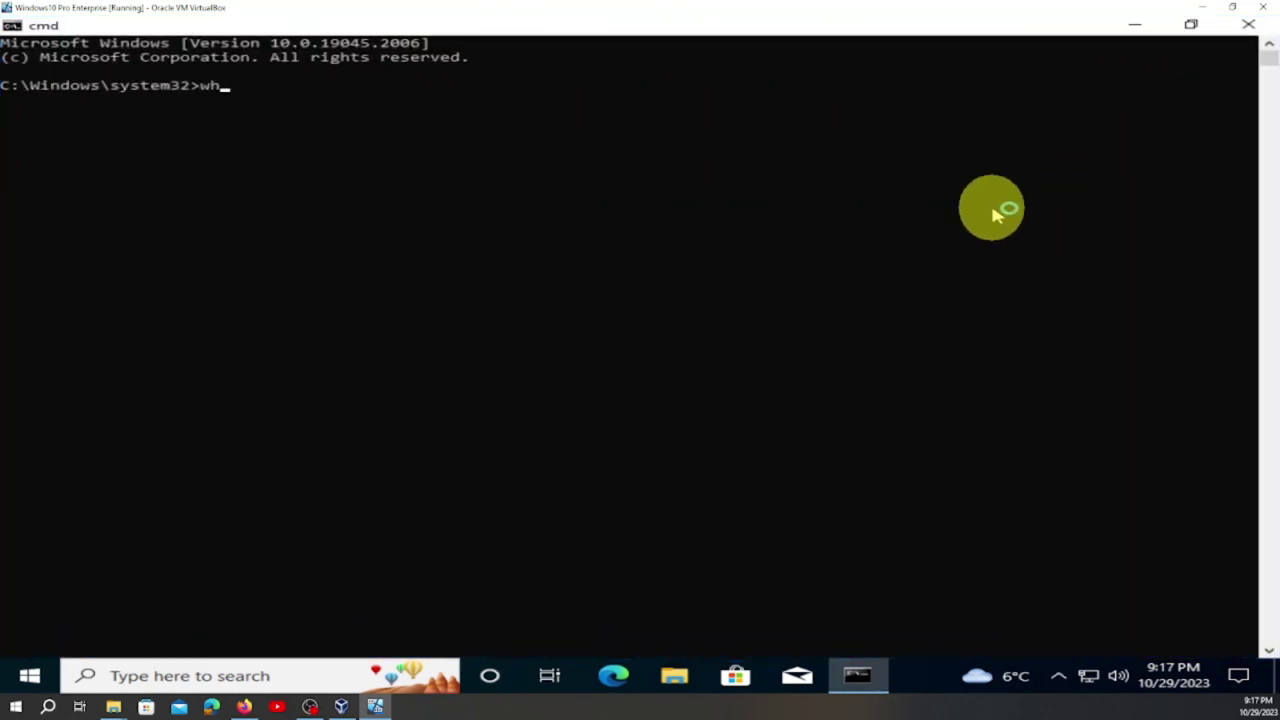
{"action": "type", "text": "whoami"}
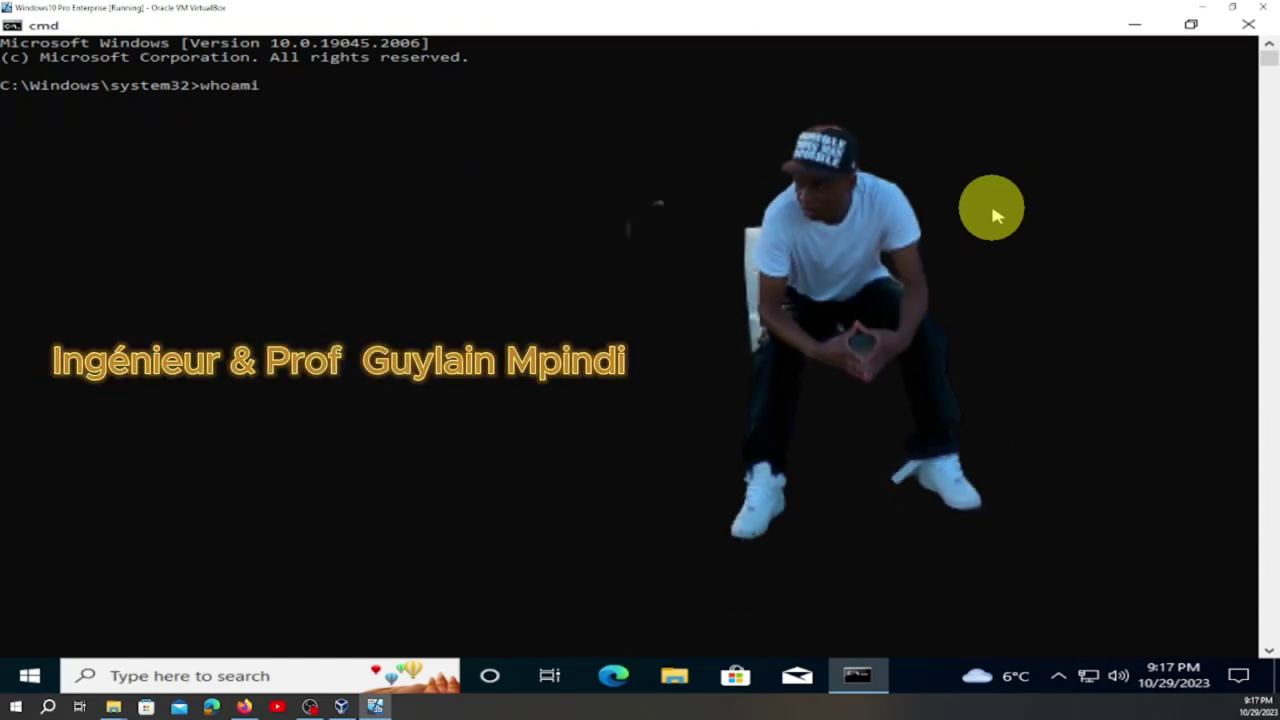
{"action": "key", "text": "Return"}
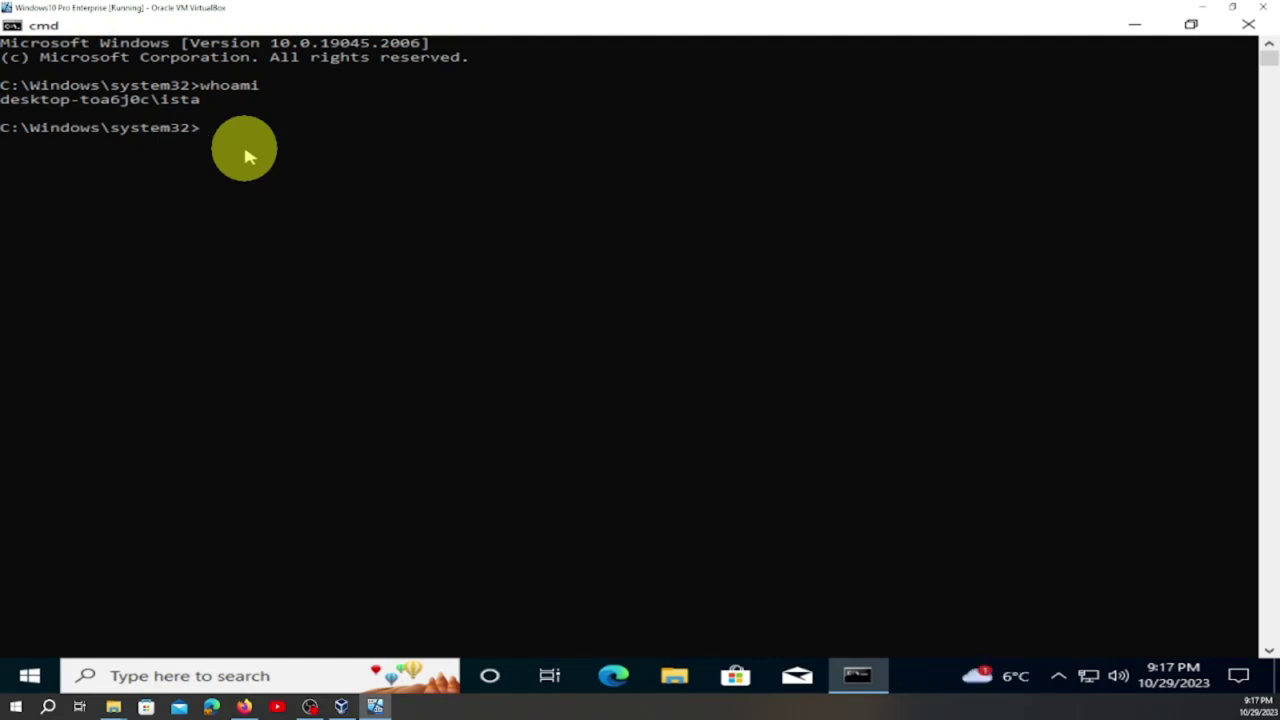
{"action": "left_click", "coordinate": [1249, 27]}
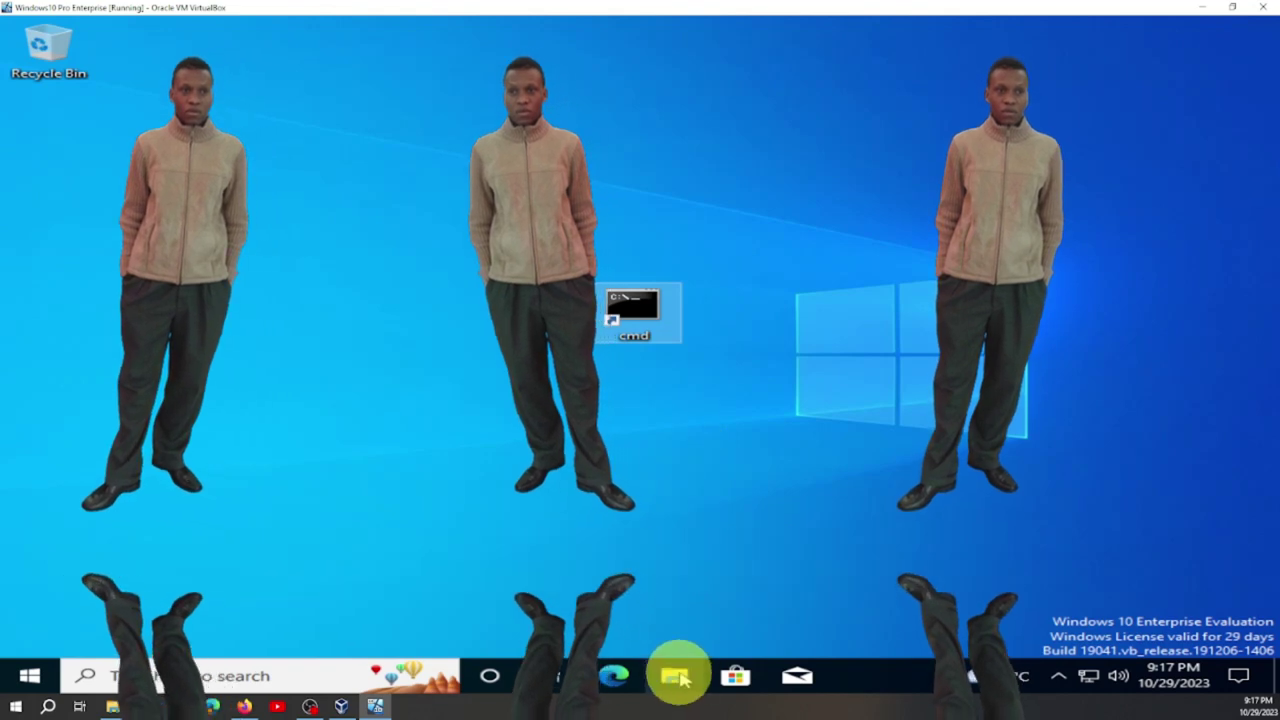
Open Computer Management for This PC from File Explorer and display the Users folder of Local Users and Groups
{"action": "left_click", "coordinate": [676, 677]}
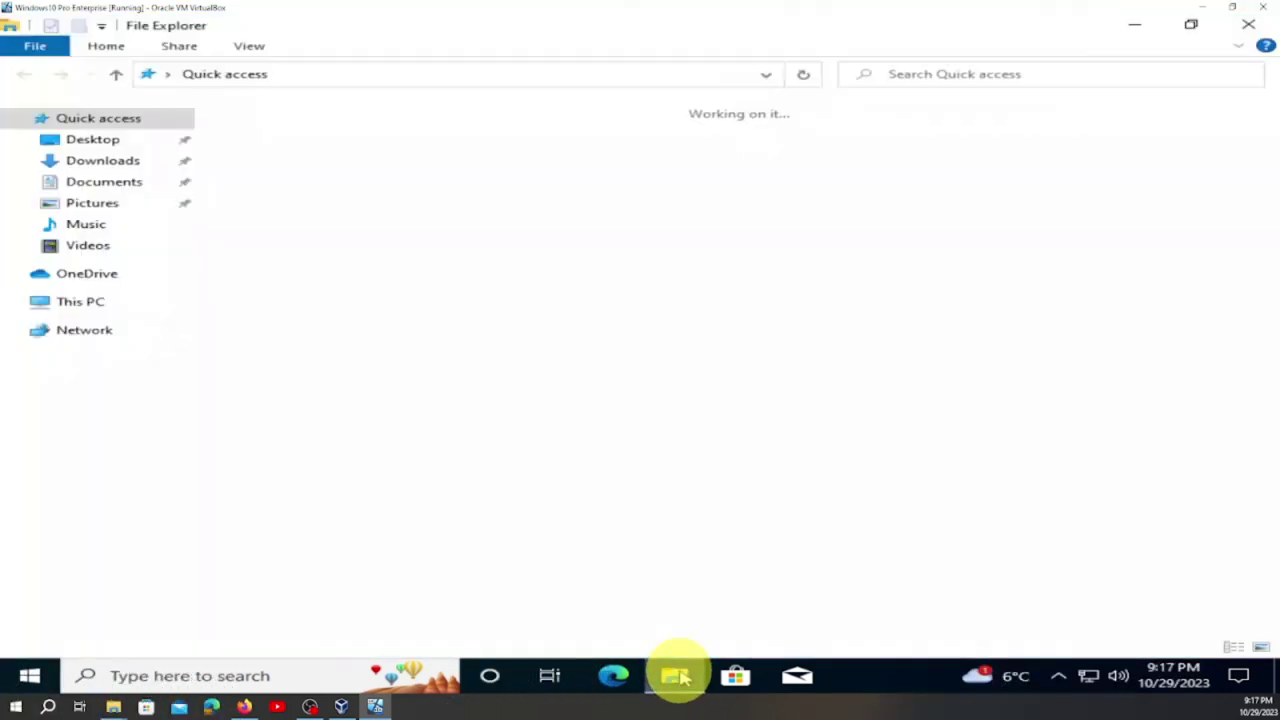
{"action": "left_click", "coordinate": [1249, 27]}
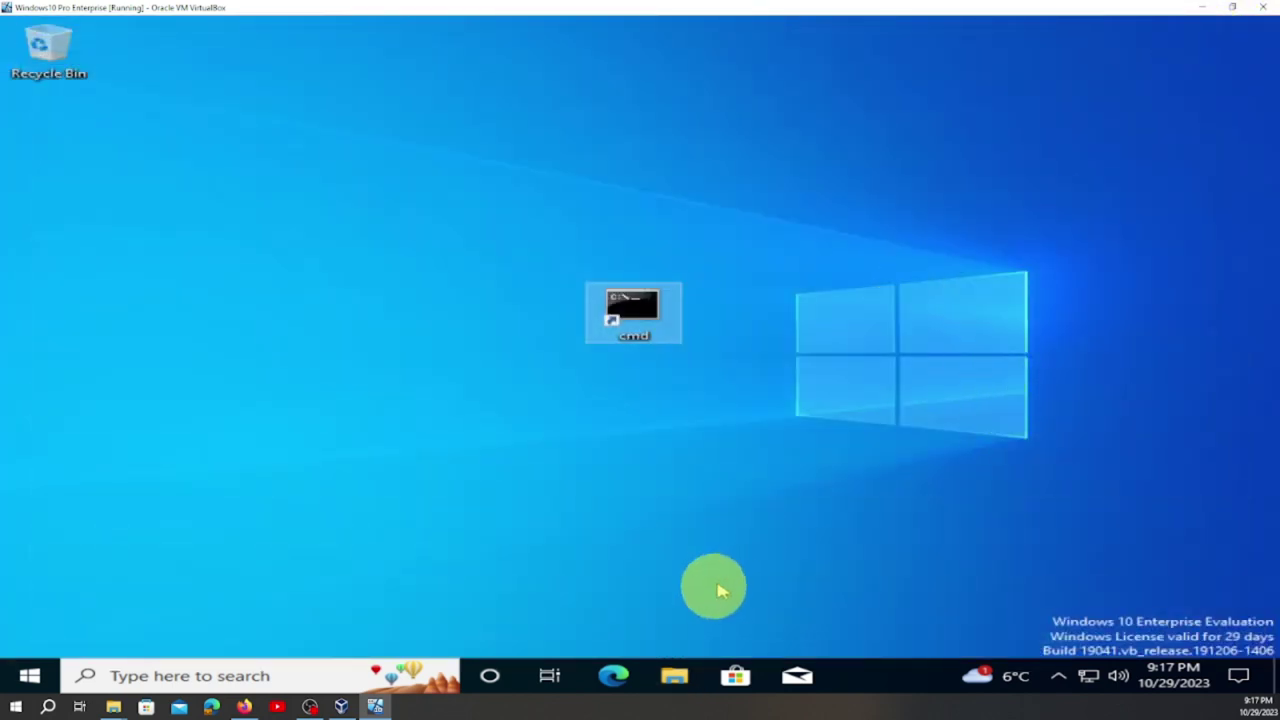
{"action": "left_click", "coordinate": [686, 678]}
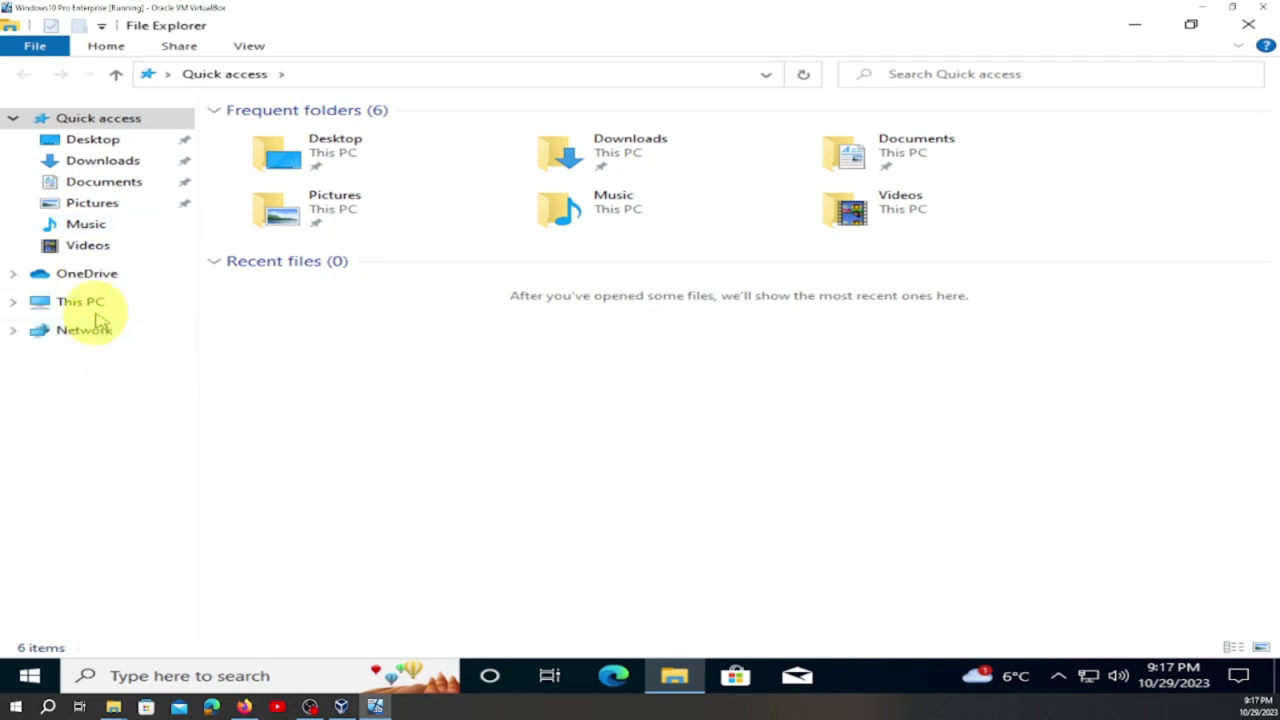
{"action": "right_click", "coordinate": [95, 303]}
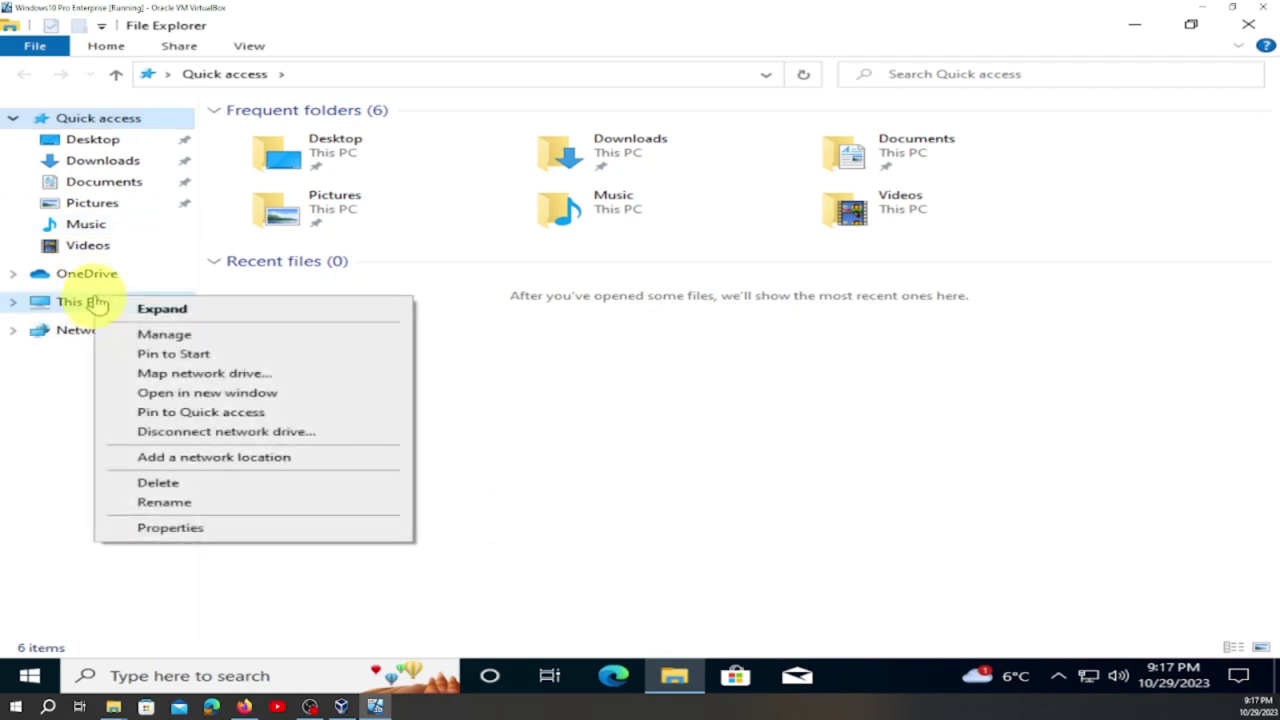
{"action": "left_click", "coordinate": [168, 336]}
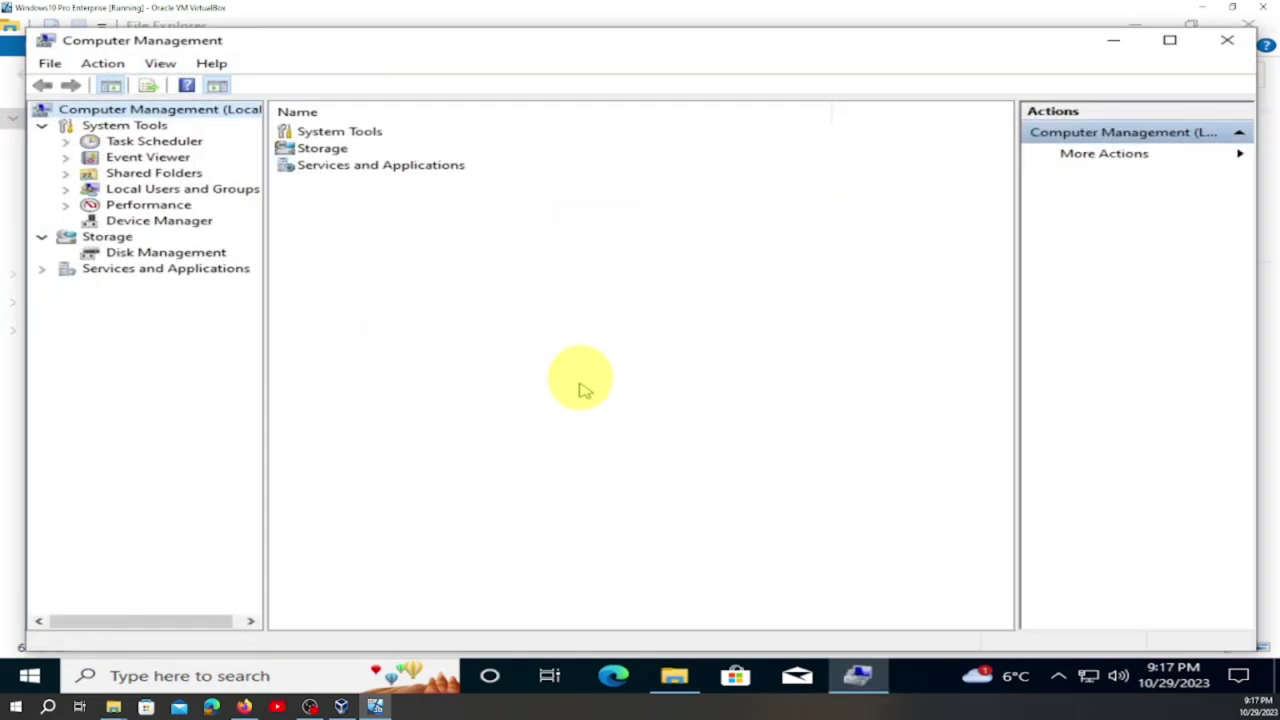
{"action": "left_click", "coordinate": [1172, 40]}
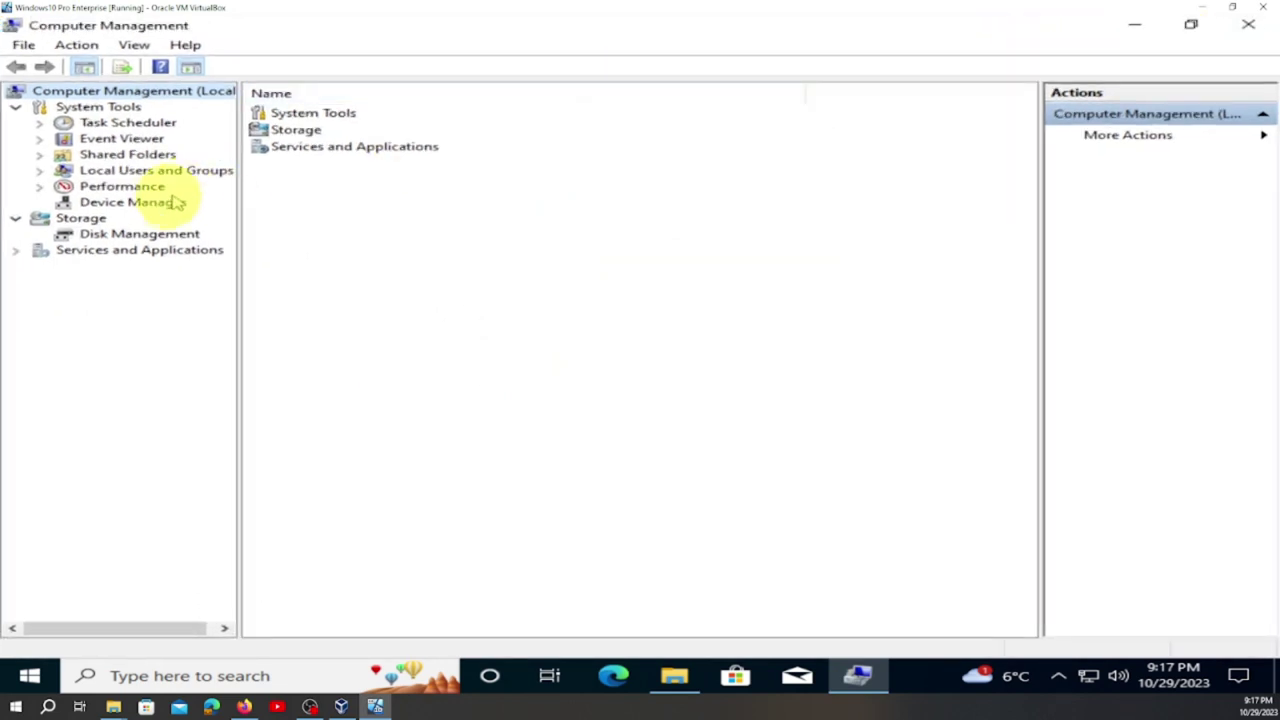
{"action": "left_click", "coordinate": [132, 172]}
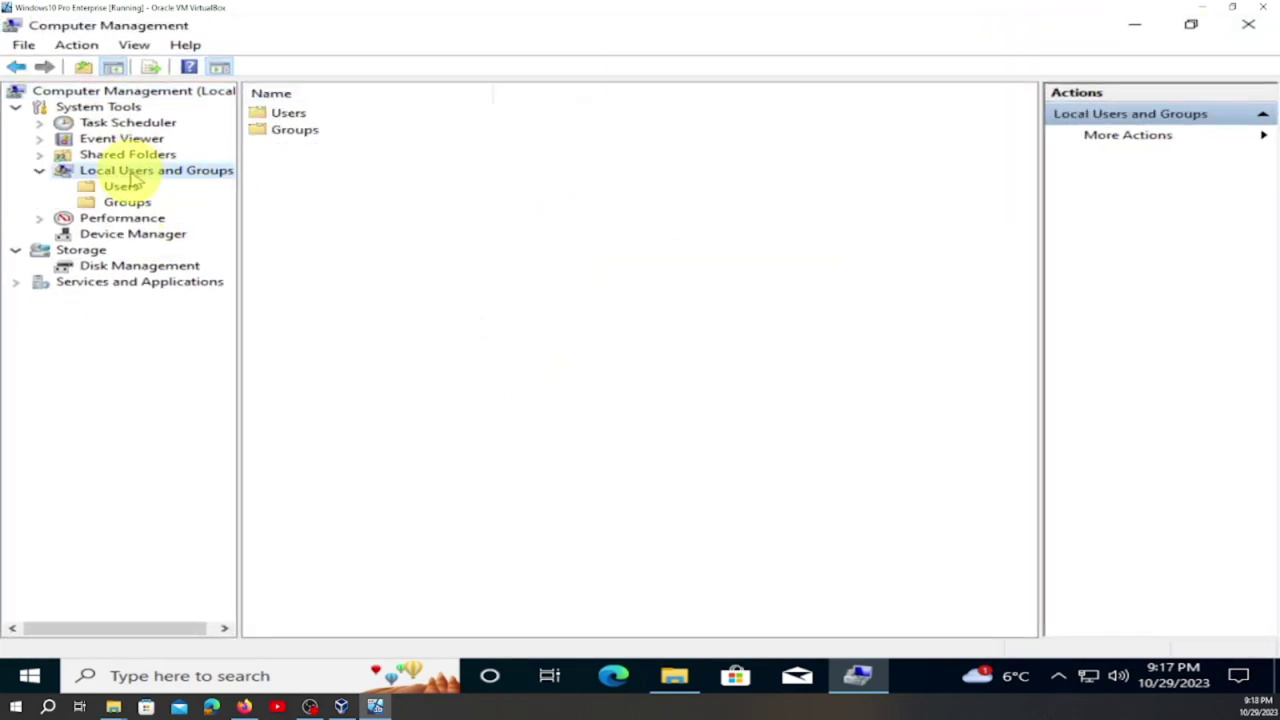
{"action": "double_click", "coordinate": [302, 113]}
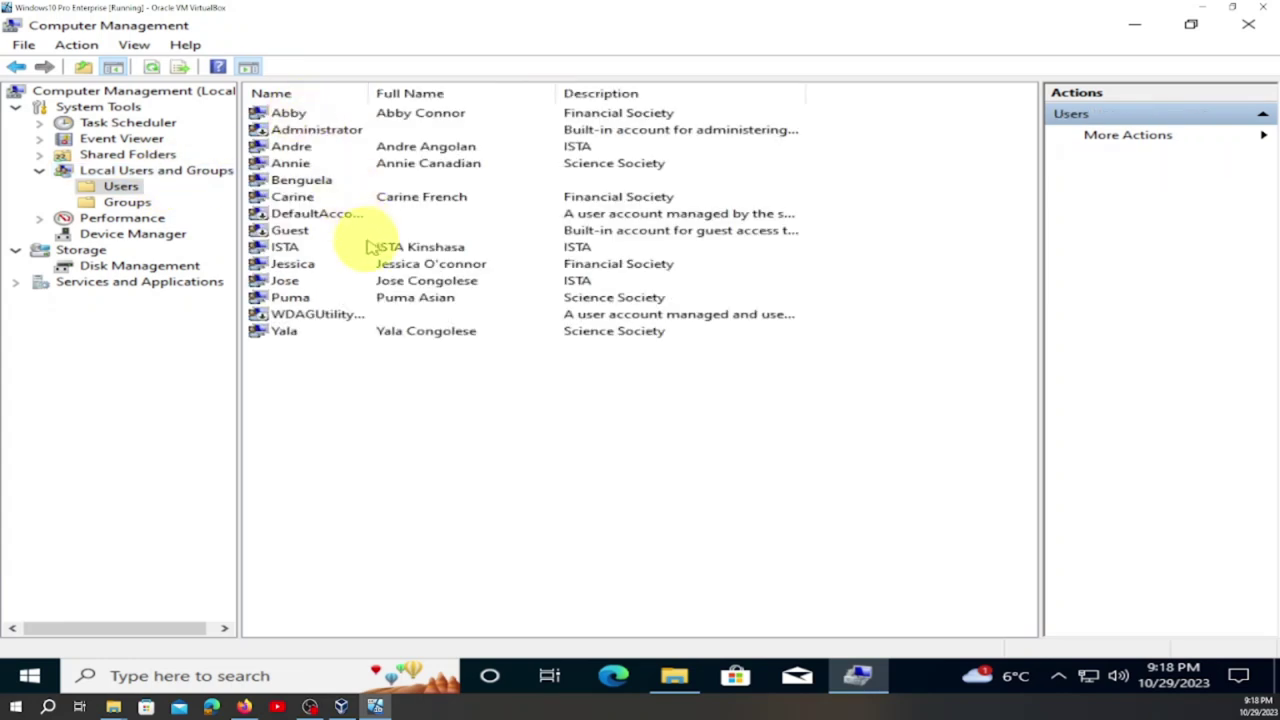
Start resetting the ISTA user's password, proceed past the data-loss warning and enter a new password
{"action": "right_click", "coordinate": [400, 248]}
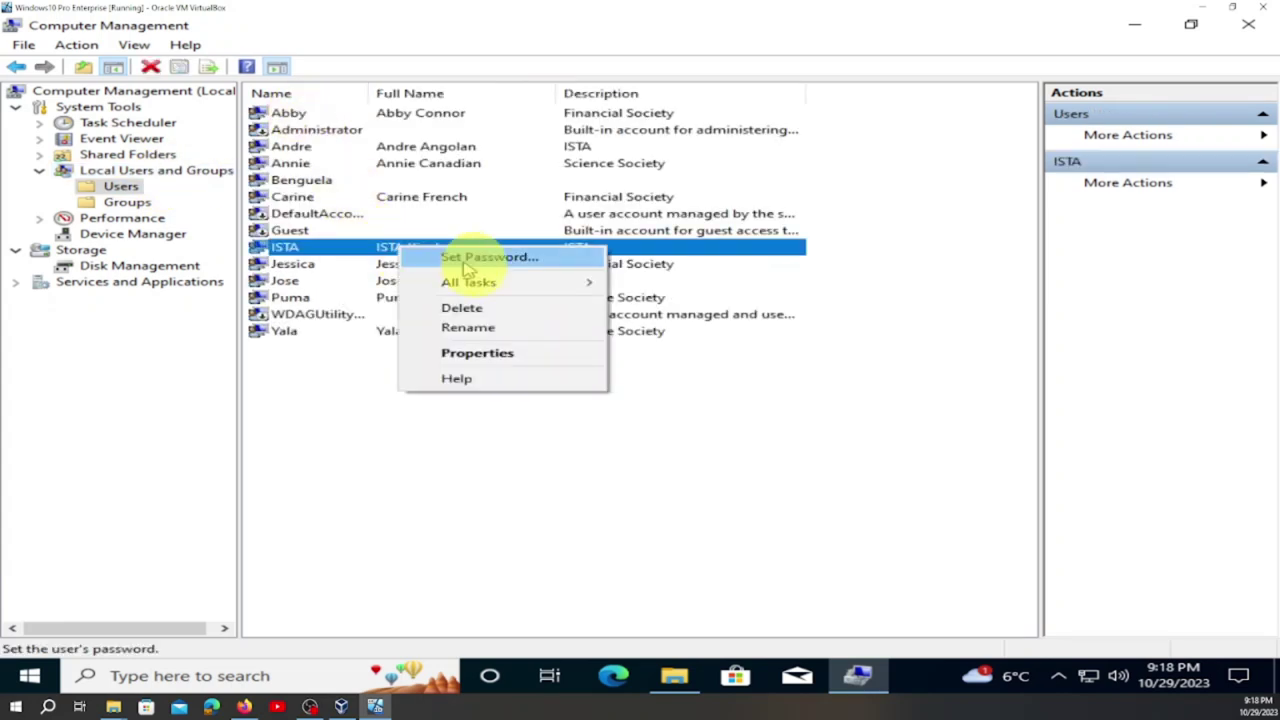
{"action": "left_click", "coordinate": [488, 258]}
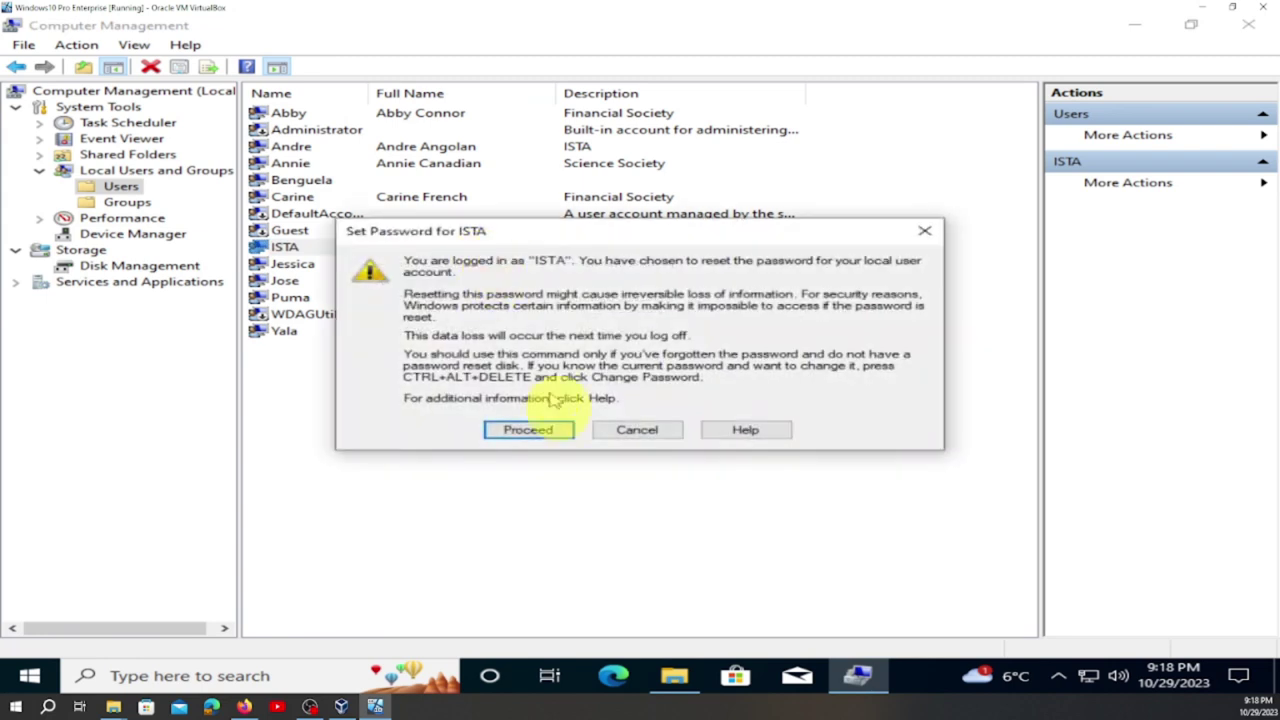
{"action": "left_click", "coordinate": [543, 435]}
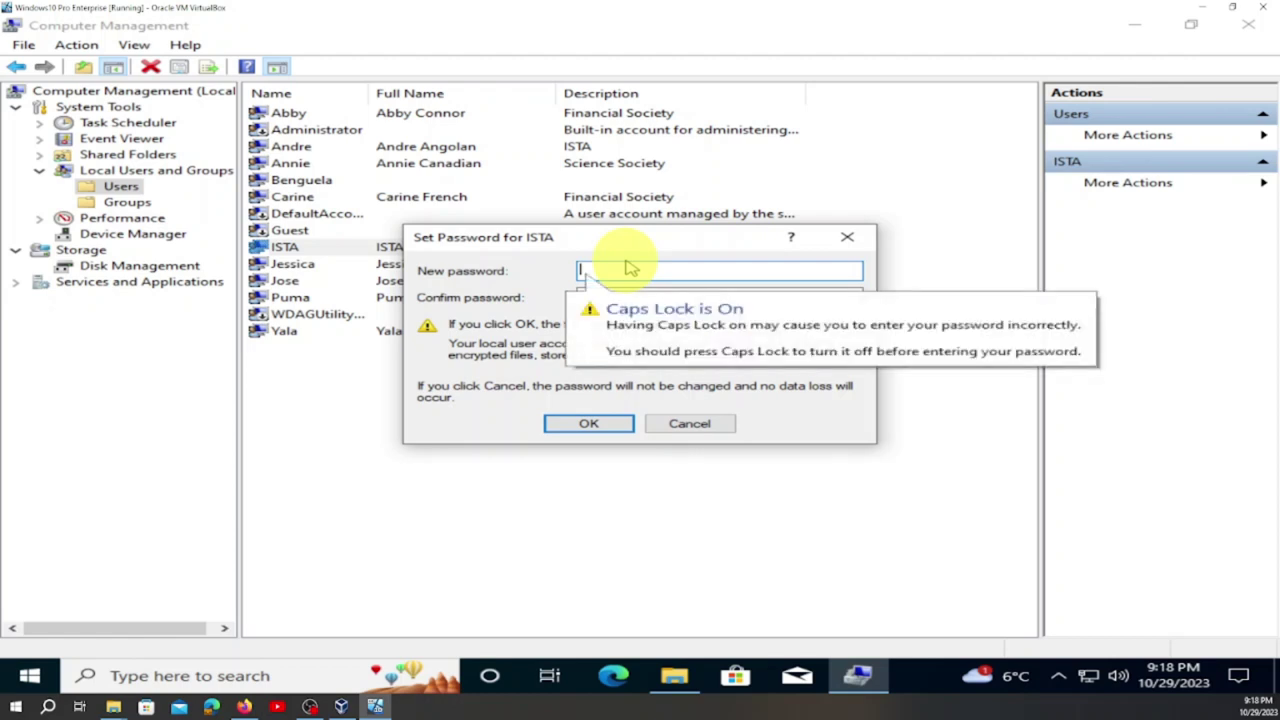
{"action": "type", "text": "P"}
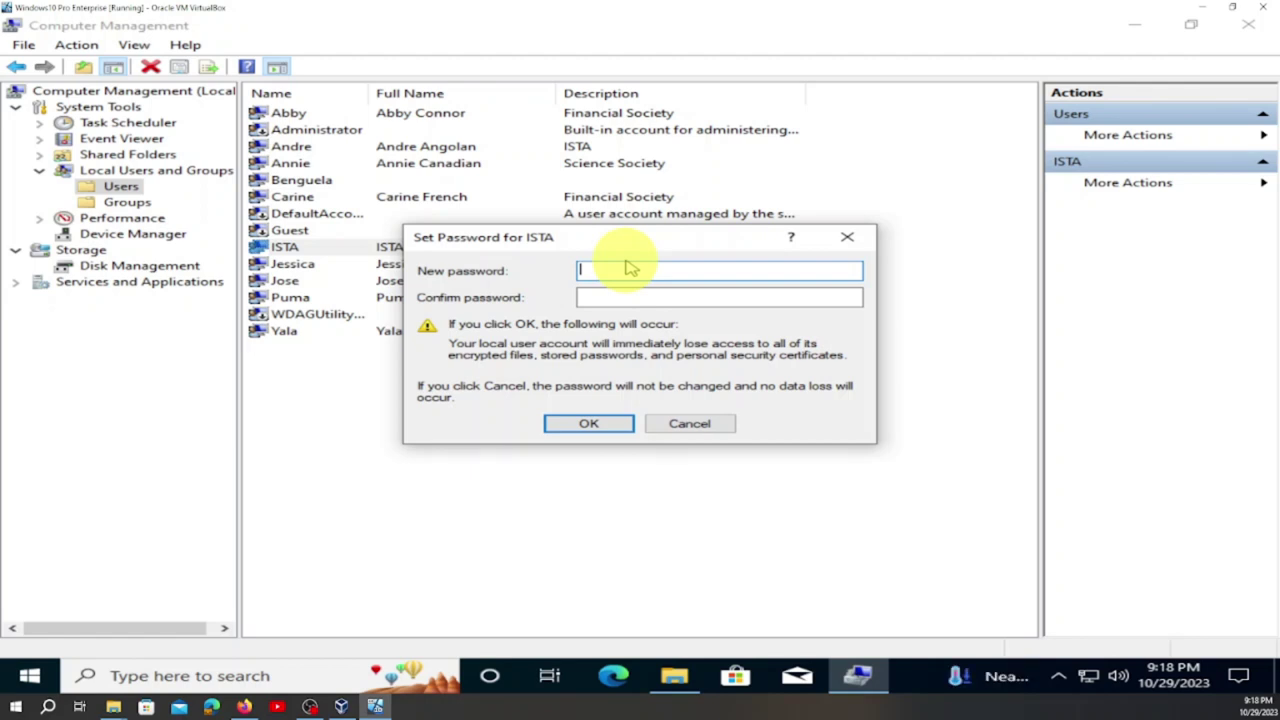
{"action": "type", "text": "••"}
{"action": "key", "text": "BackSpace"}
{"action": "key", "text": "BackSpace"}
{"action": "key", "text": "BackSpace"}
{"action": "type", "text": "••"}
{"action": "left_click", "coordinate": [632, 296]}
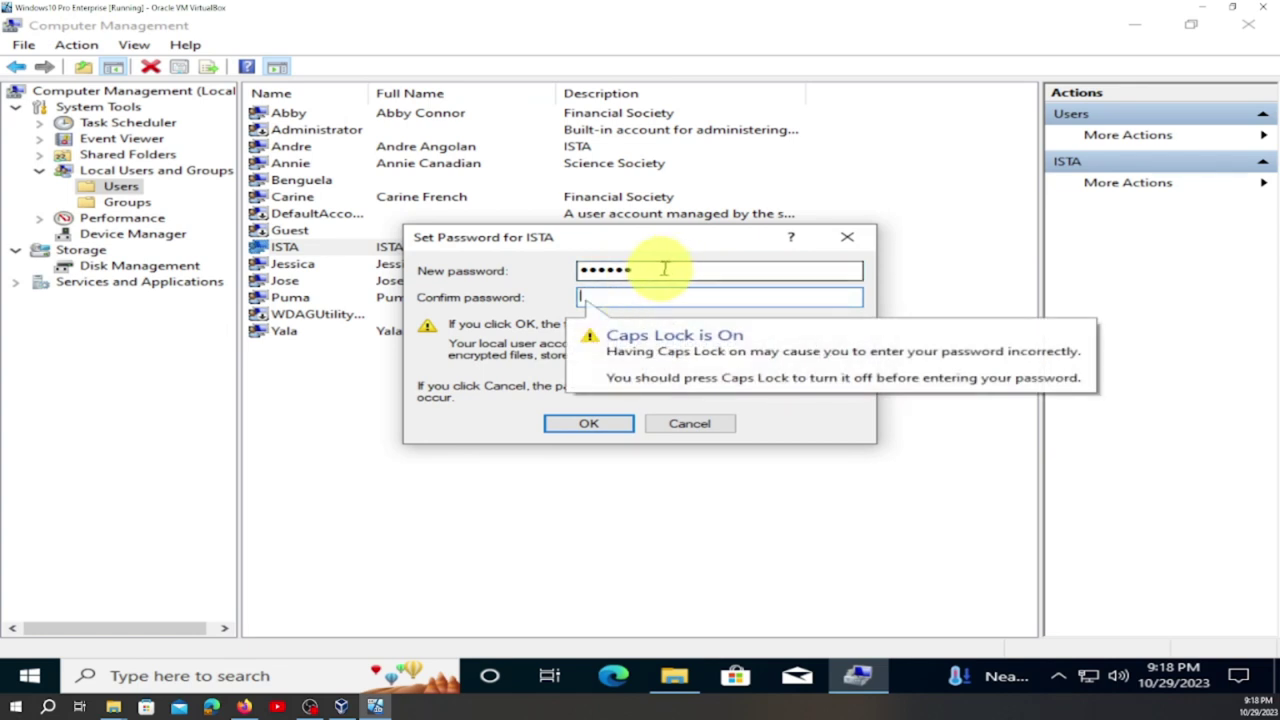
Re-enter and confirm the new password for ISTA, try to apply it, and dismiss the message and password dialog
{"action": "left_click_drag", "start_coordinate": [663, 268], "coordinate": [527, 272]}
{"action": "key", "text": "BackSpace"}
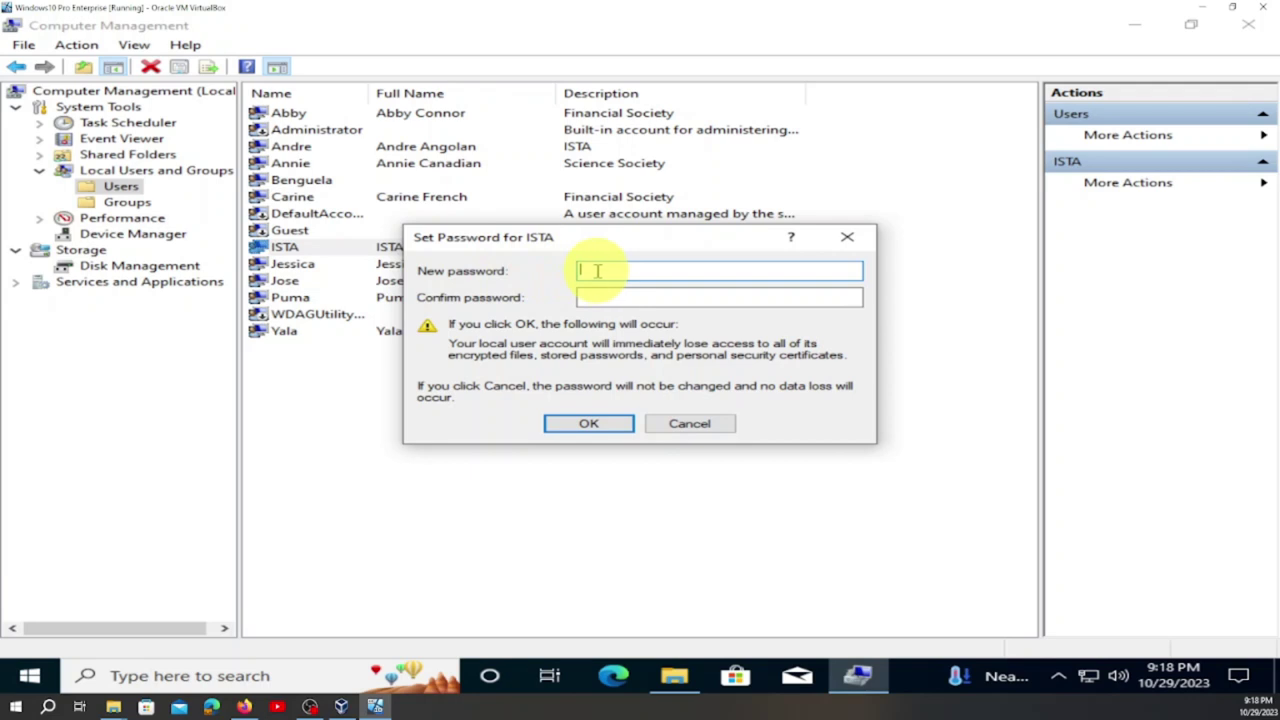
{"action": "type", "text": "******"}
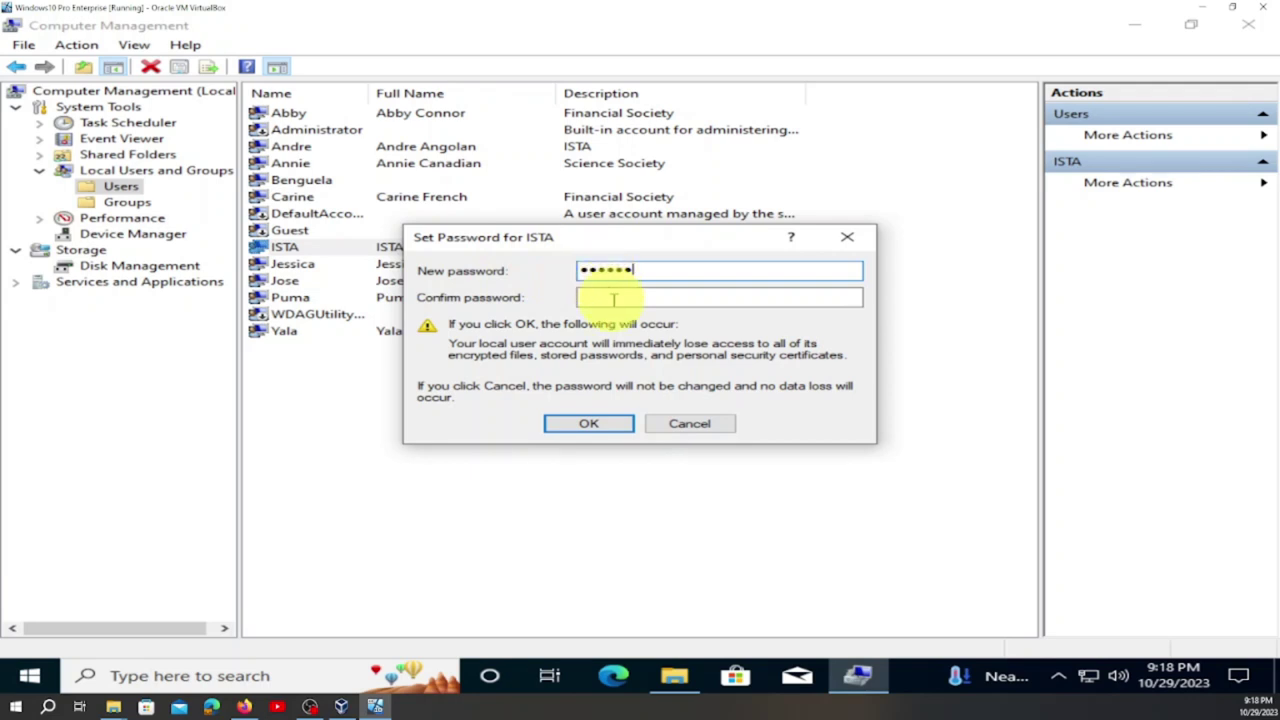
{"action": "left_click", "coordinate": [613, 299]}
{"action": "type", "text": "******"}
{"action": "left_click", "coordinate": [600, 432]}
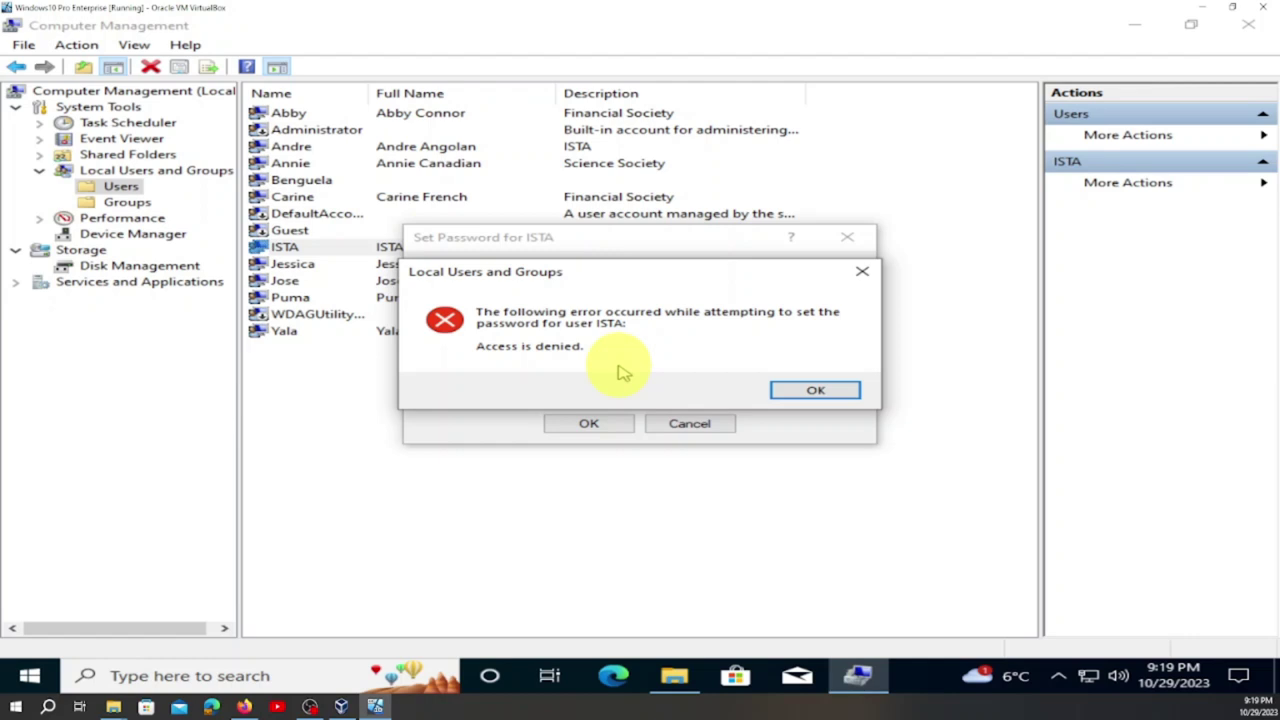
{"action": "left_click", "coordinate": [848, 392]}
{"action": "left_click", "coordinate": [714, 426]}
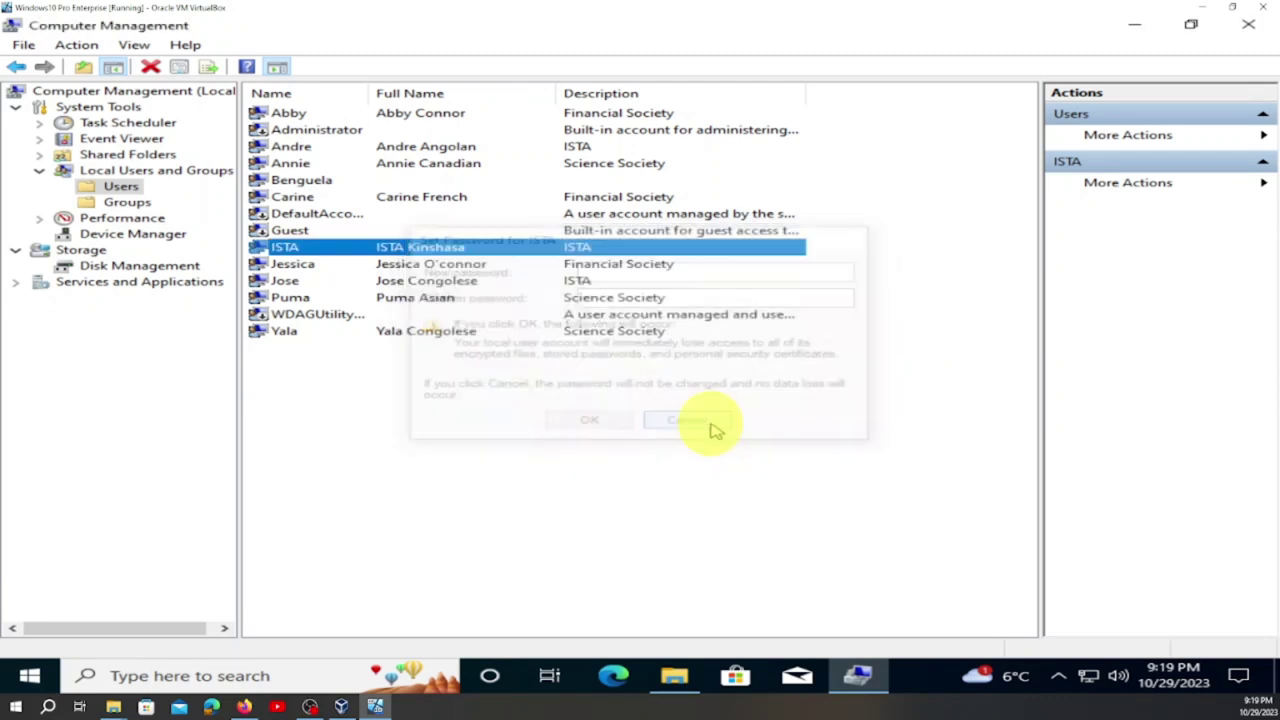
Close Computer Management and File Explorer, and restart Windows even though another user is still signed in
{"action": "left_click", "coordinate": [1248, 24]}
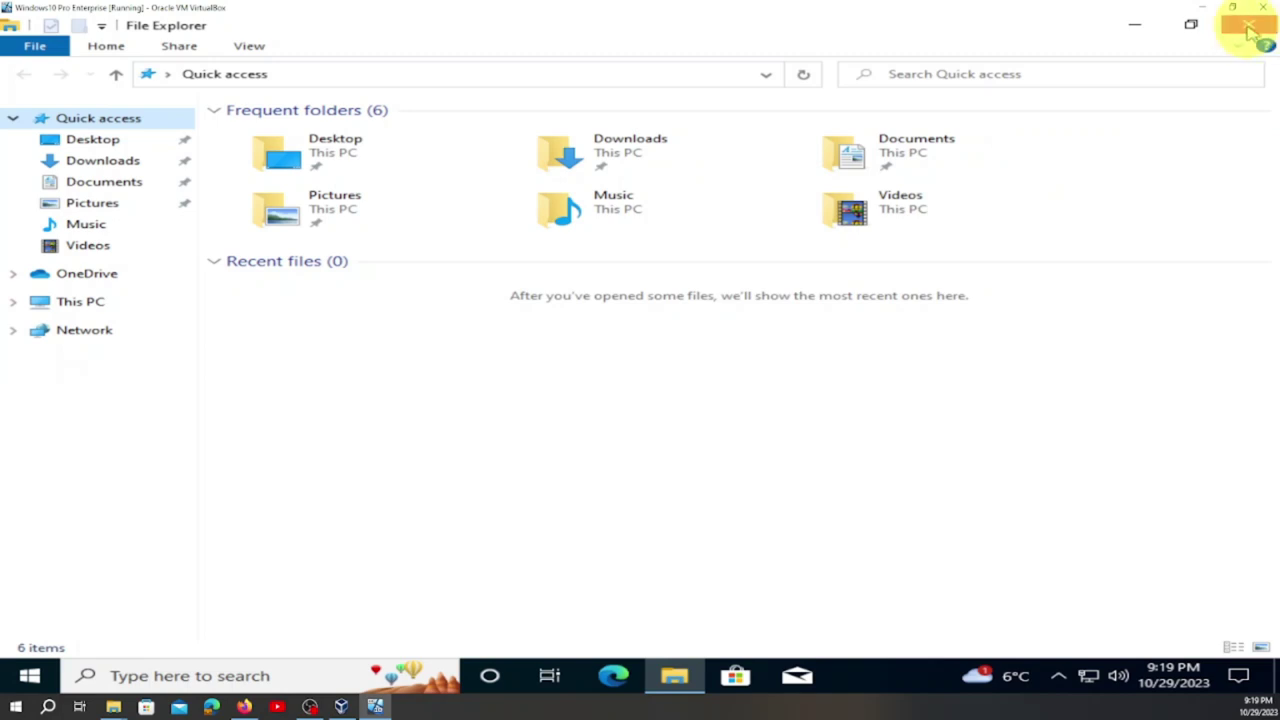
{"action": "left_click", "coordinate": [1244, 32]}
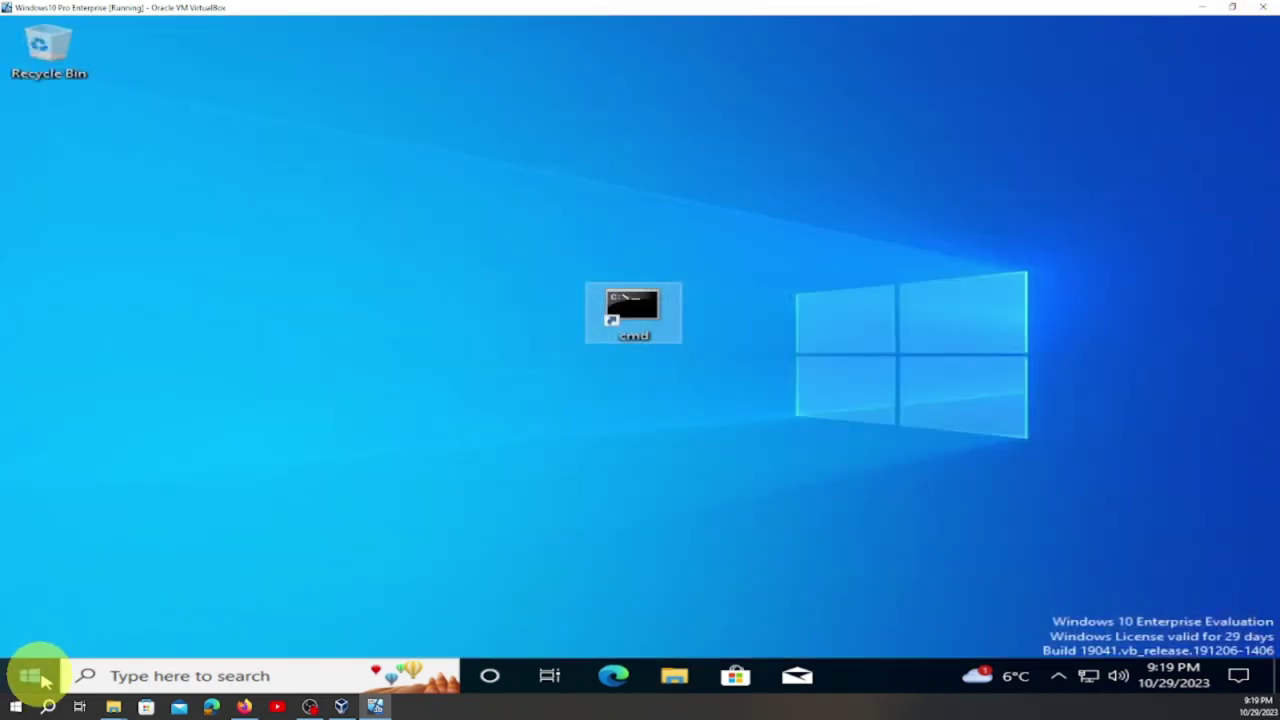
{"action": "left_click", "coordinate": [42, 678]}
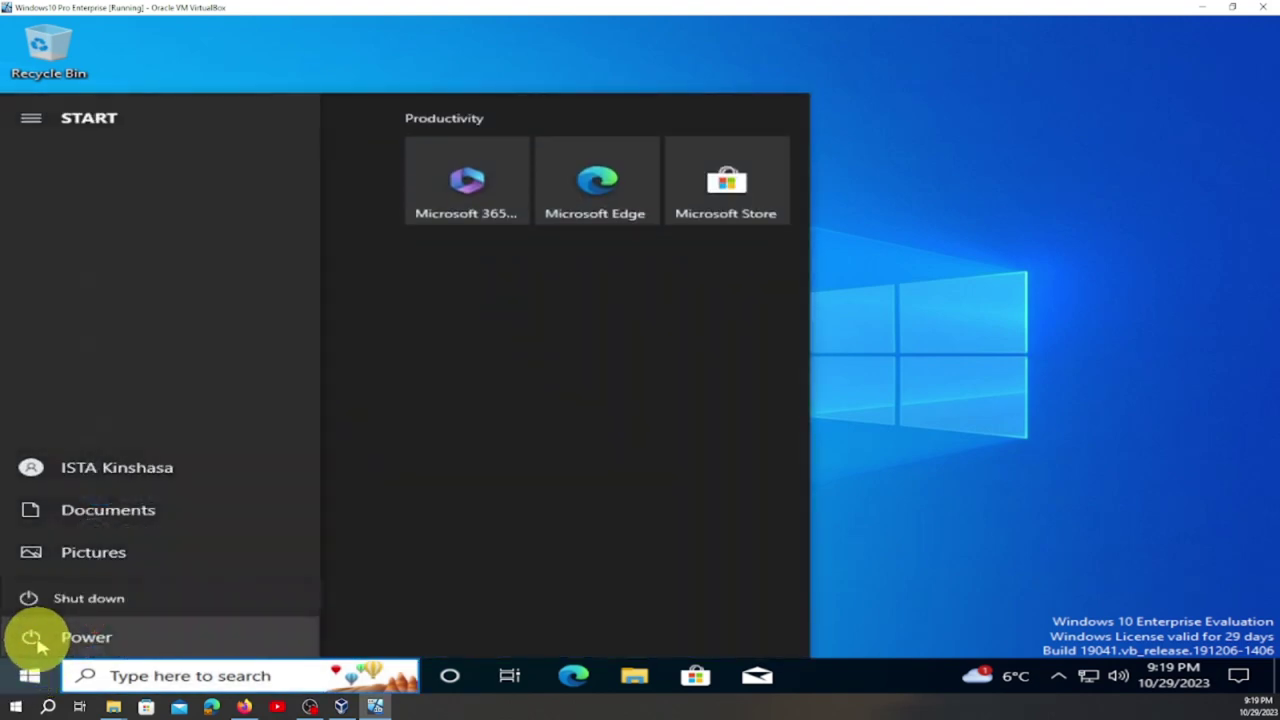
{"action": "left_click", "coordinate": [30, 637]}
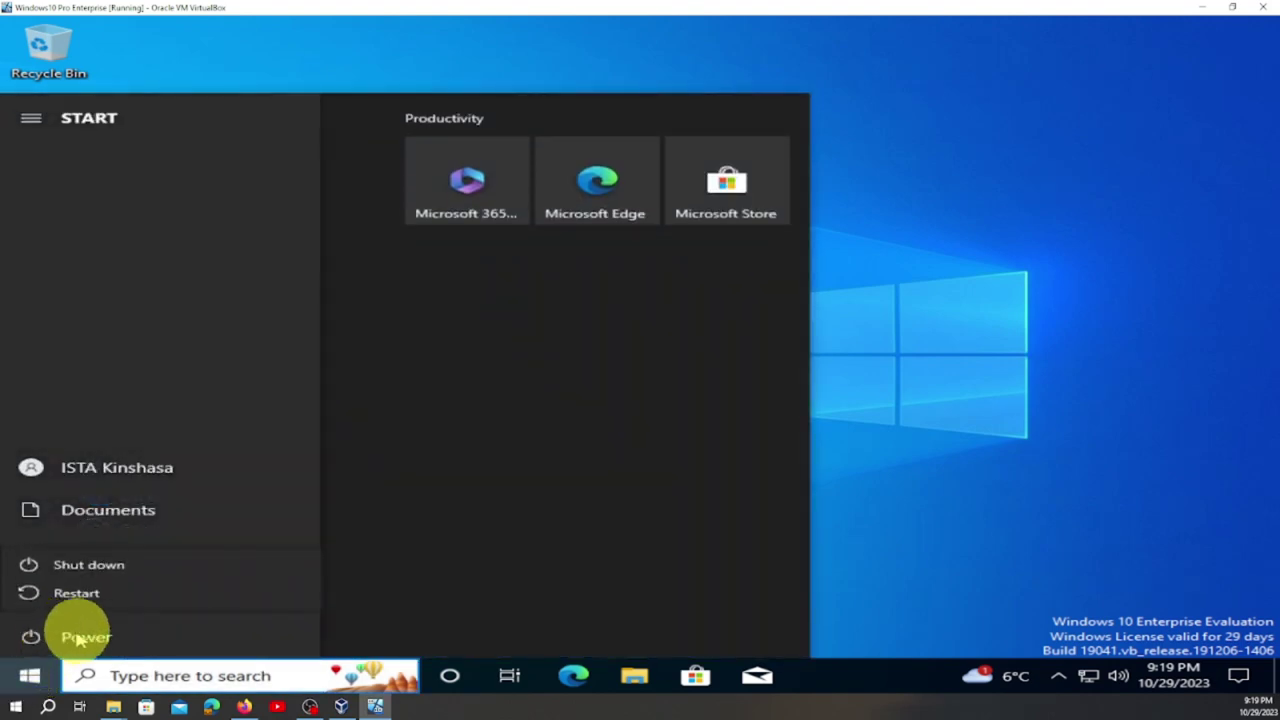
{"action": "left_click", "coordinate": [115, 594]}
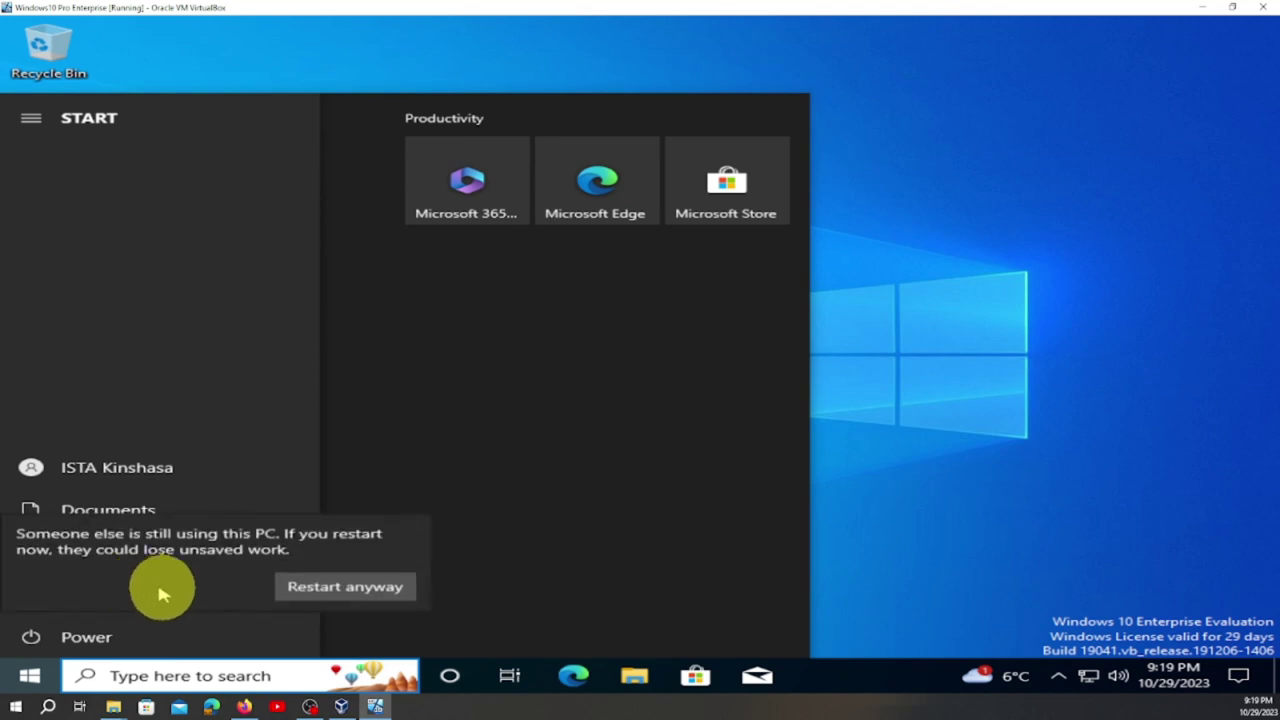
{"action": "left_click", "coordinate": [324, 590]}
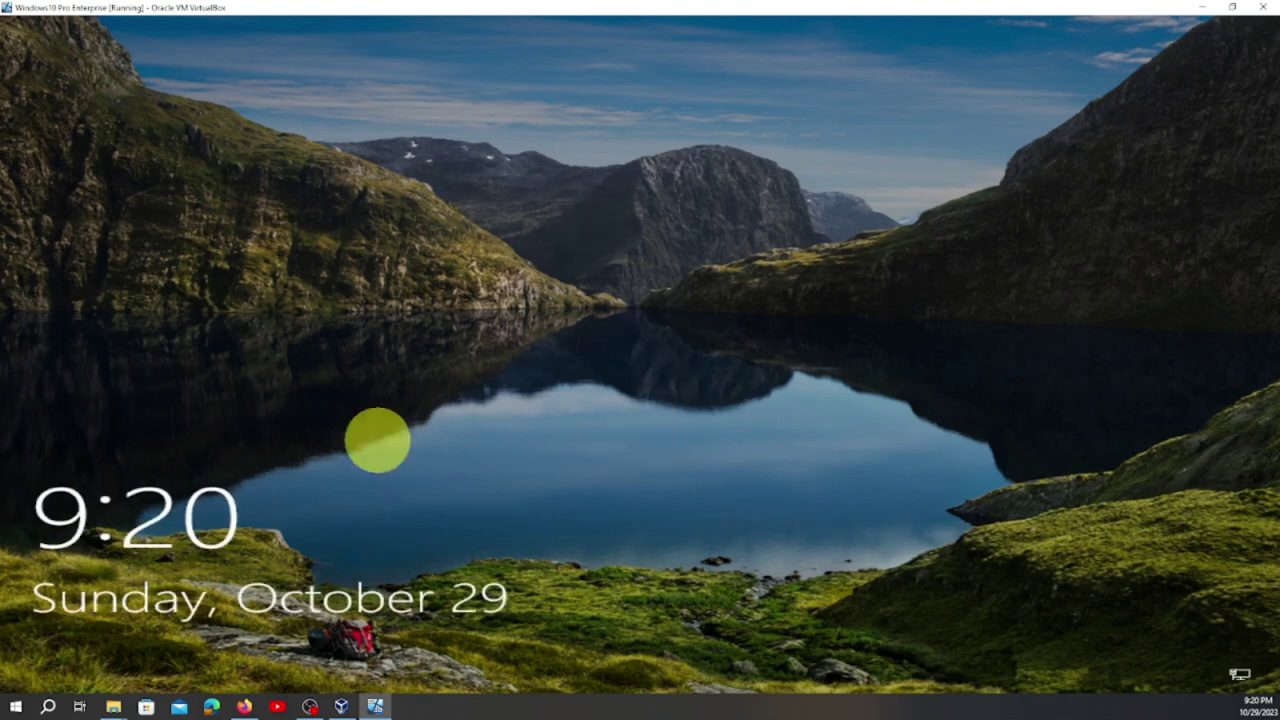
Dismiss the lock screen and sign in to the Benguela account with its password
{"action": "left_click", "coordinate": [337, 409]}
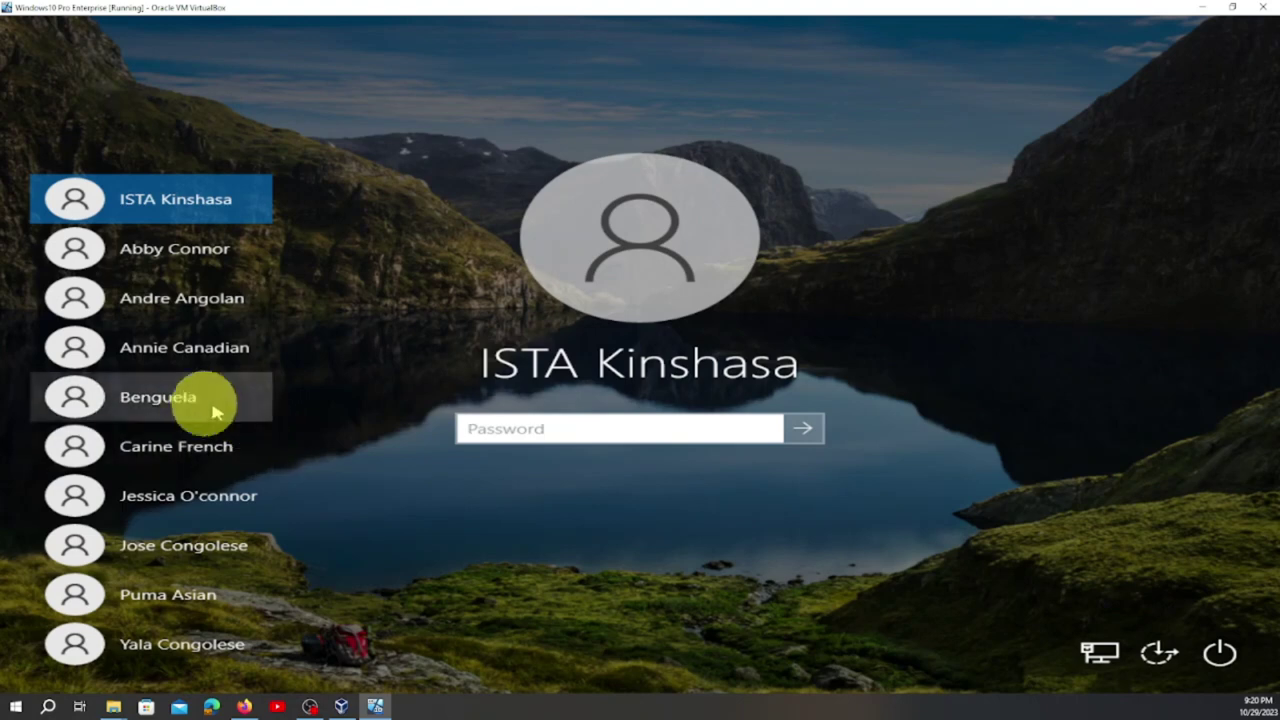
{"action": "left_click", "coordinate": [212, 400]}
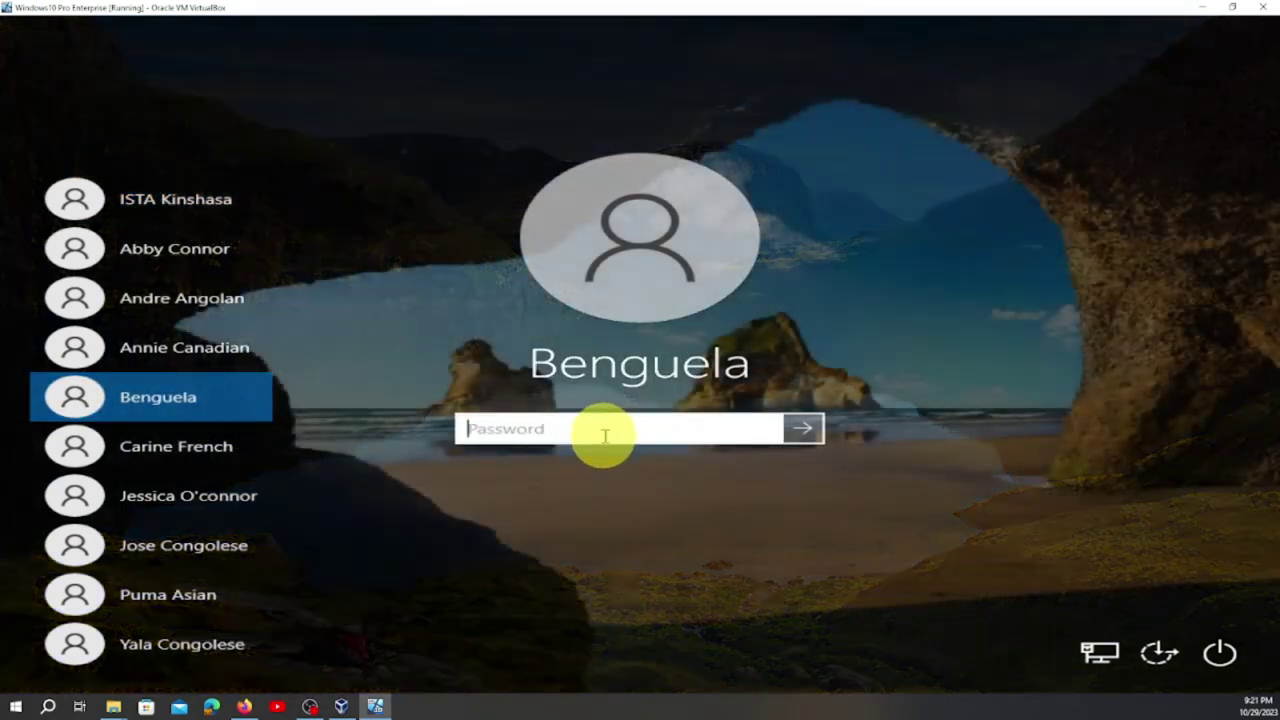
{"action": "left_click", "coordinate": [605, 433]}
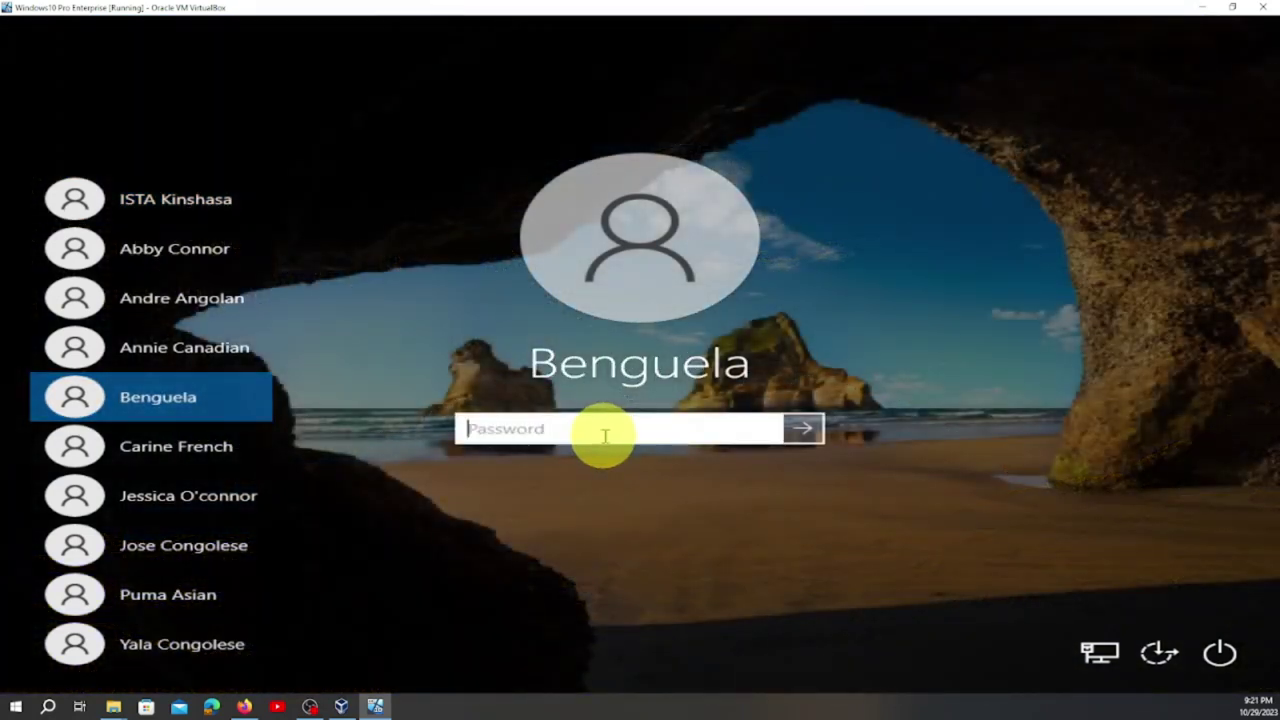
{"action": "key", "text": "Return"}
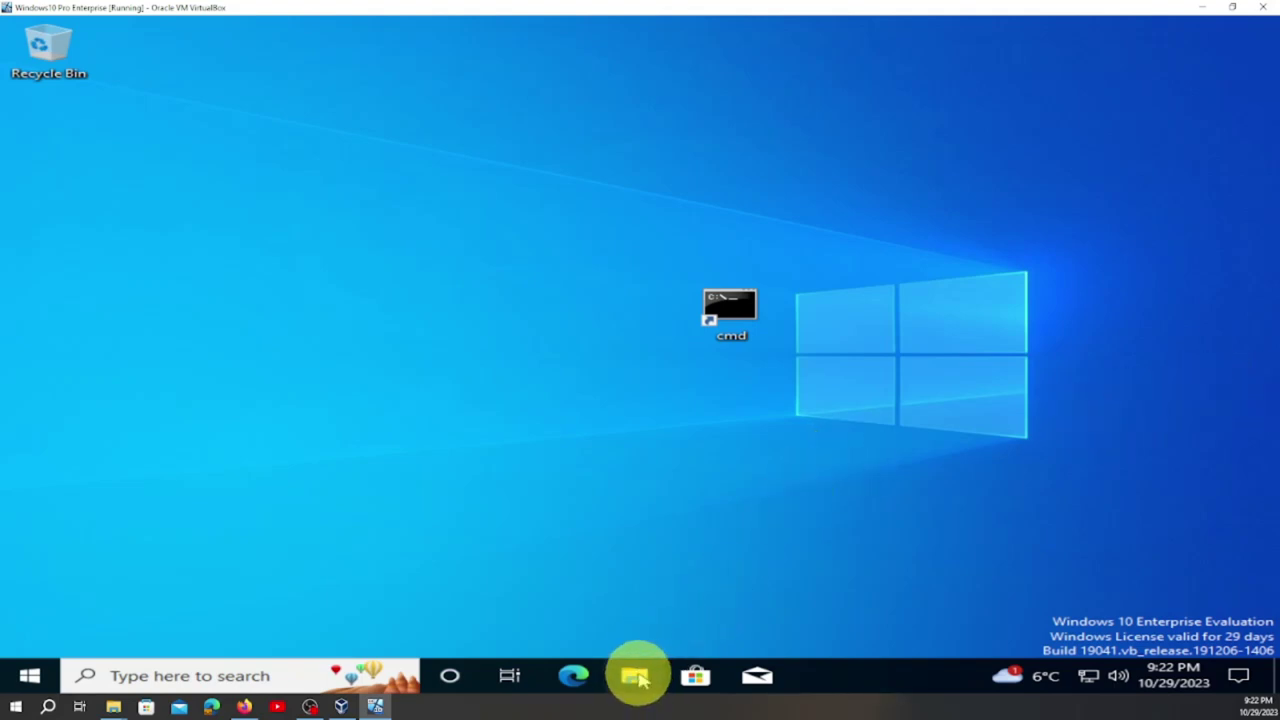
Open Computer Management for This PC from File Explorer, maximize it and display the Users folder of Local Users and Groups
{"action": "left_click", "coordinate": [641, 678]}
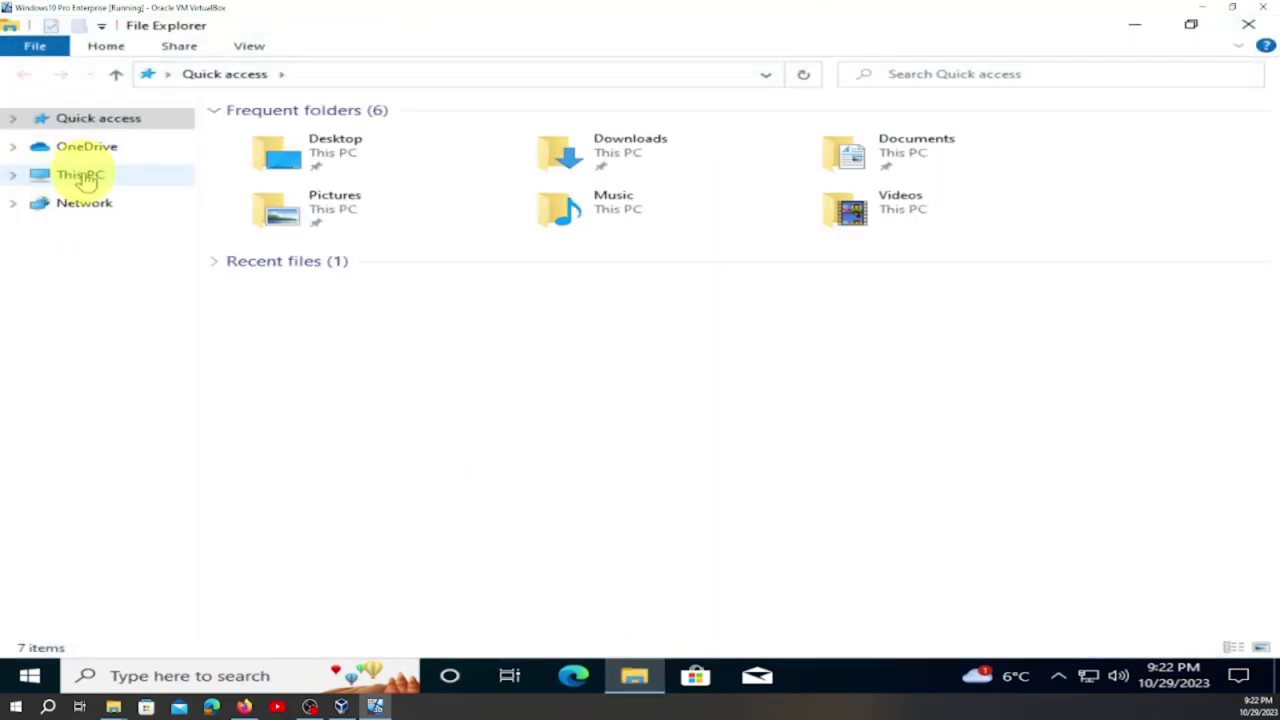
{"action": "right_click", "coordinate": [86, 178]}
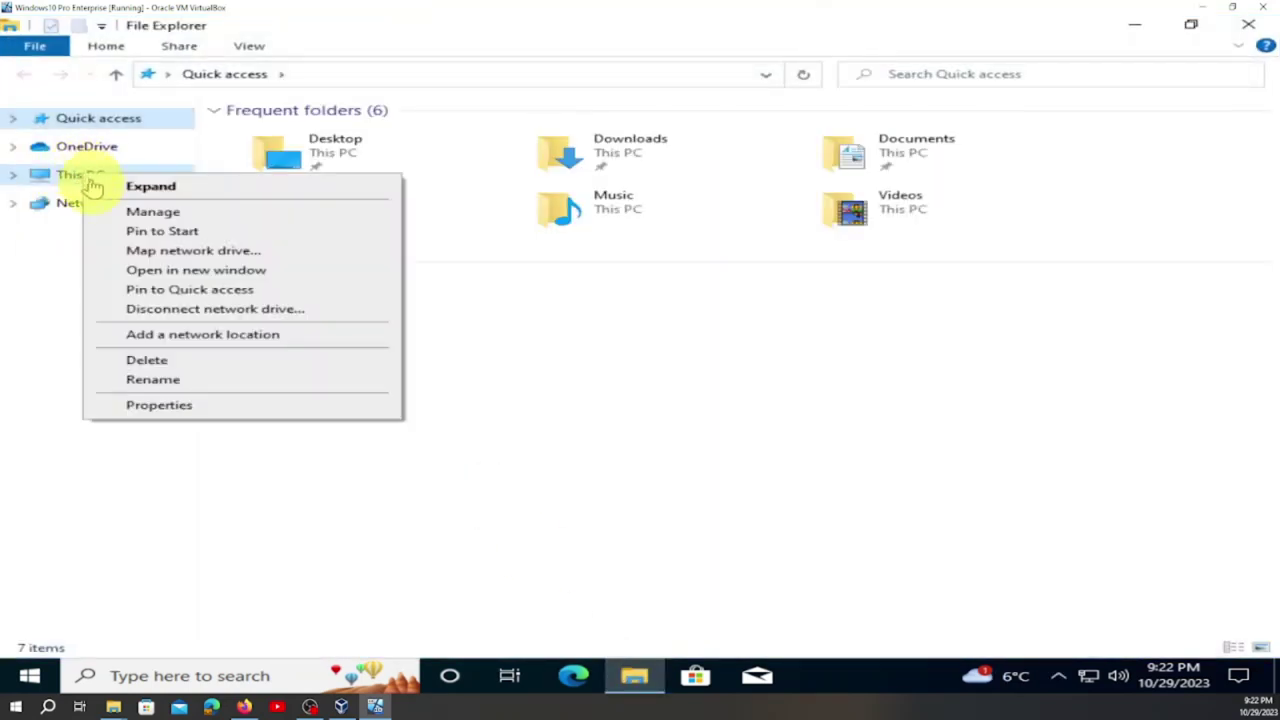
{"action": "left_click", "coordinate": [153, 214]}
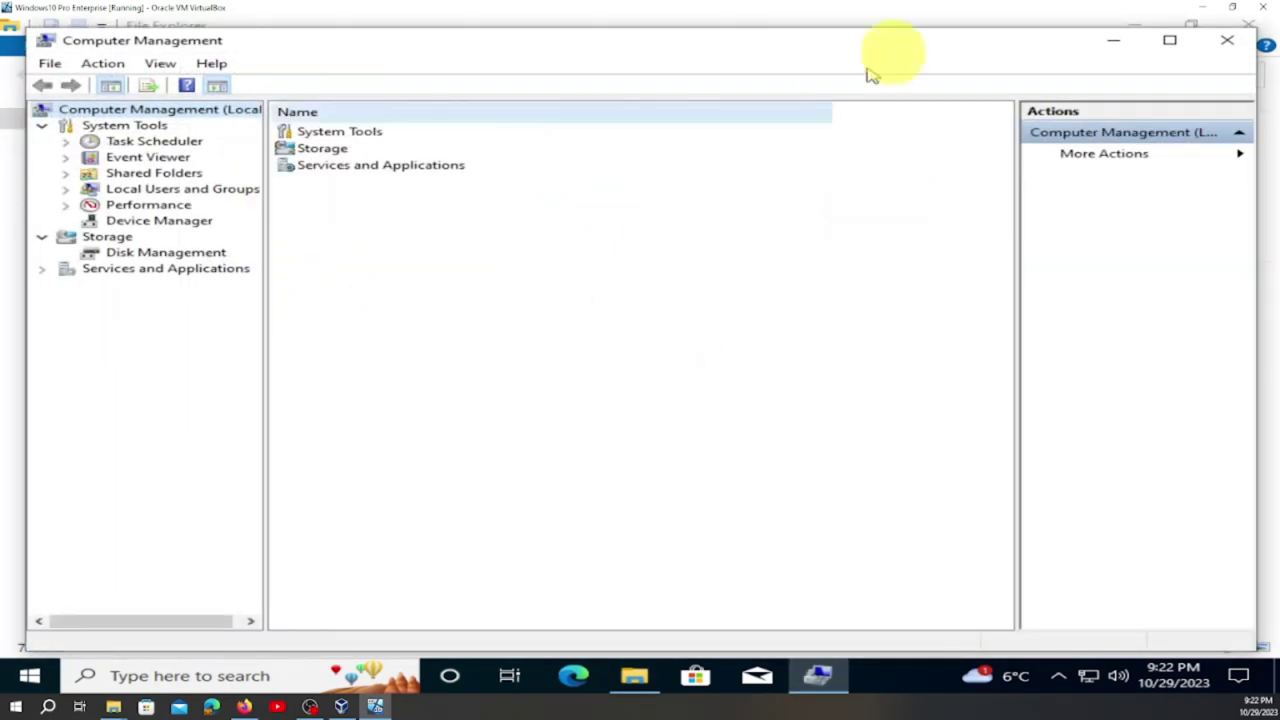
{"action": "left_click", "coordinate": [1170, 40]}
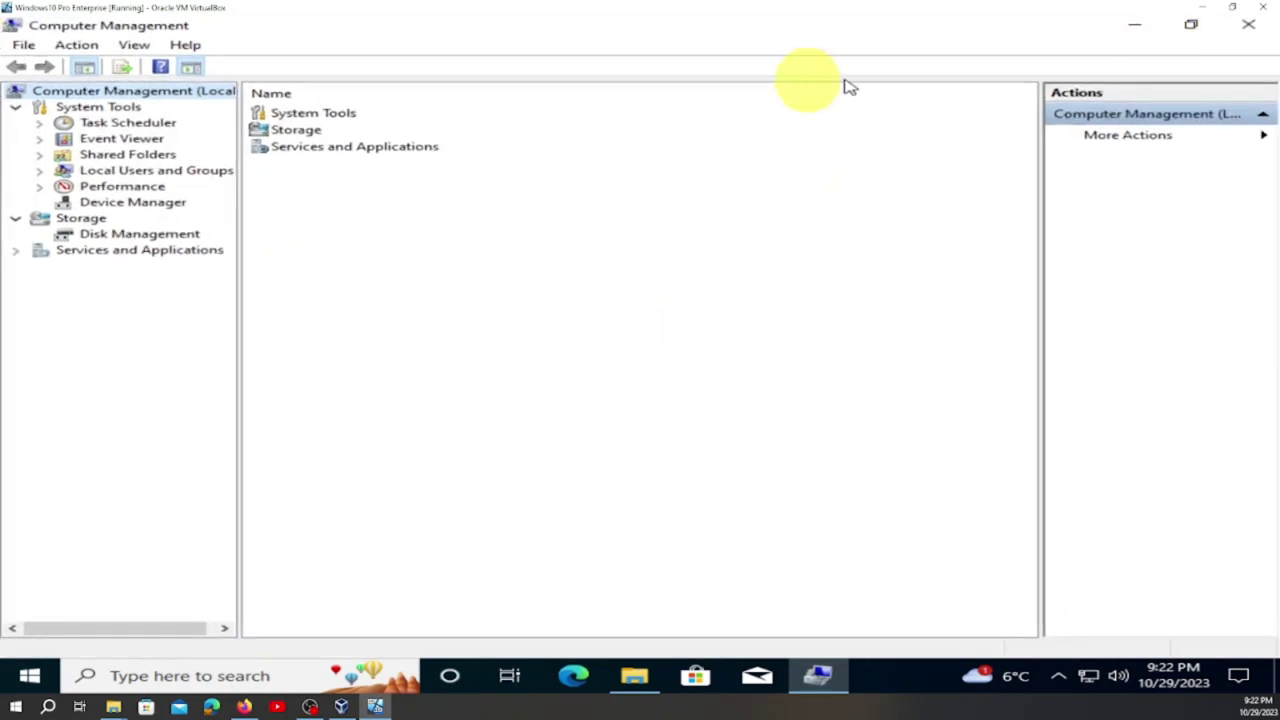
{"action": "double_click", "coordinate": [145, 172]}
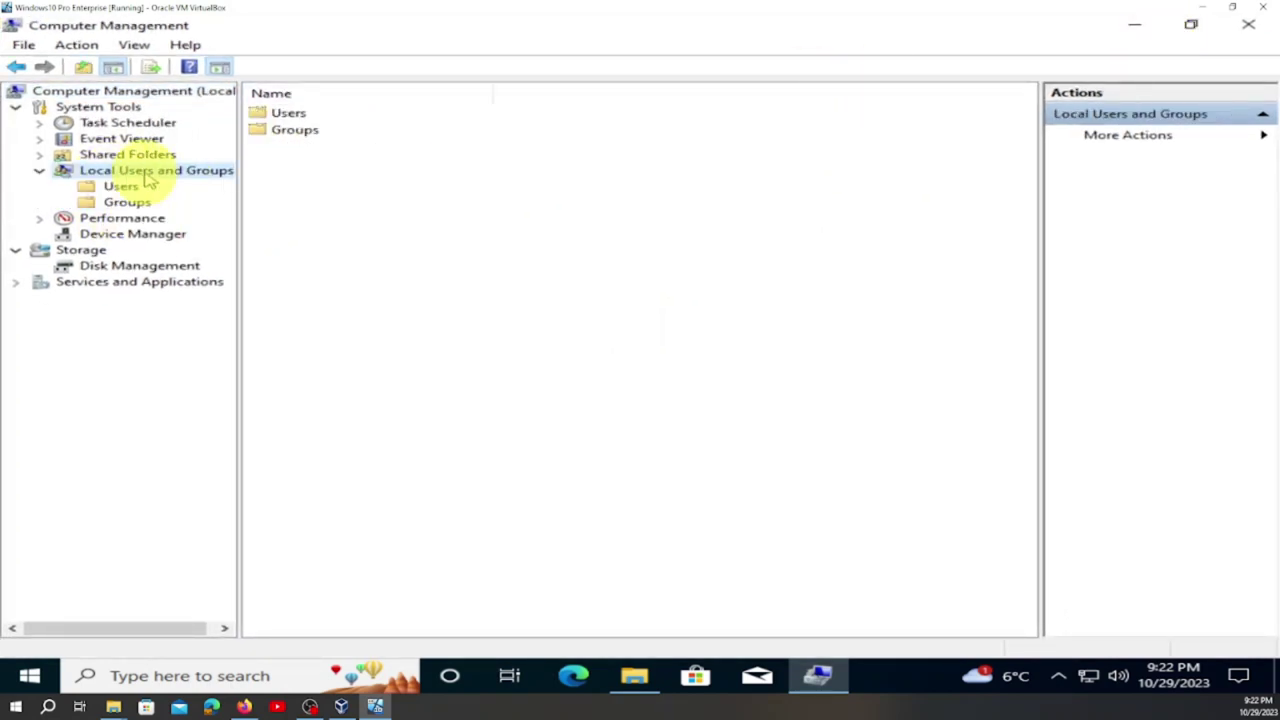
{"action": "double_click", "coordinate": [296, 115]}
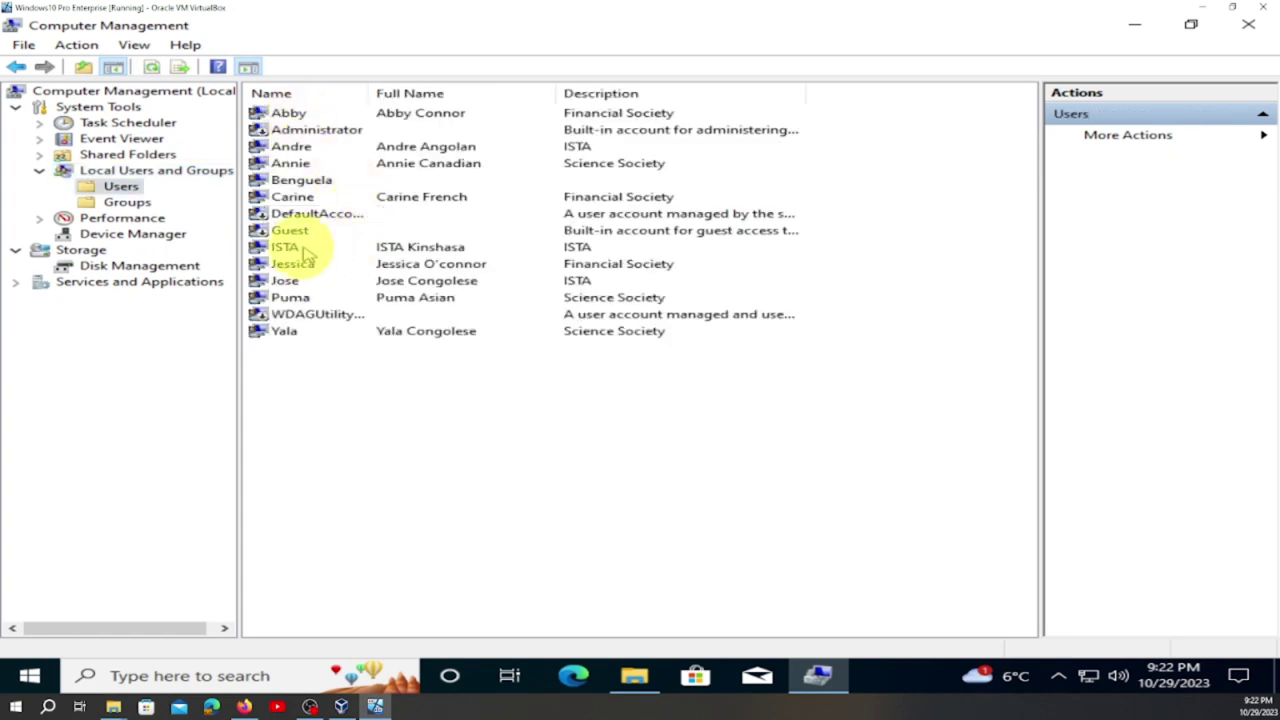
Start a password reset for the ISTA user, proceed past the data-loss warning and enter the new account password
{"action": "right_click", "coordinate": [294, 247]}
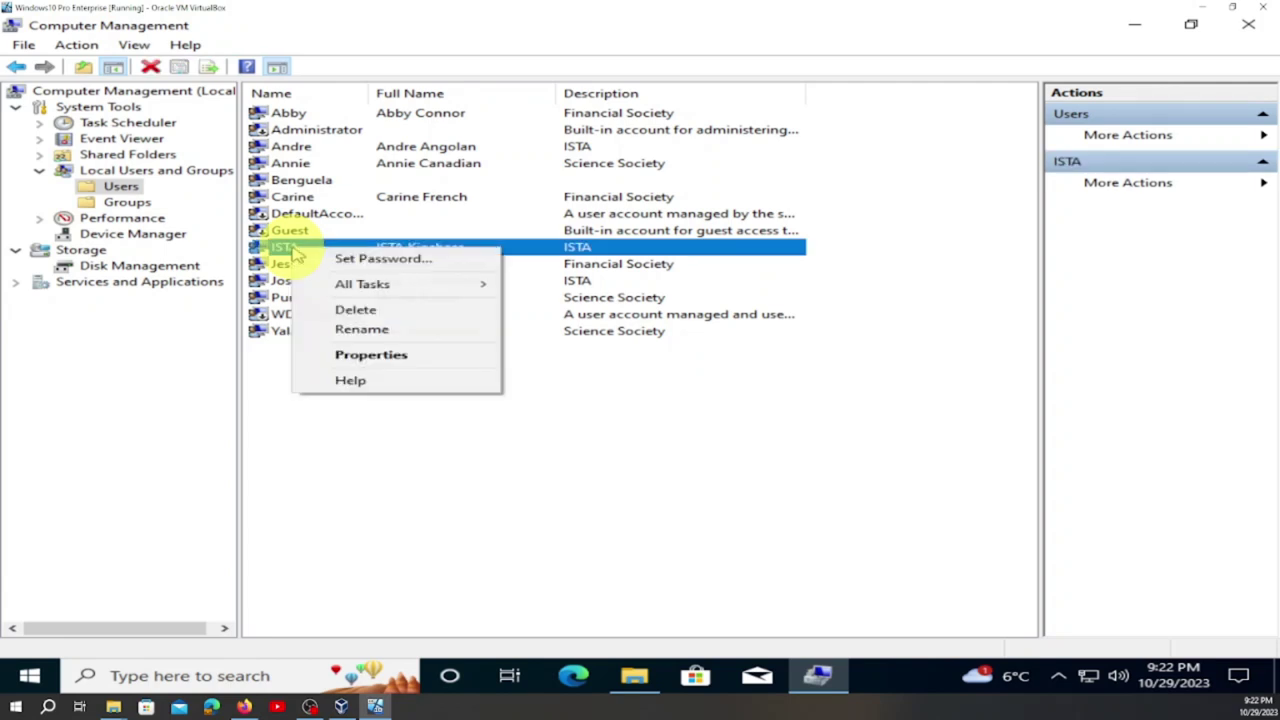
{"action": "left_click", "coordinate": [378, 262]}
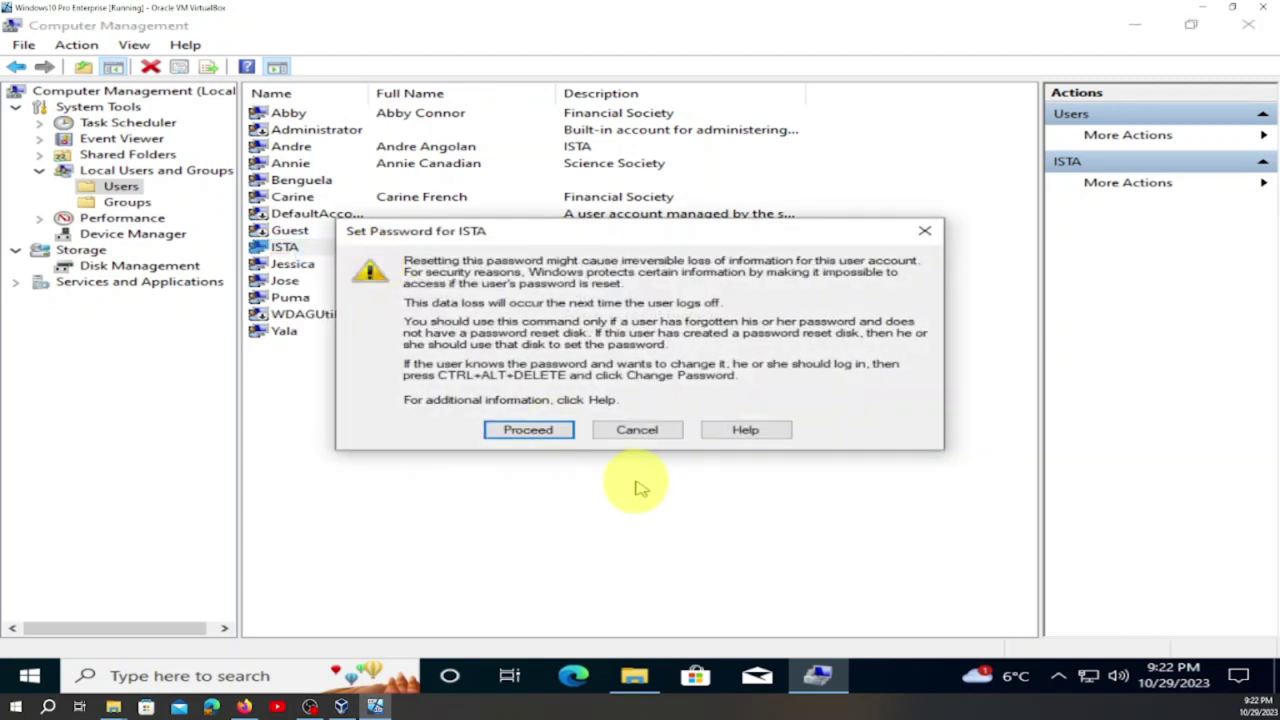
{"action": "left_click", "coordinate": [530, 430]}
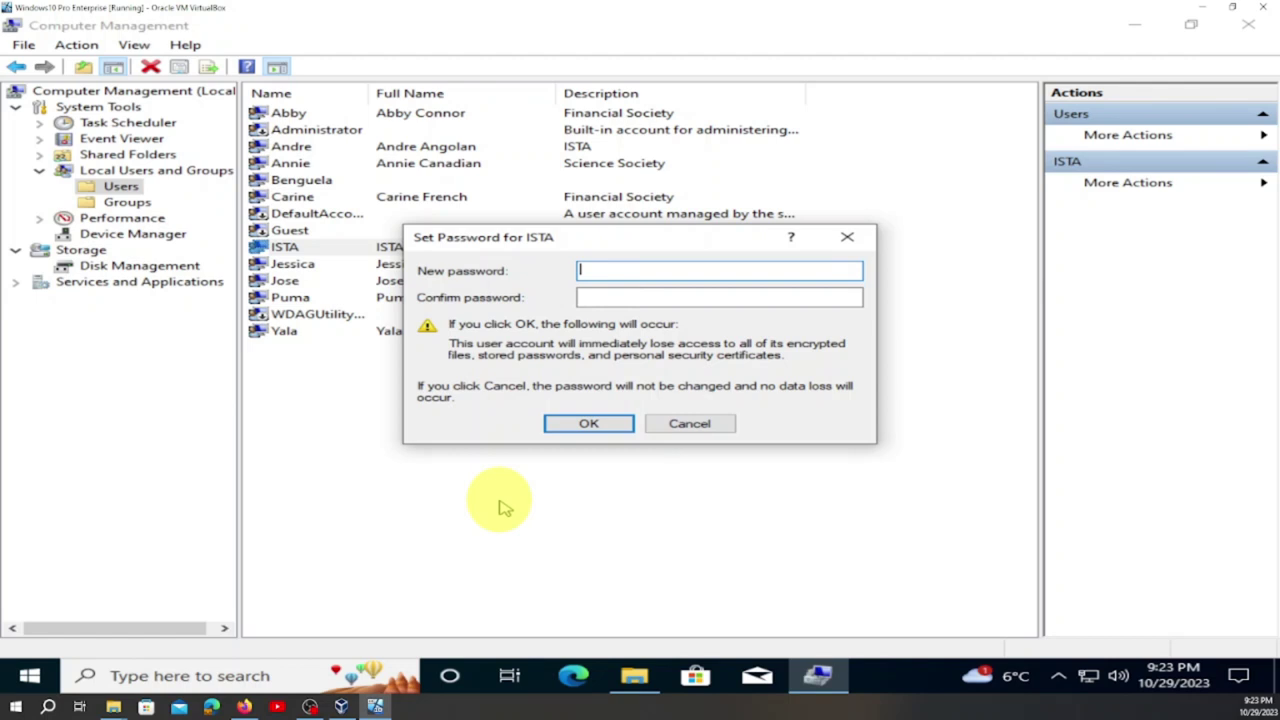
{"action": "key", "text": "Caps_Lock"}
{"action": "type", "text": "•"}
{"action": "key", "text": "BackSpace"}
{"action": "type", "text": "••"}
{"action": "key", "text": "BackSpace"}
{"action": "type", "text": "••••••"}
Repeat the new password in the confirmation field, apply it to ISTA and dismiss the message
{"action": "left_click", "coordinate": [614, 298]}
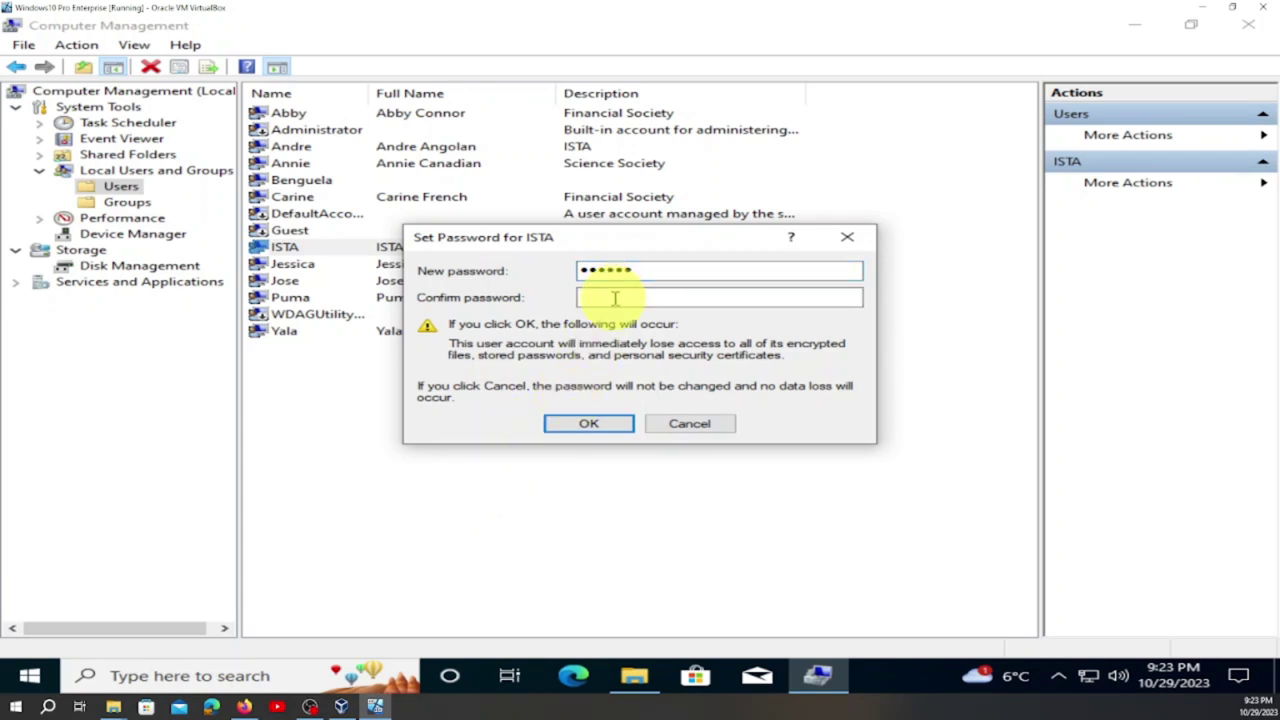
{"action": "type", "text": "••"}
{"action": "left_click", "coordinate": [588, 424]}
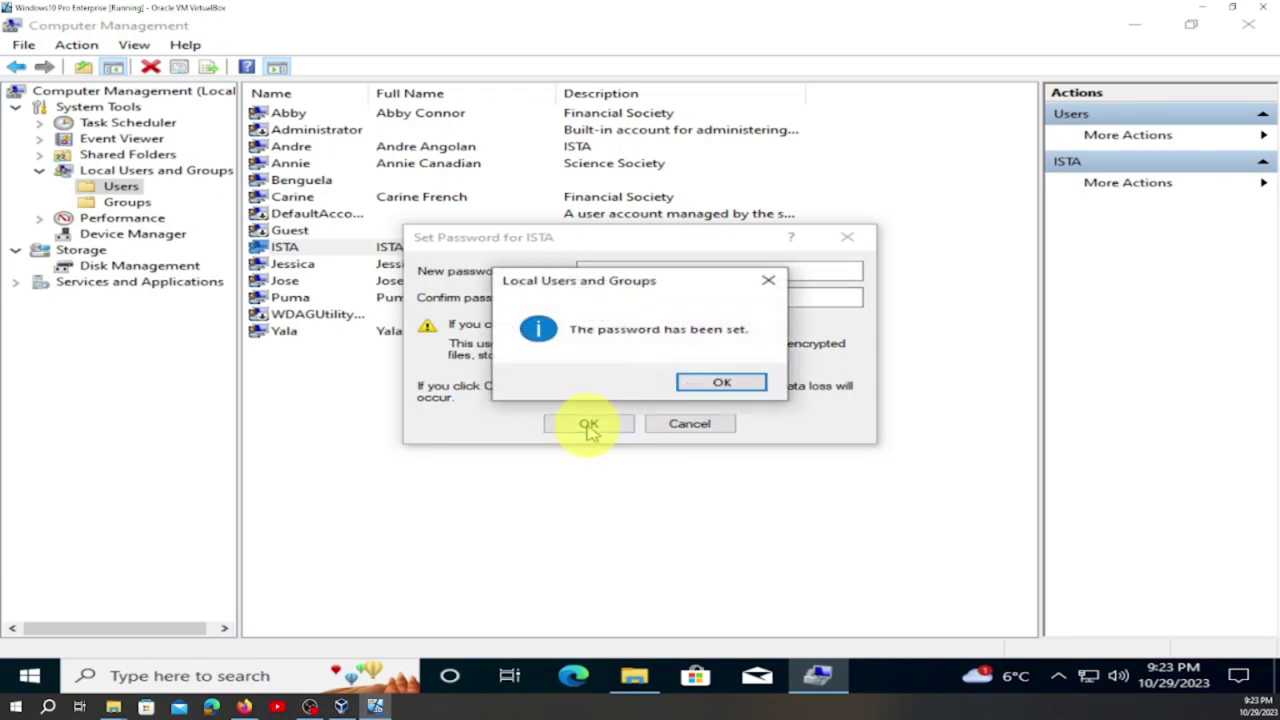
{"action": "left_click", "coordinate": [722, 383]}
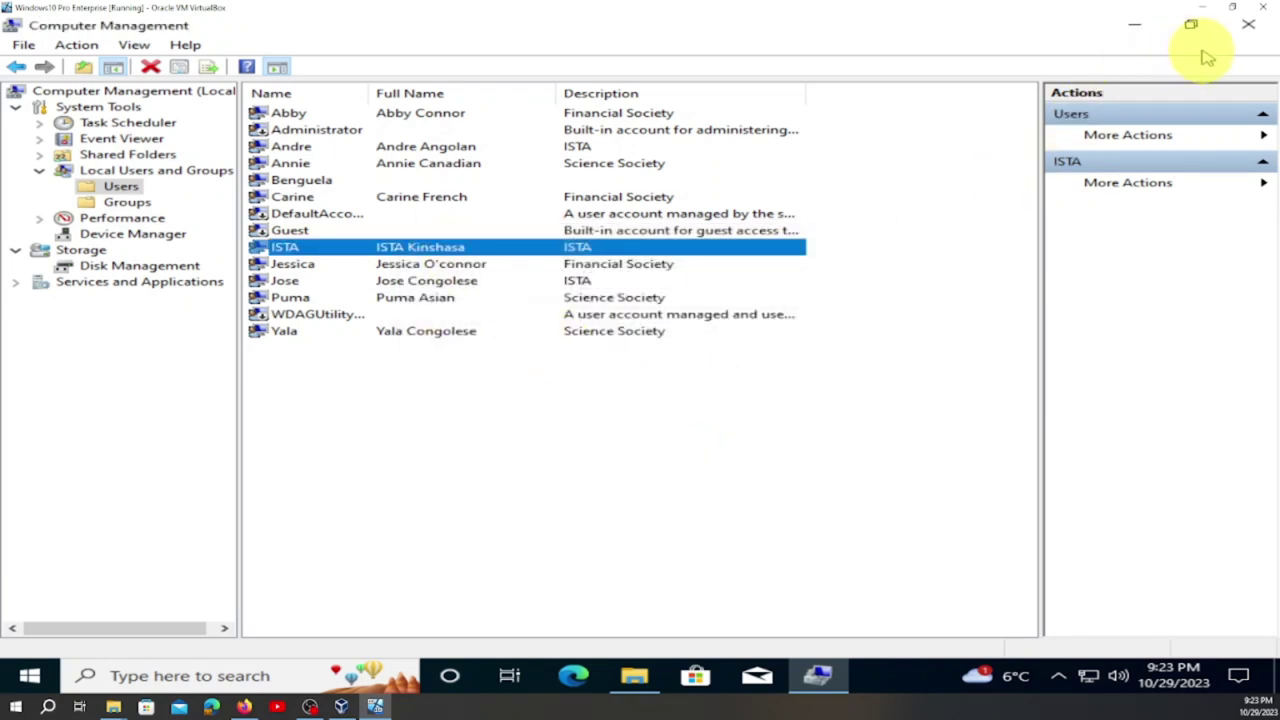
Close the management and Explorer windows, and restart the virtual machine anyway despite the other signed-in user
{"action": "left_click", "coordinate": [1250, 28]}
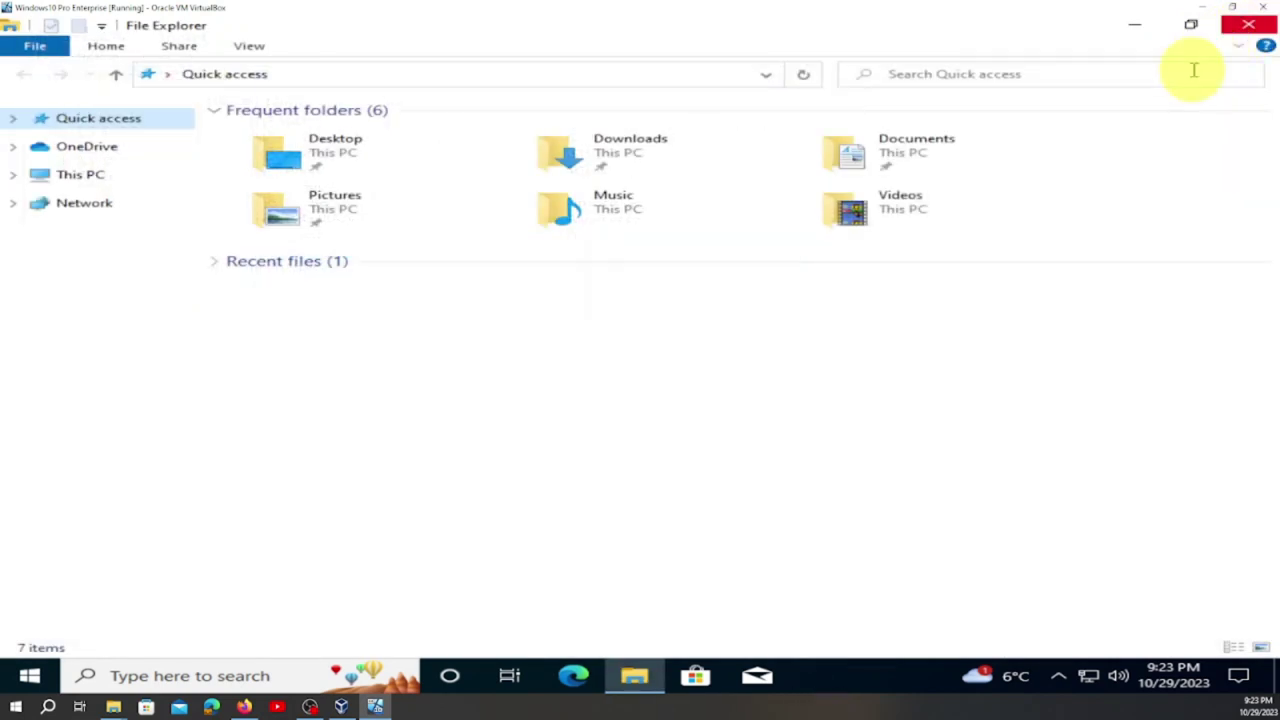
{"action": "left_click", "coordinate": [1249, 25]}
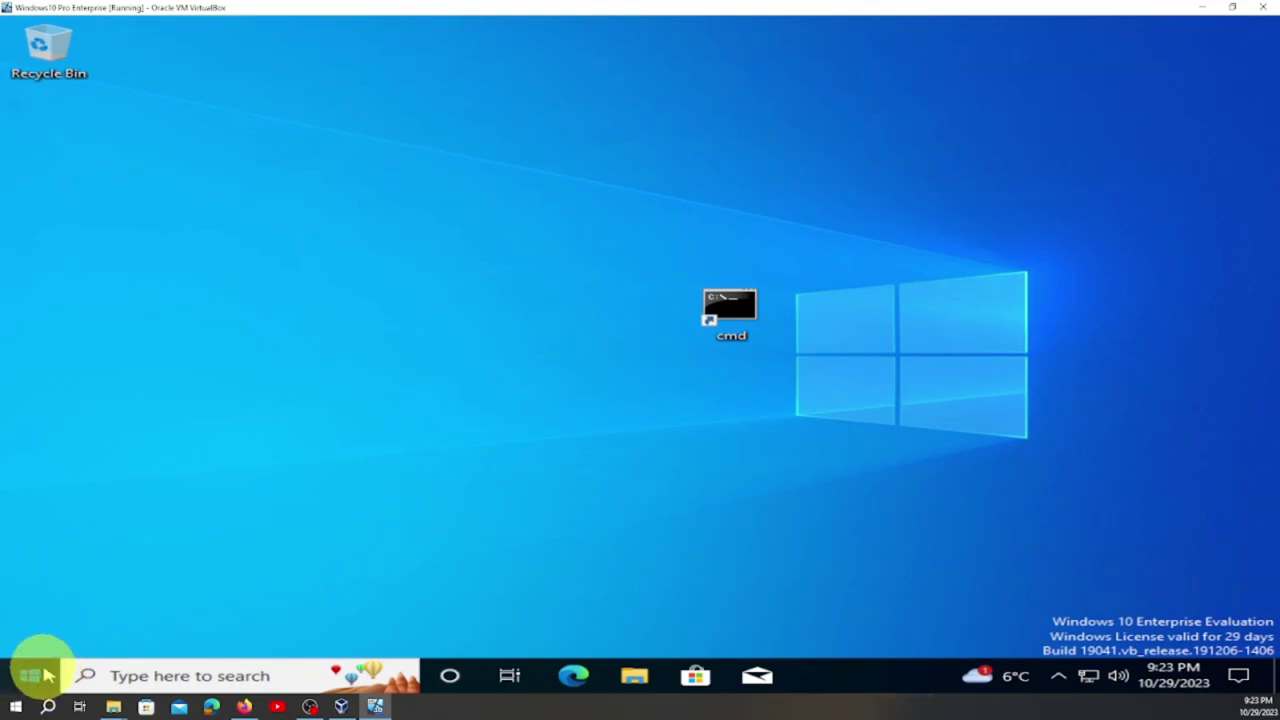
{"action": "left_click", "coordinate": [45, 676]}
{"action": "left_click", "coordinate": [33, 637]}
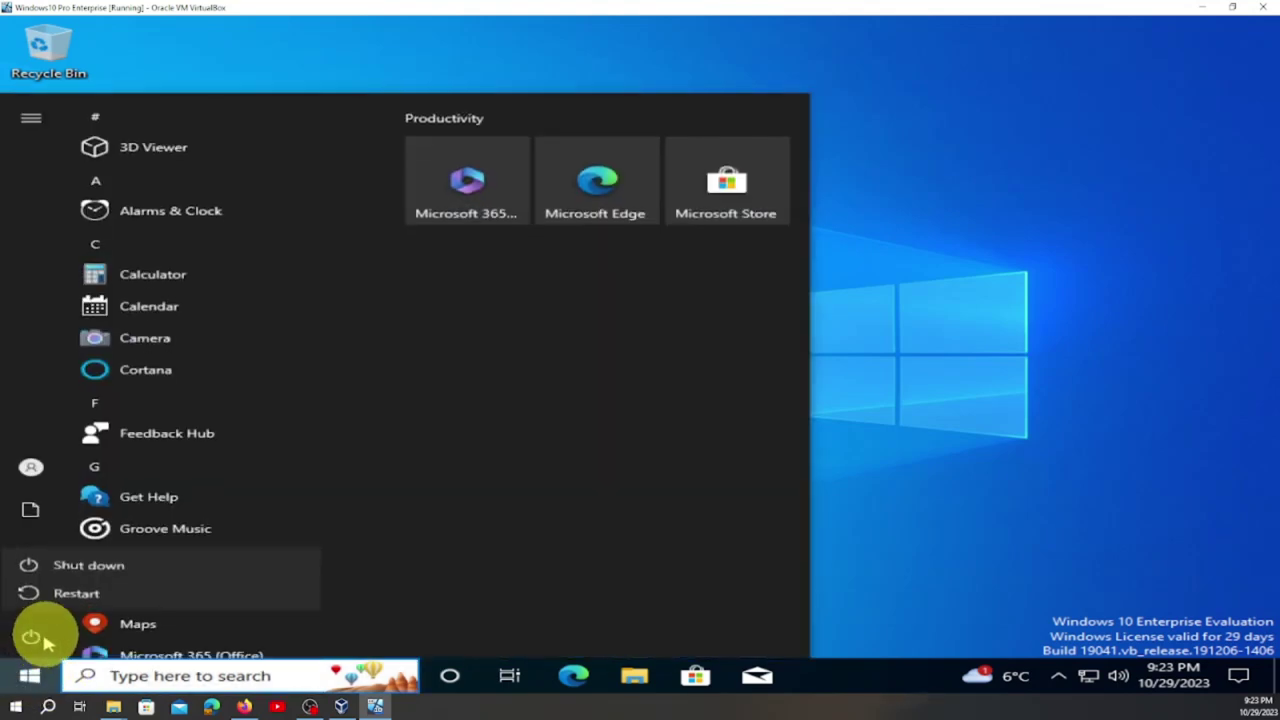
{"action": "left_click", "coordinate": [108, 590]}
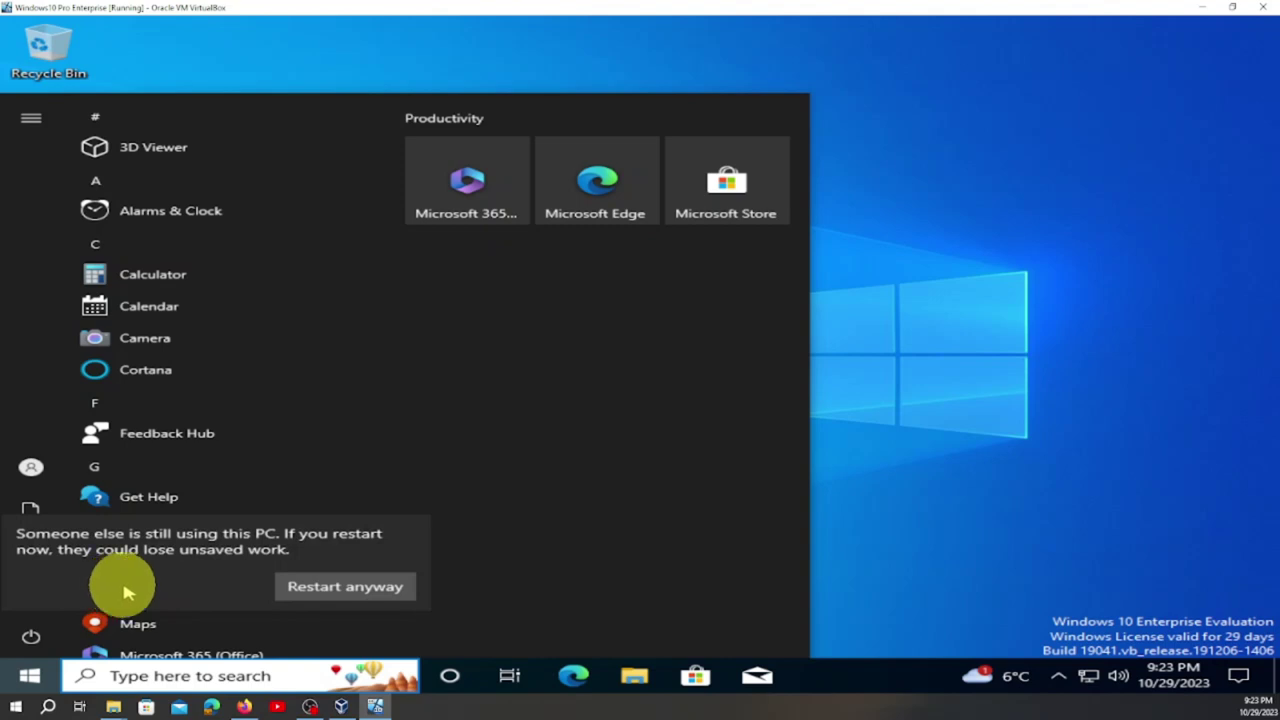
{"action": "left_click", "coordinate": [343, 587]}
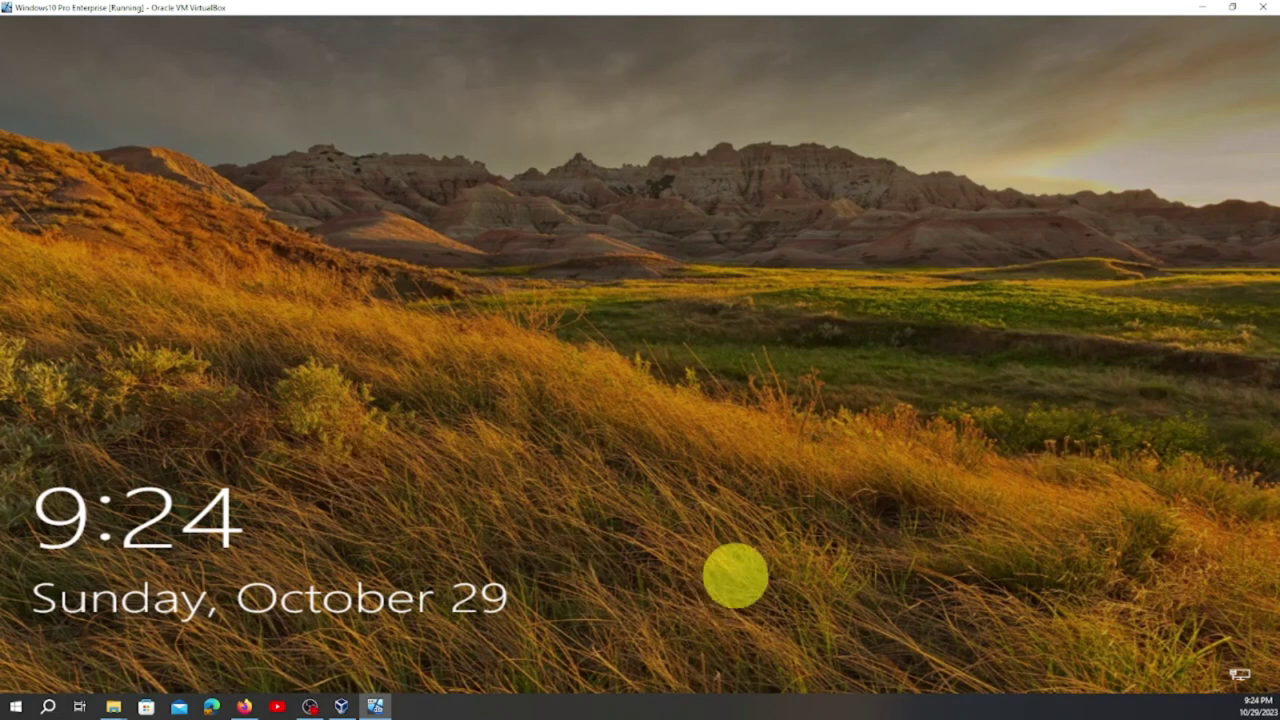
Dismiss the lock screen, choose the ISTA Kinshasa account and enter its new password
{"action": "left_click", "coordinate": [721, 537]}
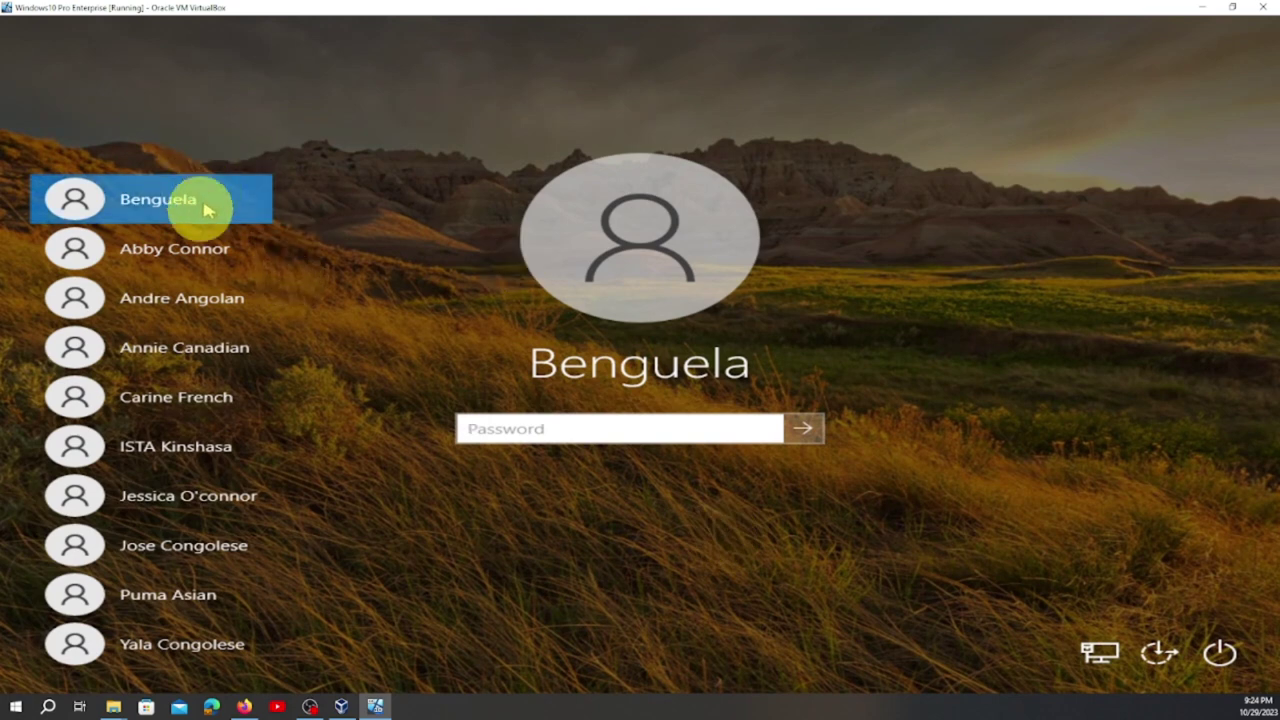
{"action": "left_click", "coordinate": [225, 460]}
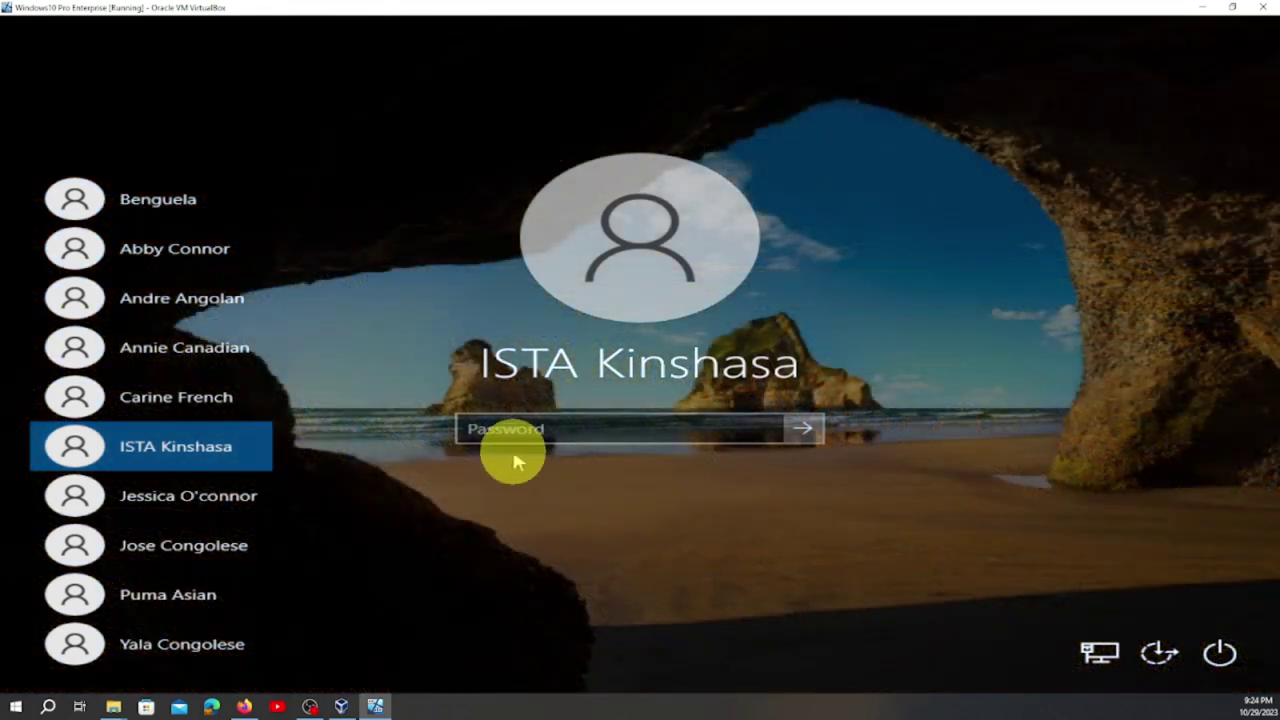
{"action": "left_click", "coordinate": [512, 430]}
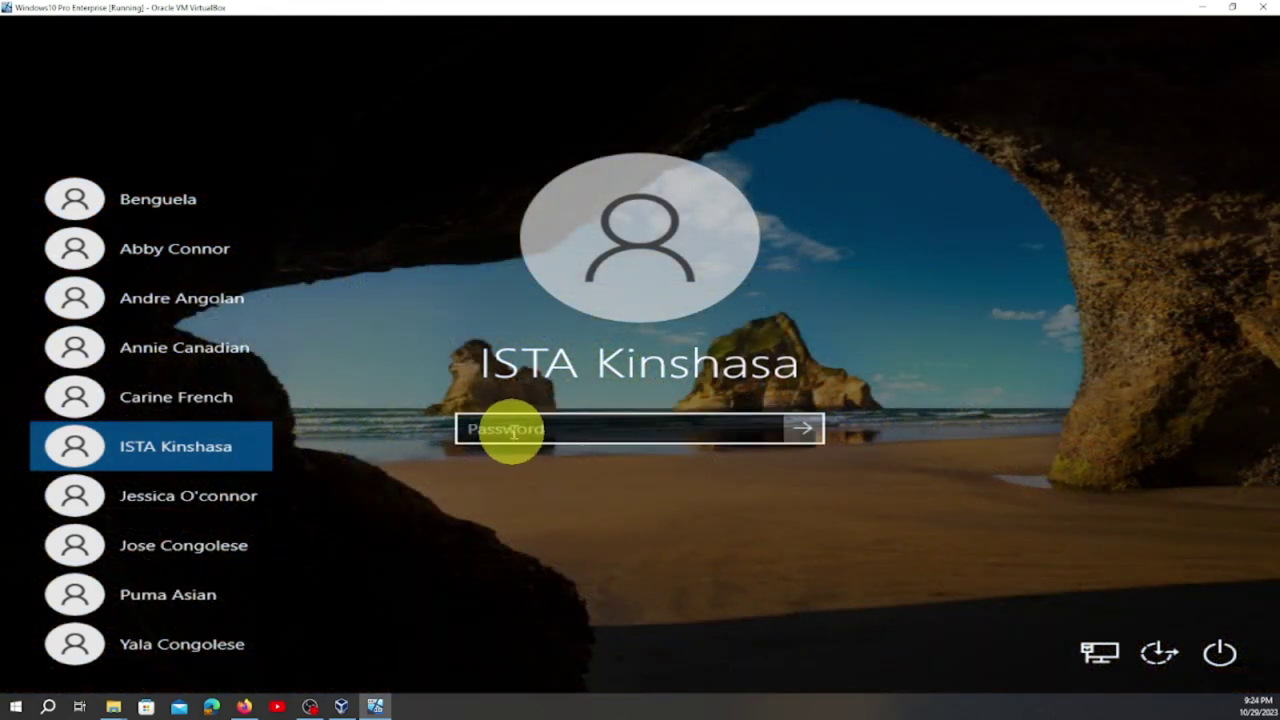
{"action": "left_click", "coordinate": [513, 426]}
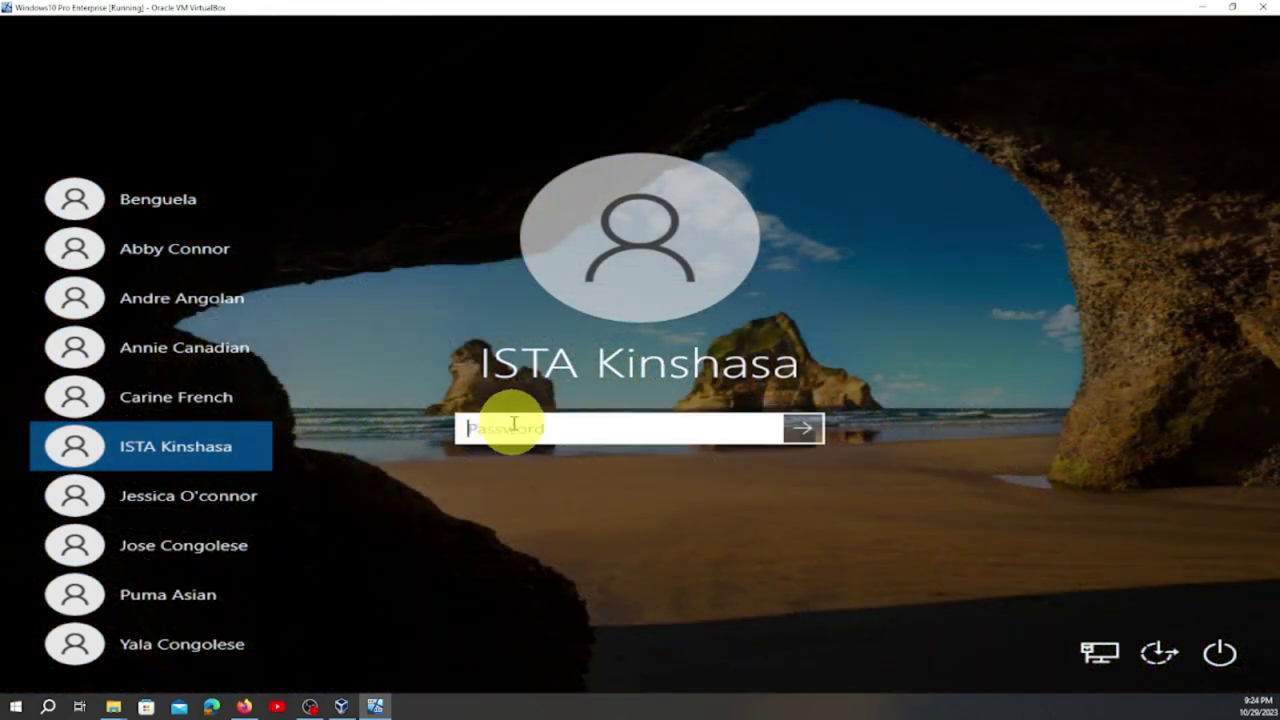
{"action": "type", "text": "••••••"}
Reveal the entered password to check it, hide it again and sign in to ISTA Kinshasa
{"action": "left_click", "coordinate": [763, 430]}
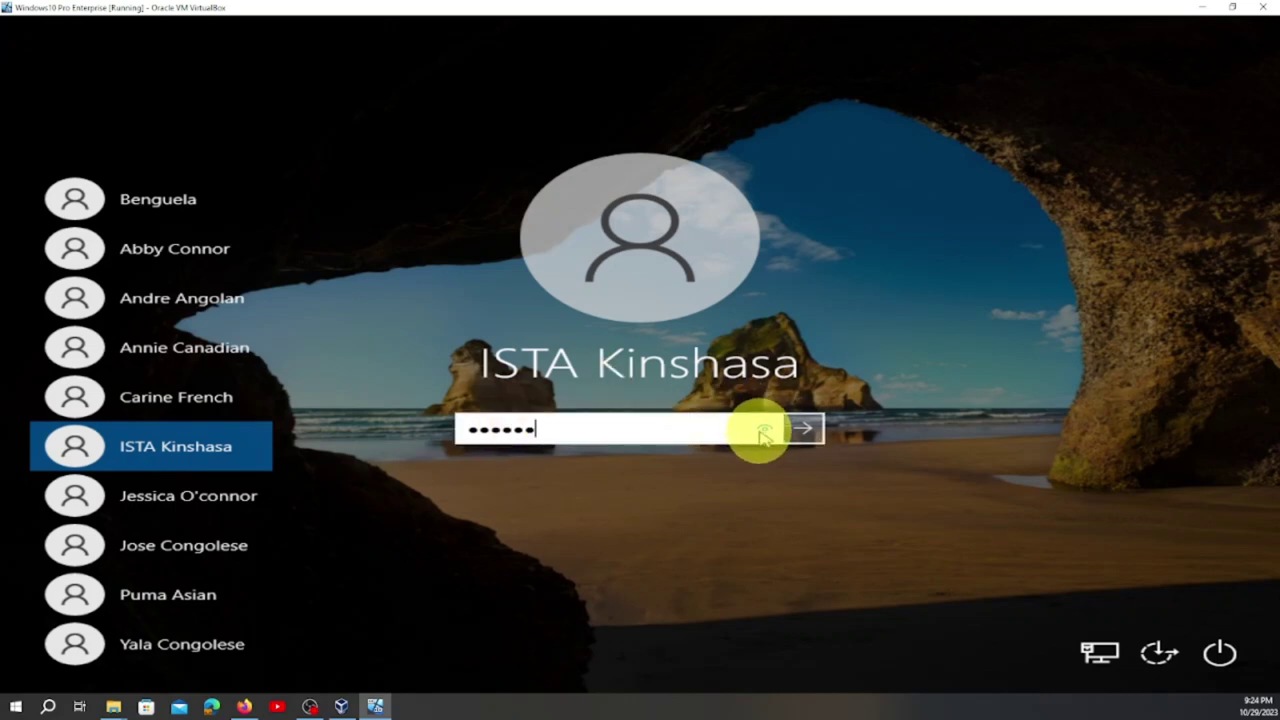
{"action": "left_click", "coordinate": [764, 433]}
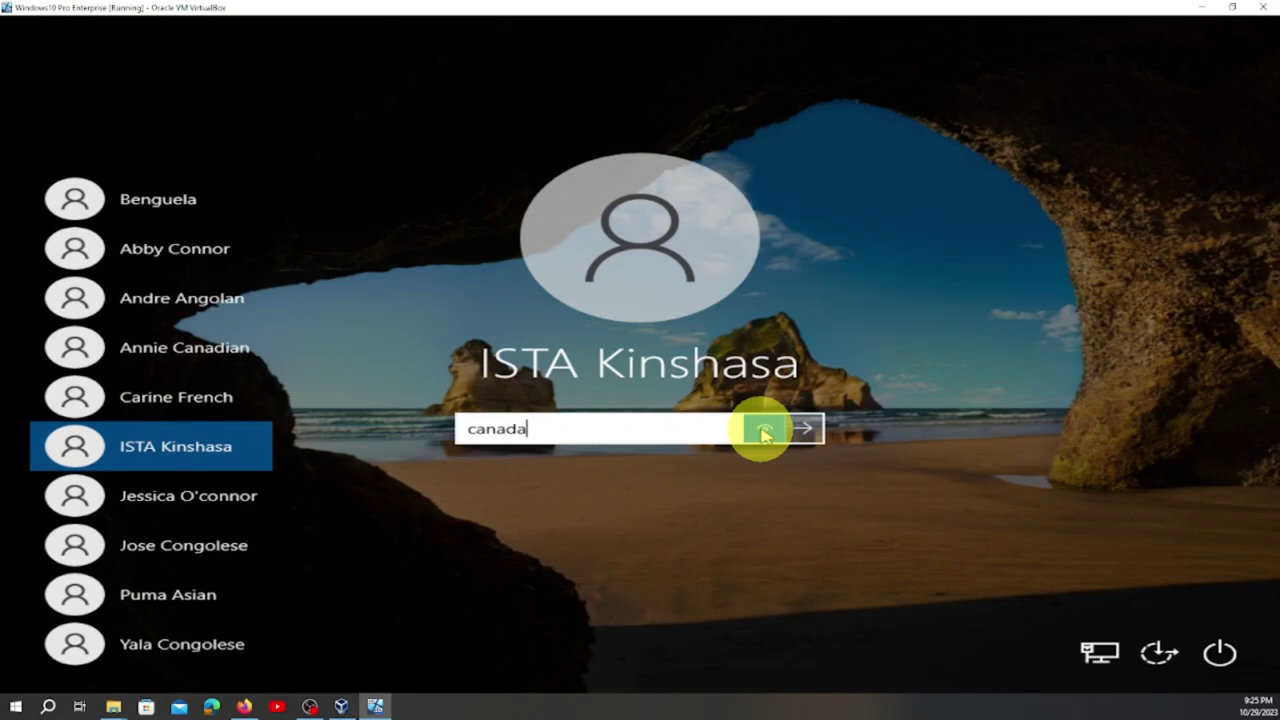
{"action": "left_click", "coordinate": [764, 430]}
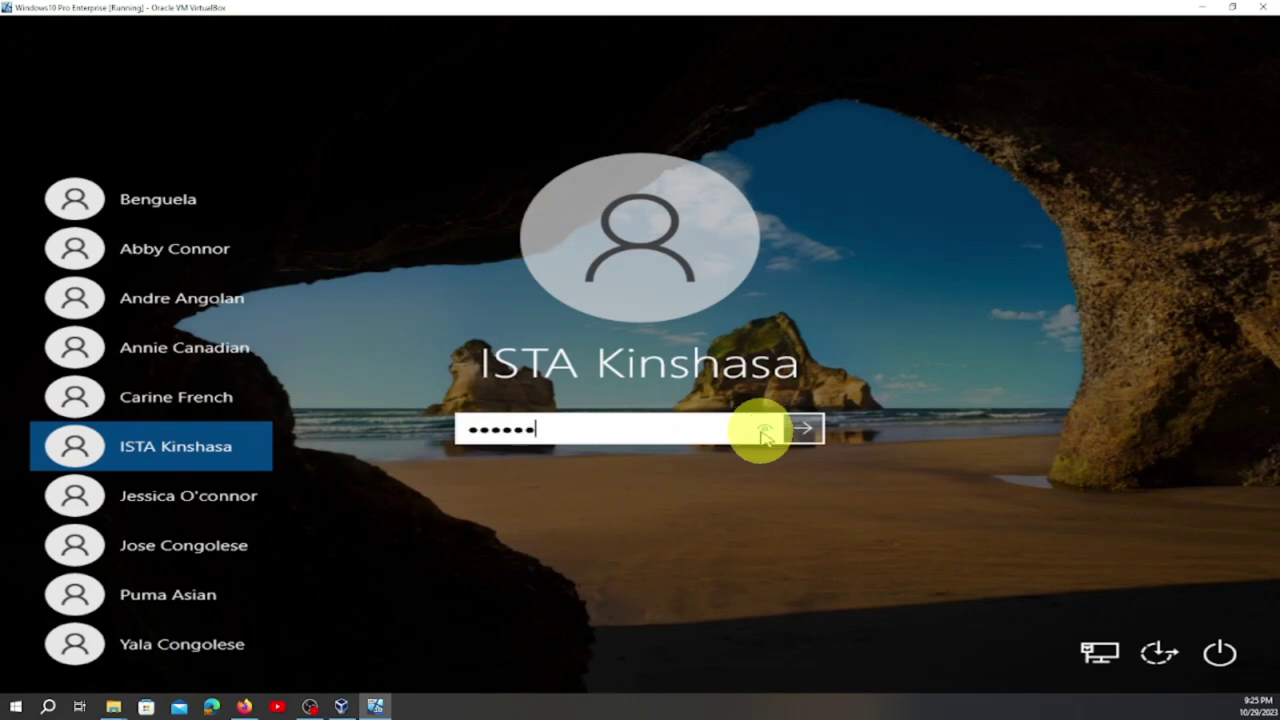
{"action": "left_click", "coordinate": [800, 430]}
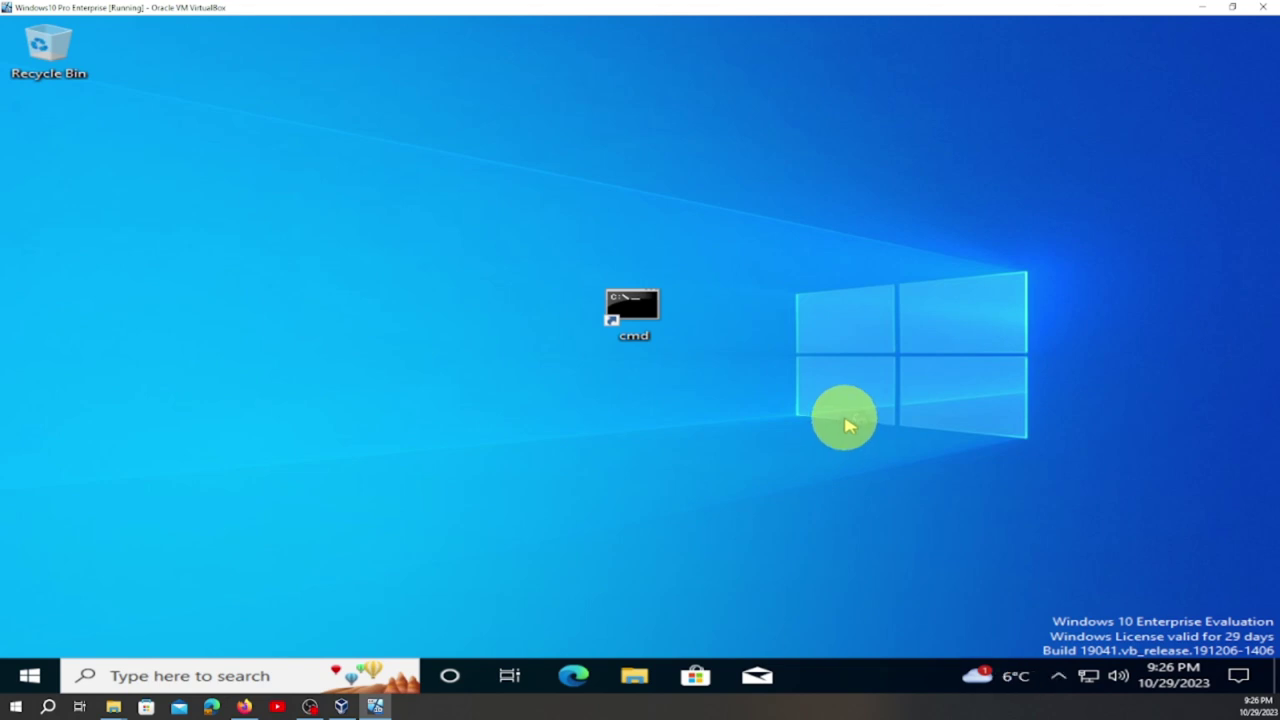
Search Windows for "control", open Control Panel and maximize its window
{"action": "left_click", "coordinate": [286, 678]}
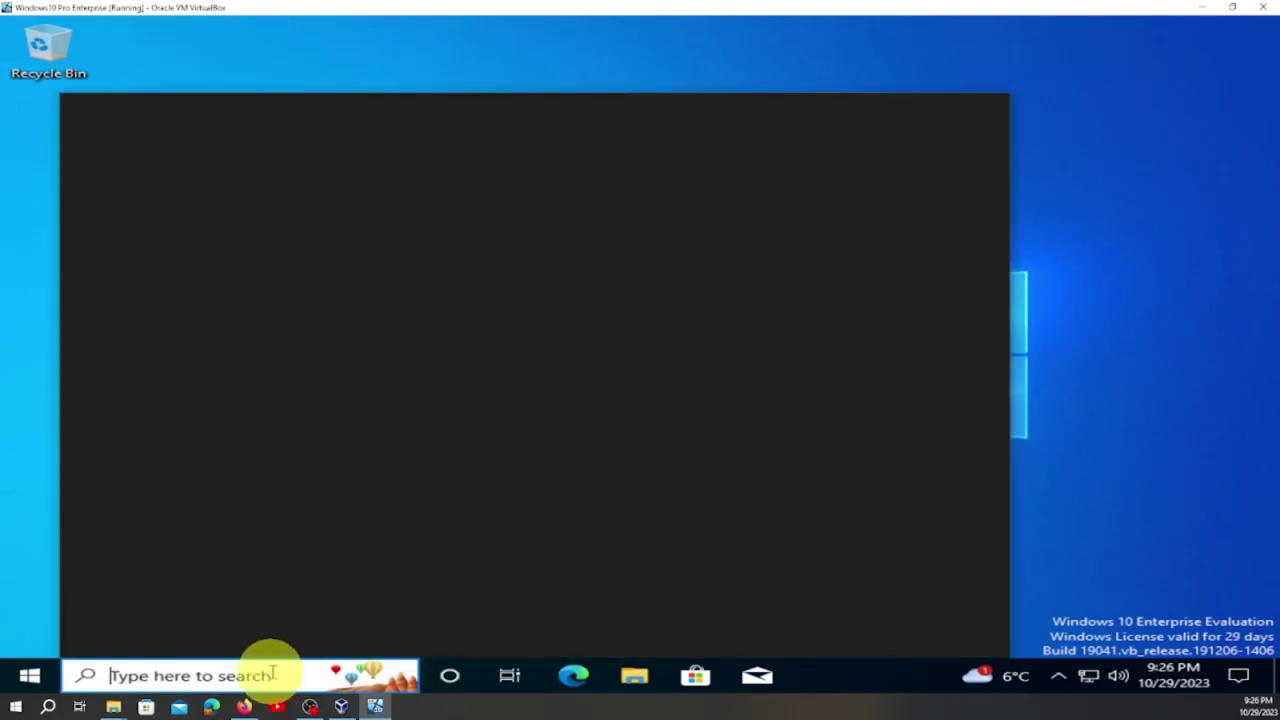
{"action": "type", "text": "con"}
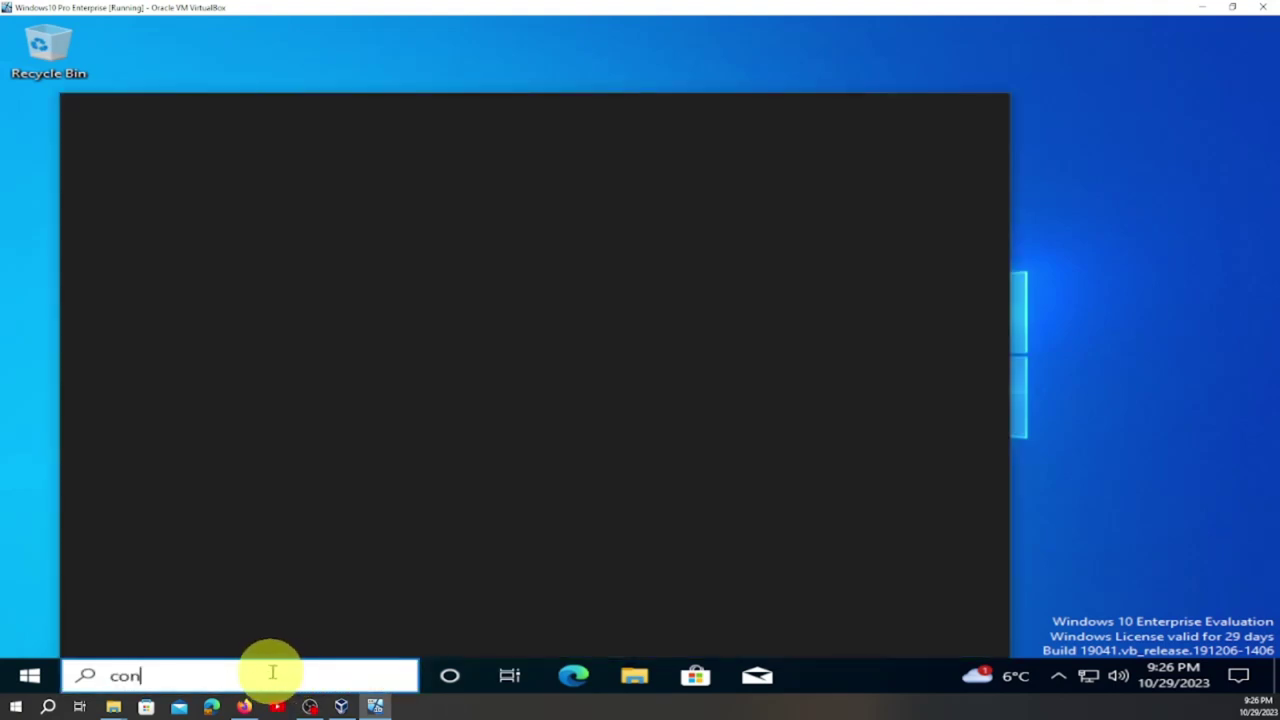
{"action": "type", "text": "tr"}
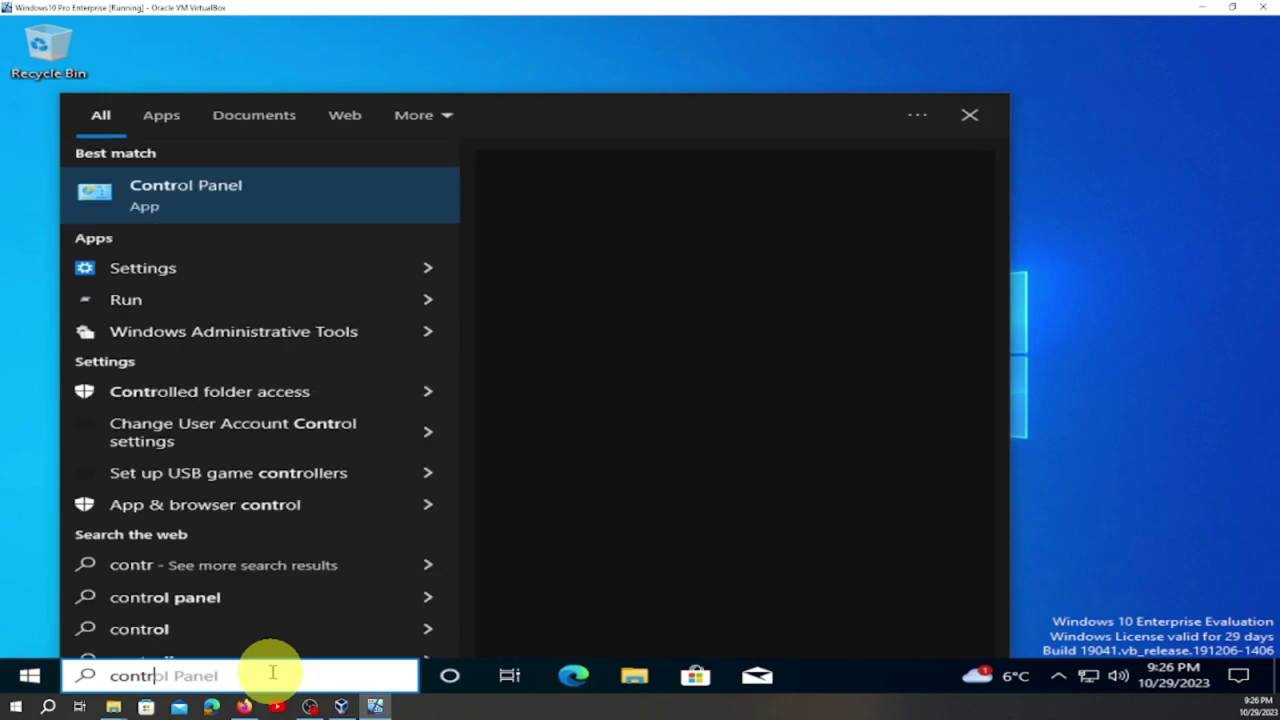
{"action": "type", "text": "ol"}
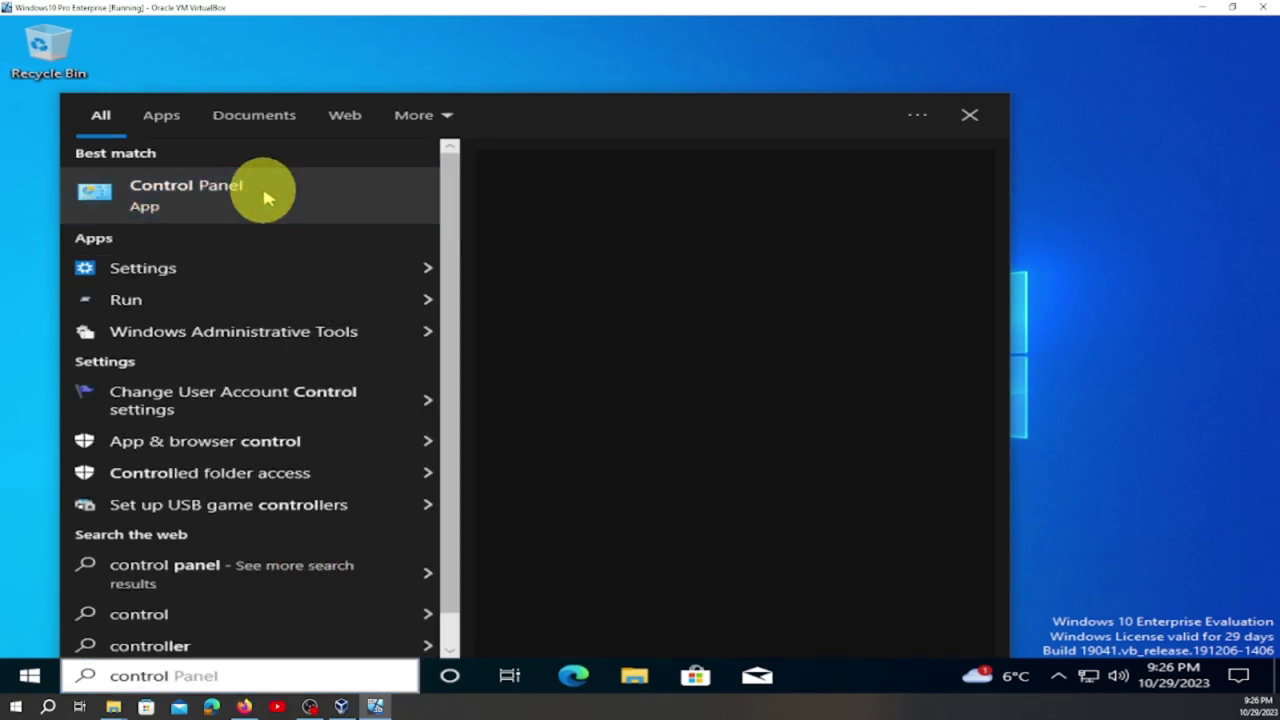
{"action": "left_click", "coordinate": [265, 197]}
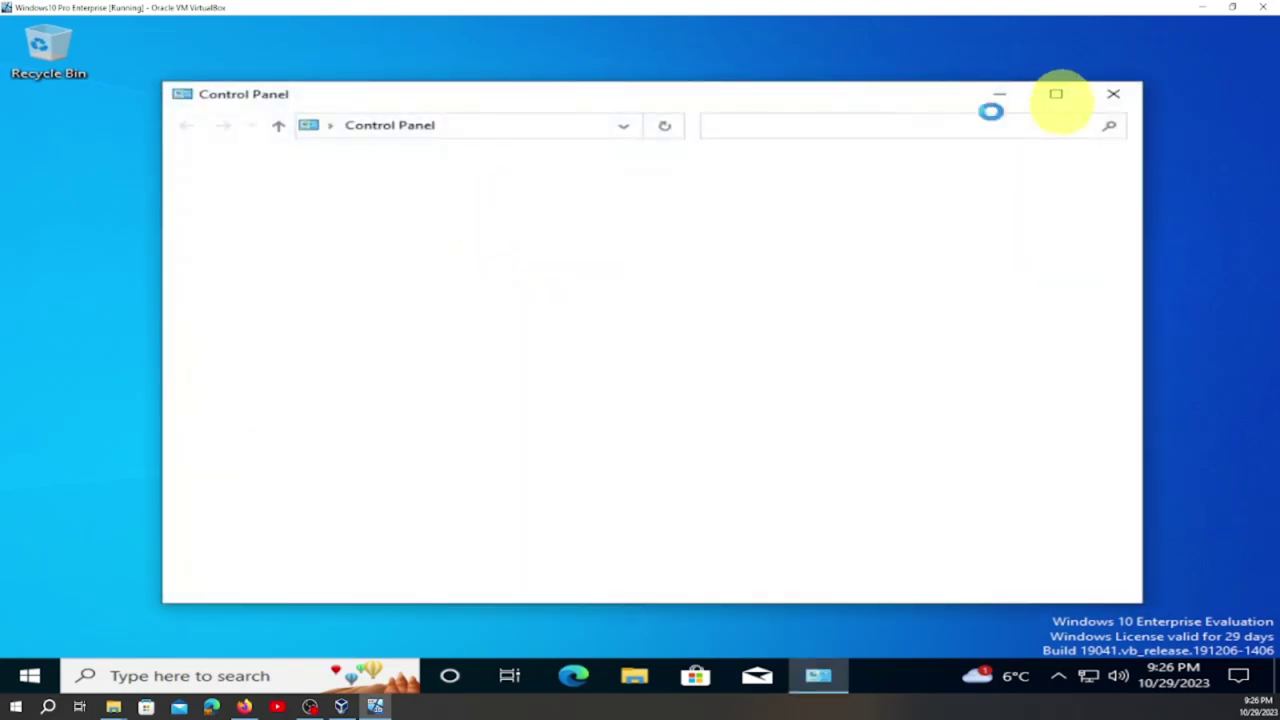
{"action": "left_click", "coordinate": [1056, 94]}
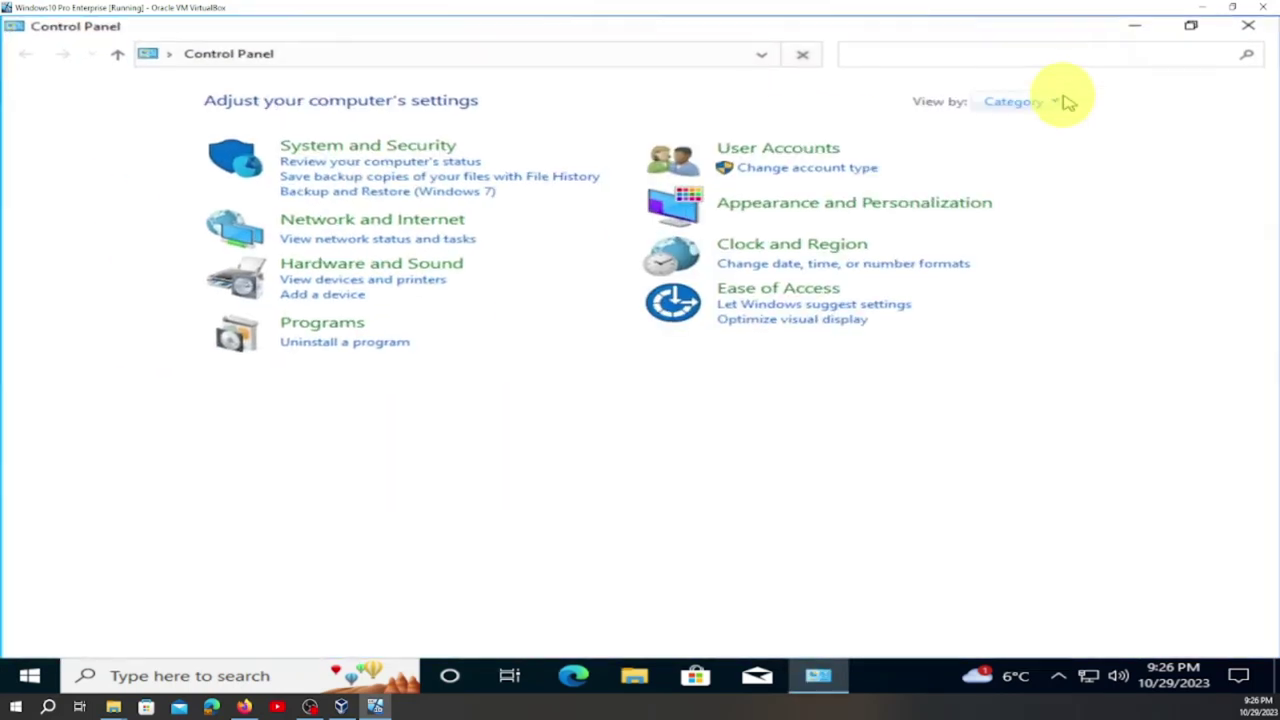
Try to change an account type under User Accounts, decline the administrator credentials request and close Control Panel
{"action": "left_click", "coordinate": [780, 160]}
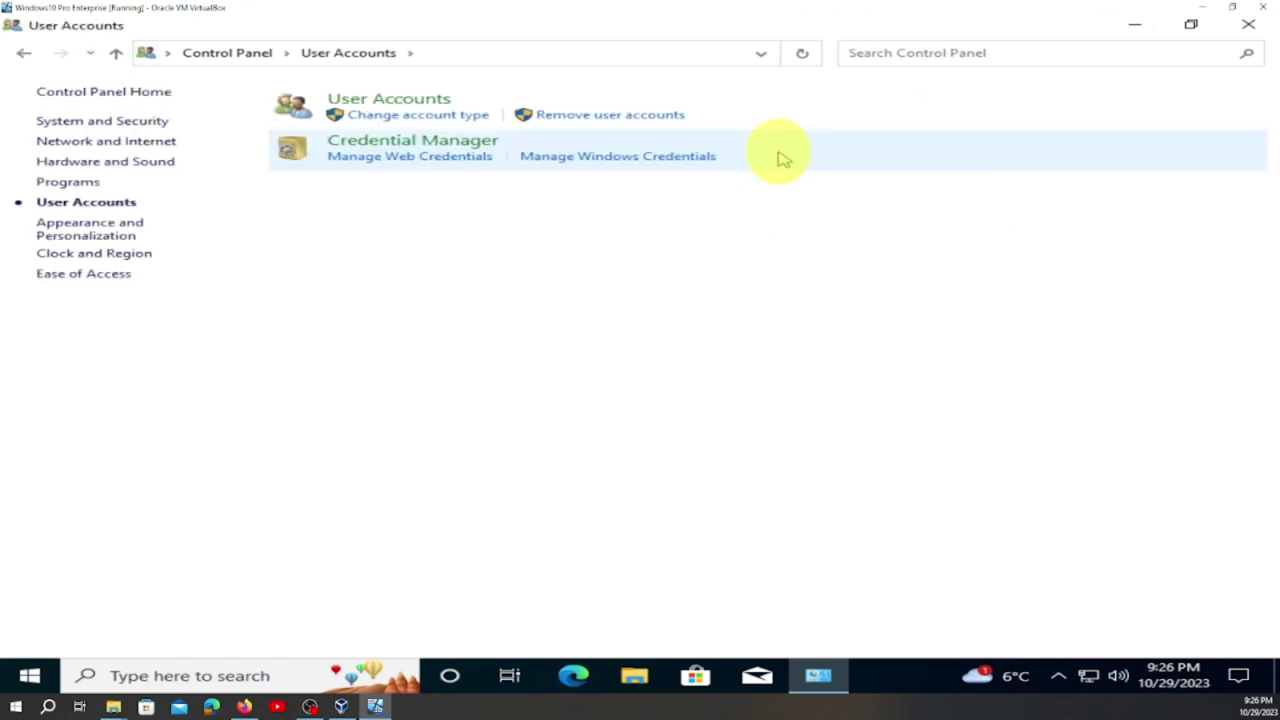
{"action": "left_click", "coordinate": [420, 116]}
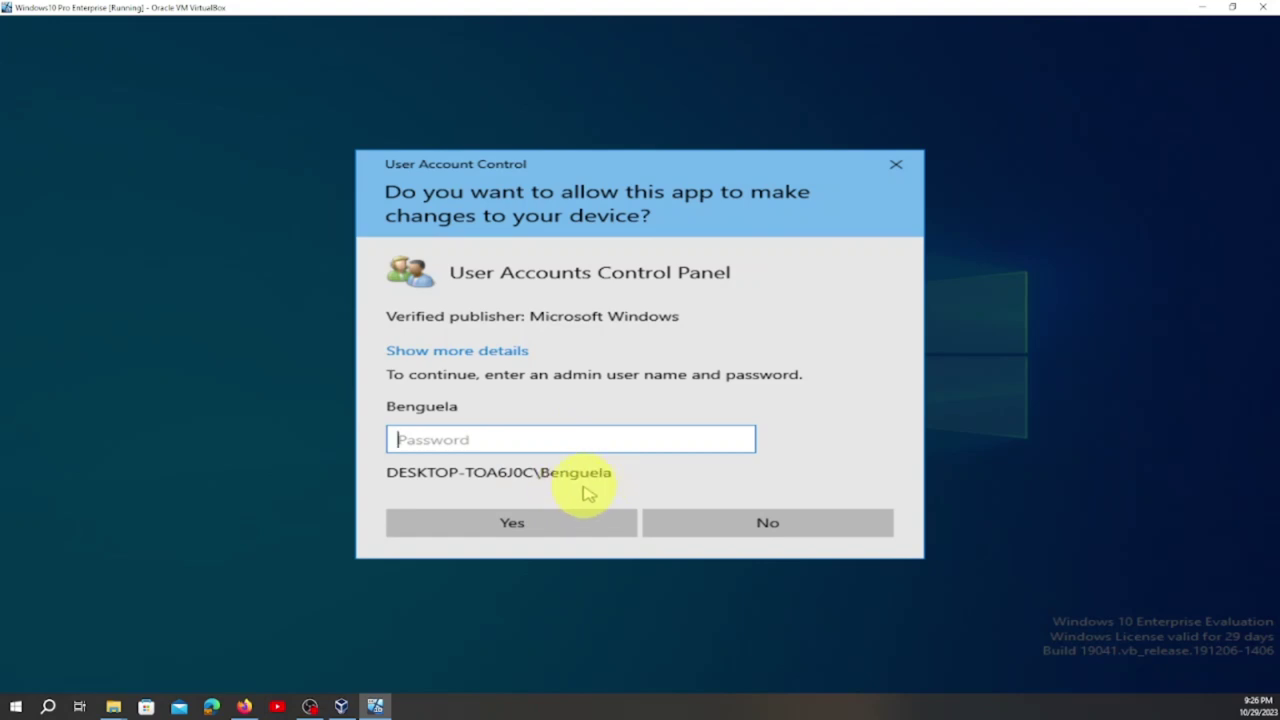
{"action": "left_click", "coordinate": [702, 530]}
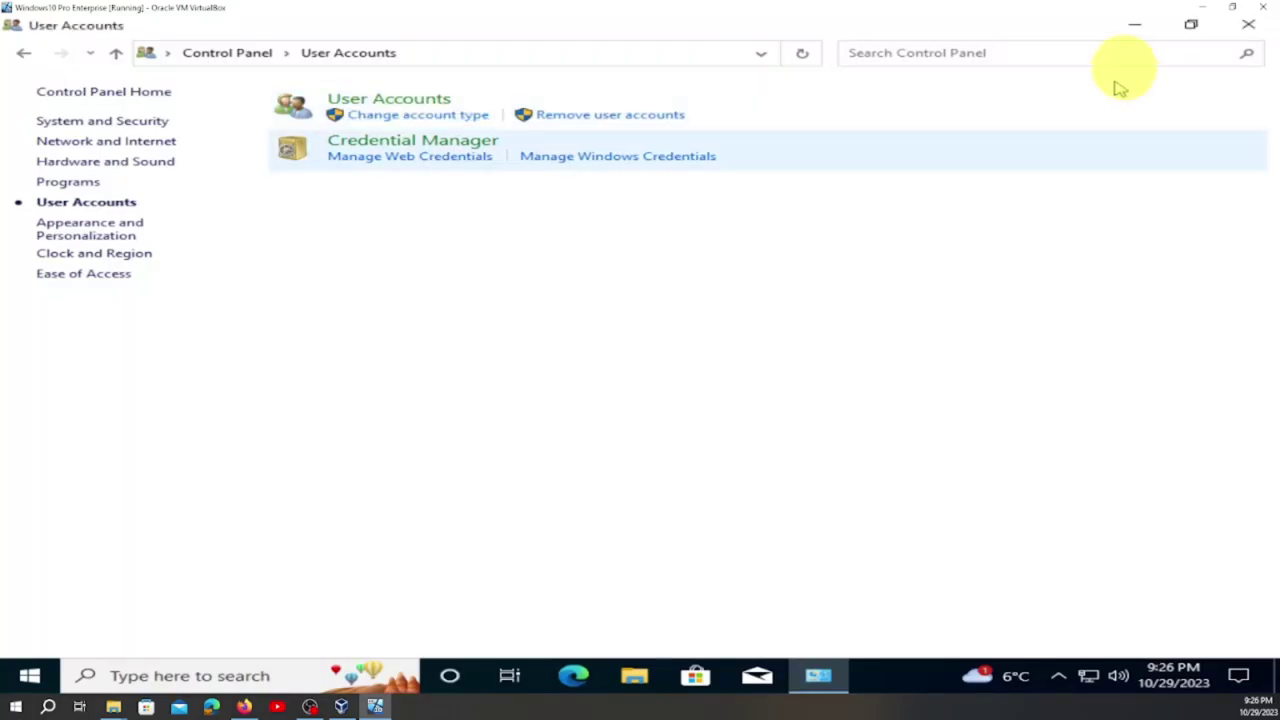
{"action": "left_click", "coordinate": [1252, 30]}
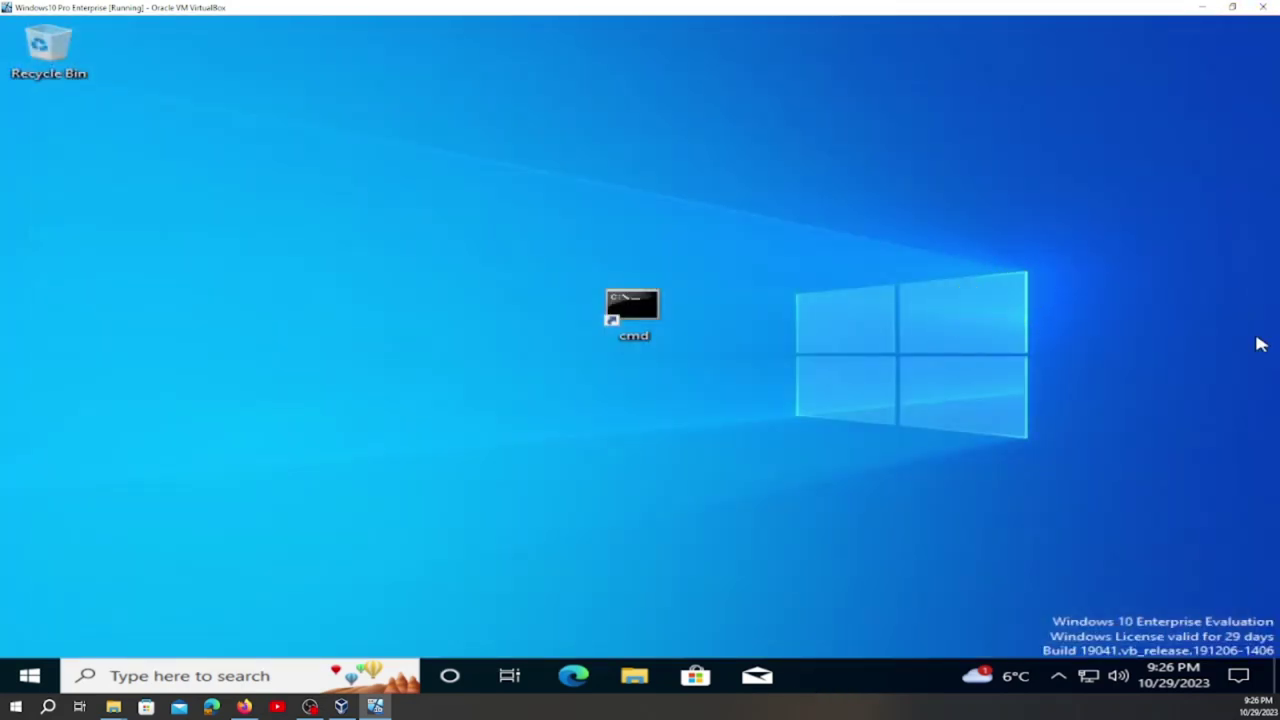